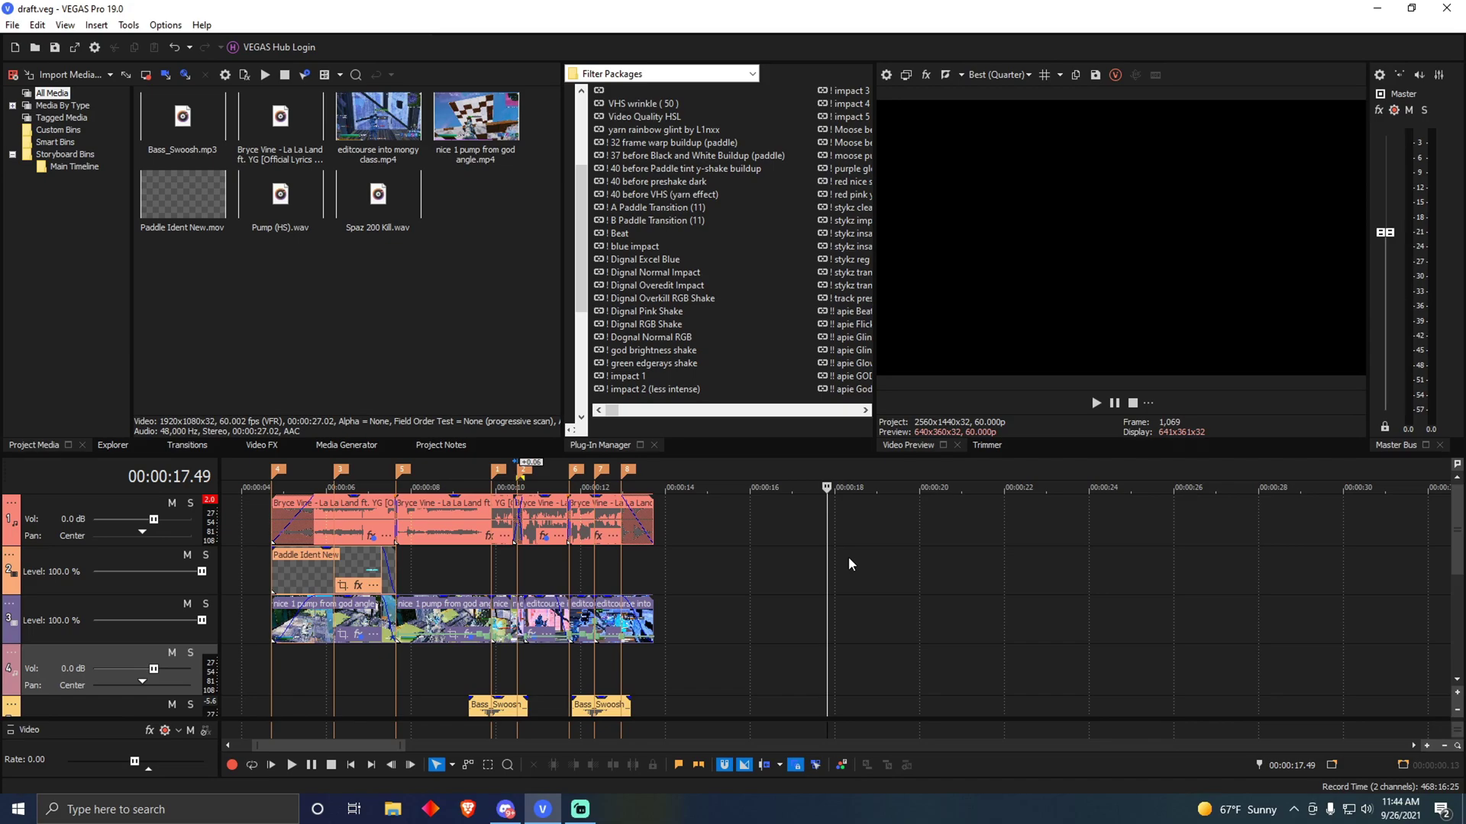
Step: Review the clips, markers and sound effects of the existing edit on the timeline
key(space)
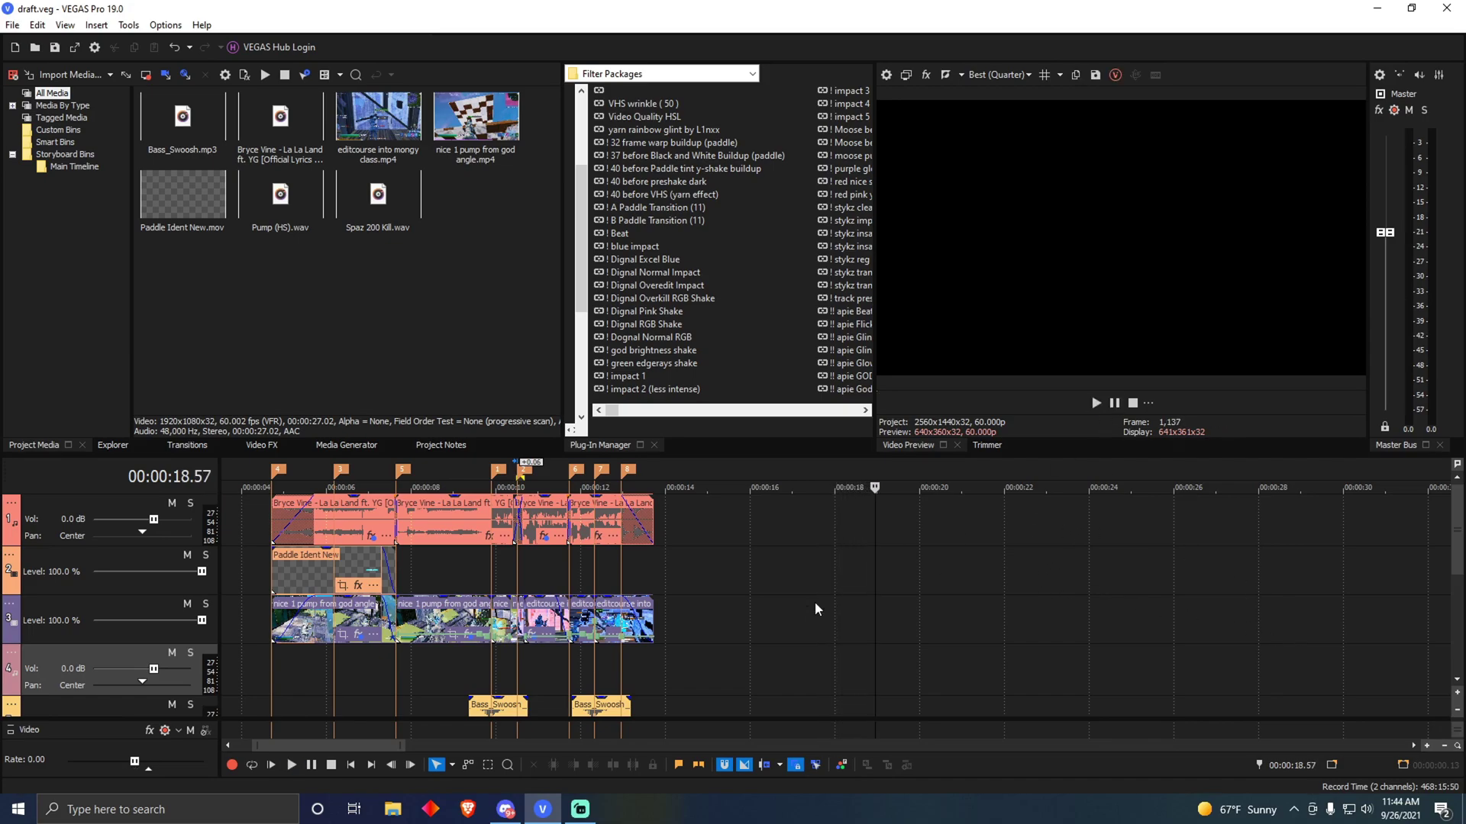
click(815, 603)
triple_click(839, 597)
scroll(529, 584, up, 2)
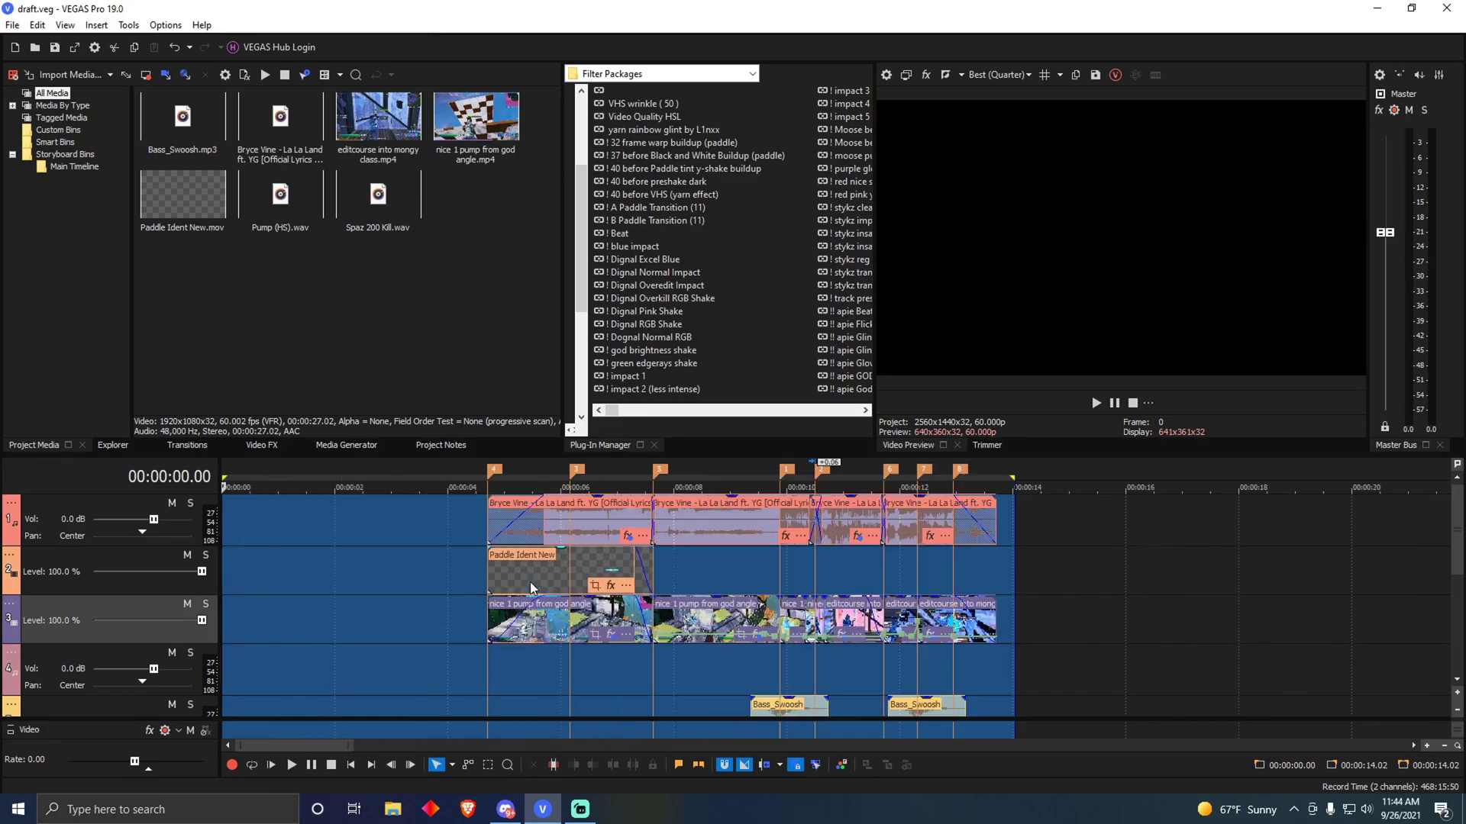
scroll(684, 593, down, 3)
drag(356, 676, 516, 656)
scroll(611, 661, up, 4)
drag(703, 667, 1066, 636)
scroll(844, 716, down, 5)
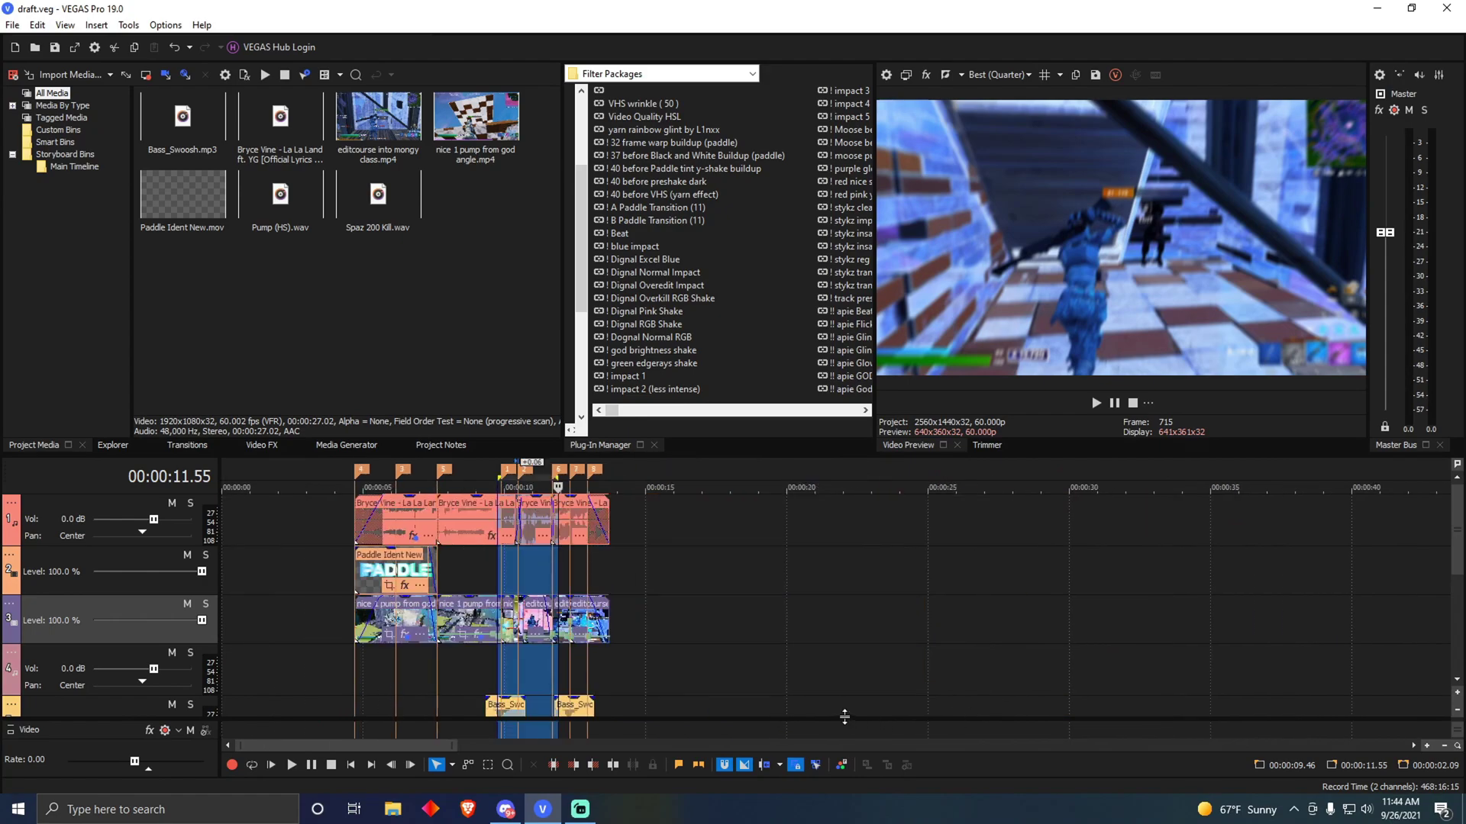
click(878, 665)
click(785, 635)
click(786, 630)
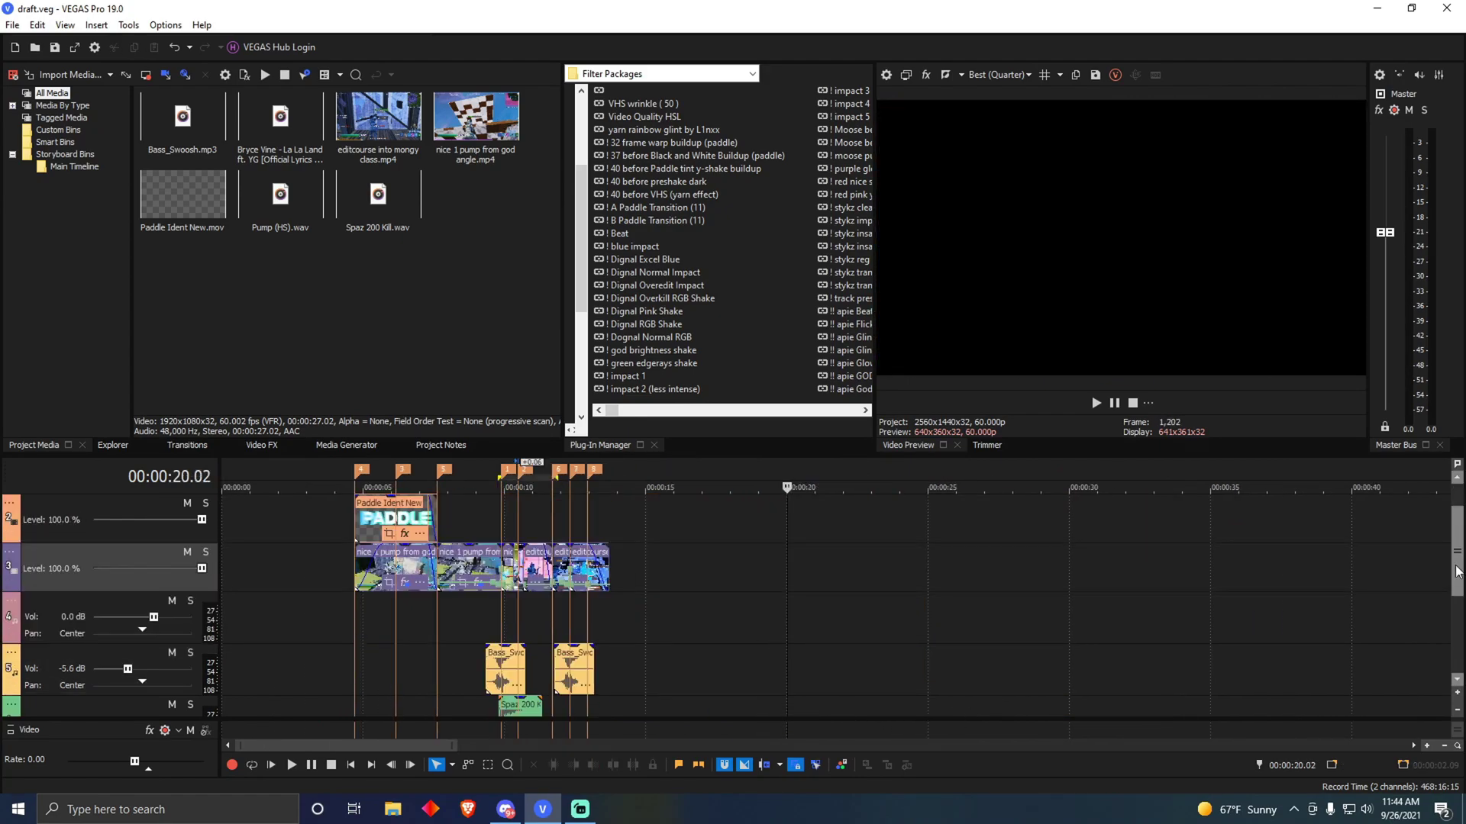
Step: Add the Bryce Vine - La La Land song to the first audio track, in the empty area after the existing edit
drag(273, 145, 801, 534)
click(813, 554)
click(825, 558)
scroll(846, 546, up, 4)
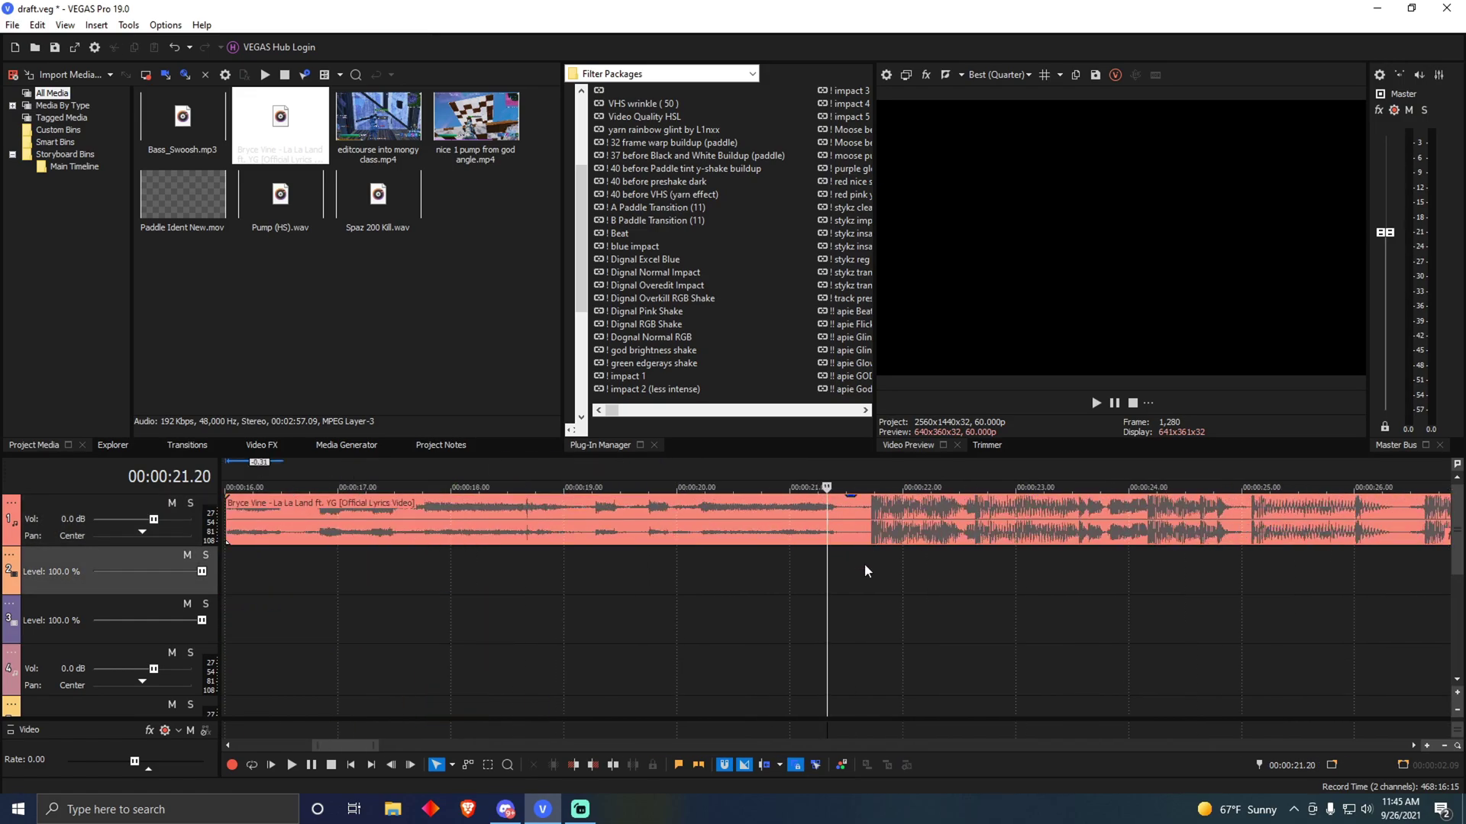
scroll(632, 568, down, 6)
drag(559, 529, 614, 530)
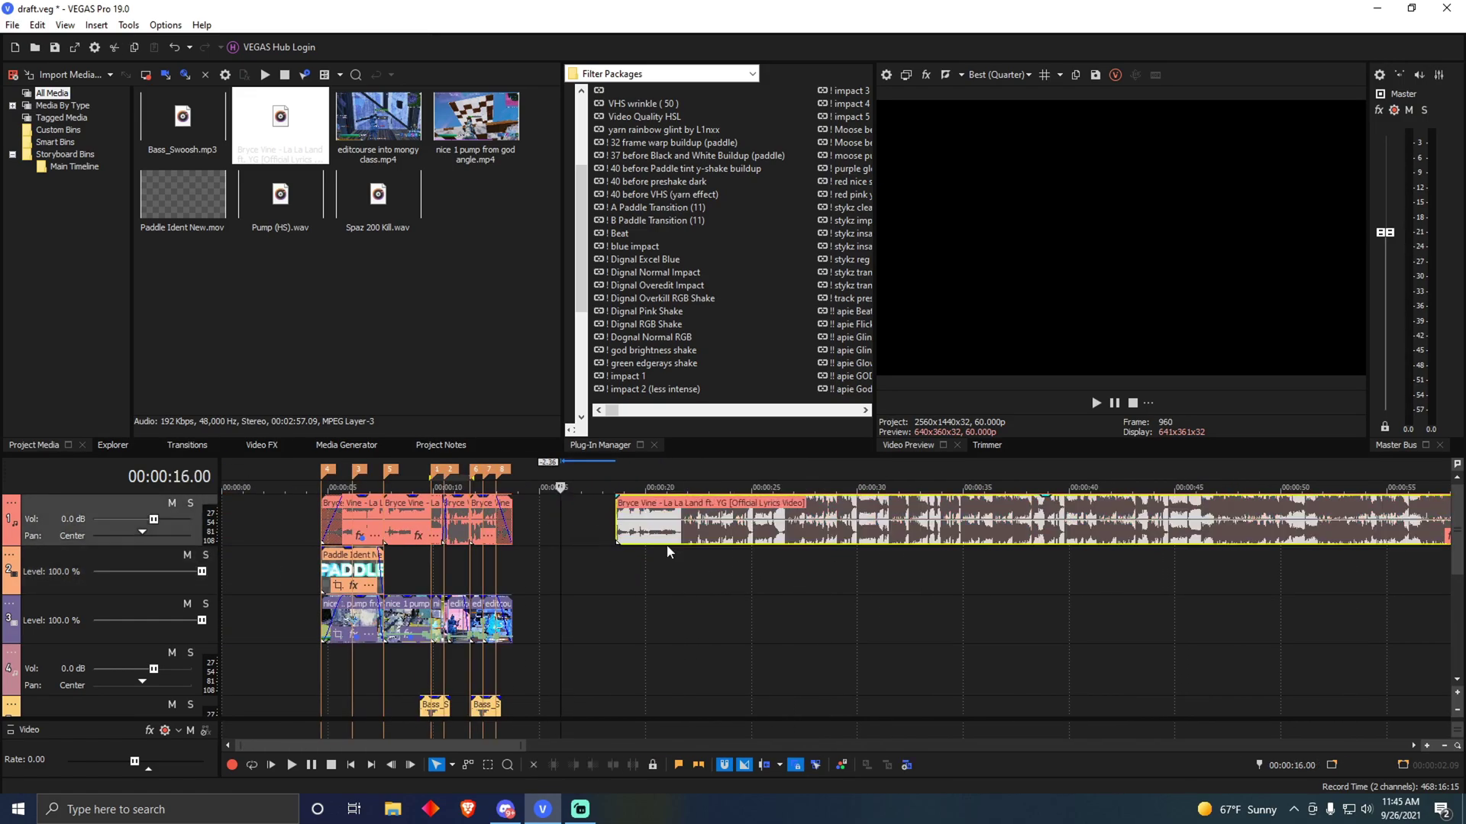
Step: Place a marker where the new song's beat drops, at 00:00:21.43
click(679, 583)
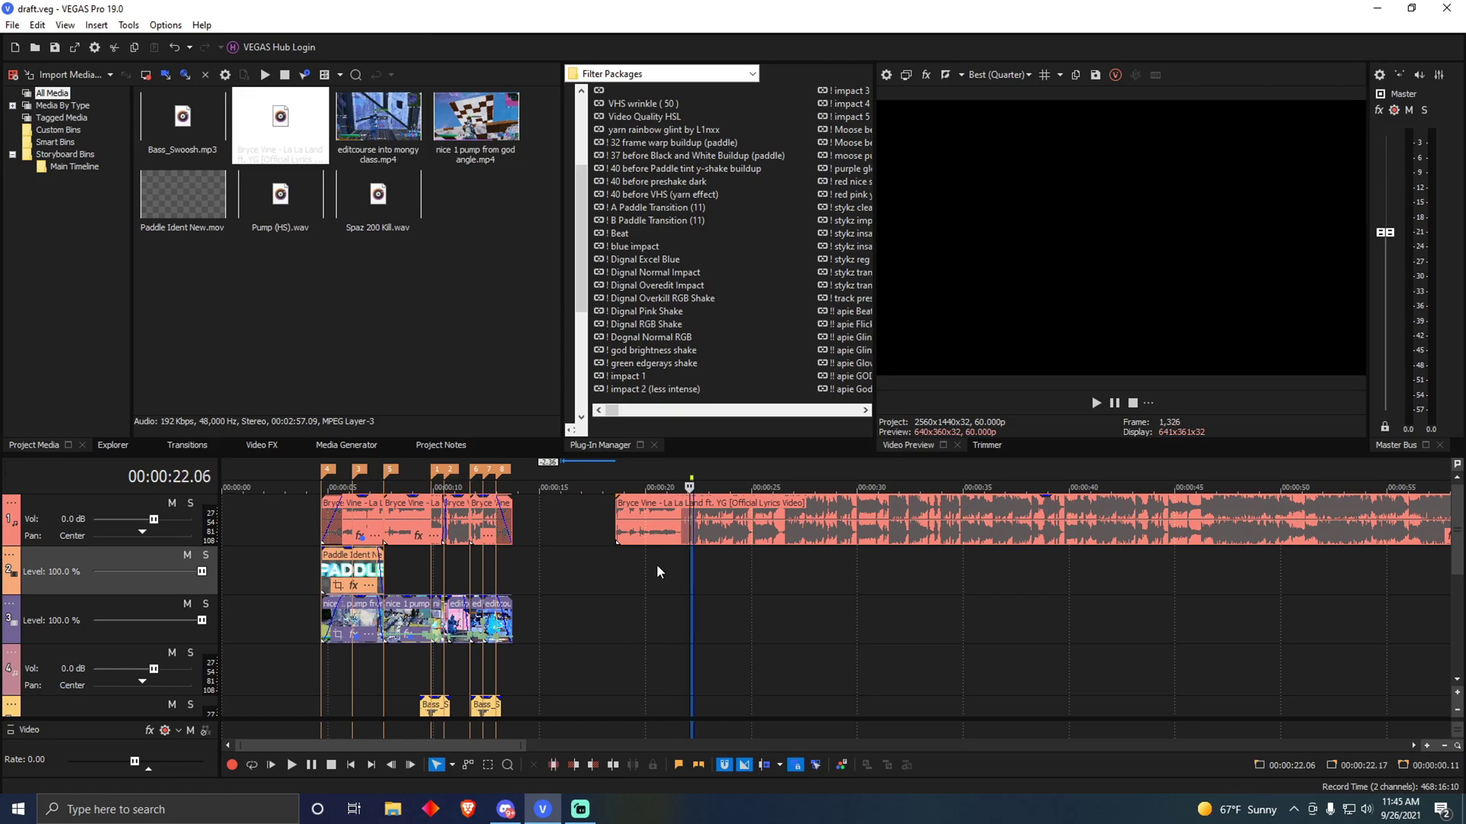
scroll(775, 577, up, 8)
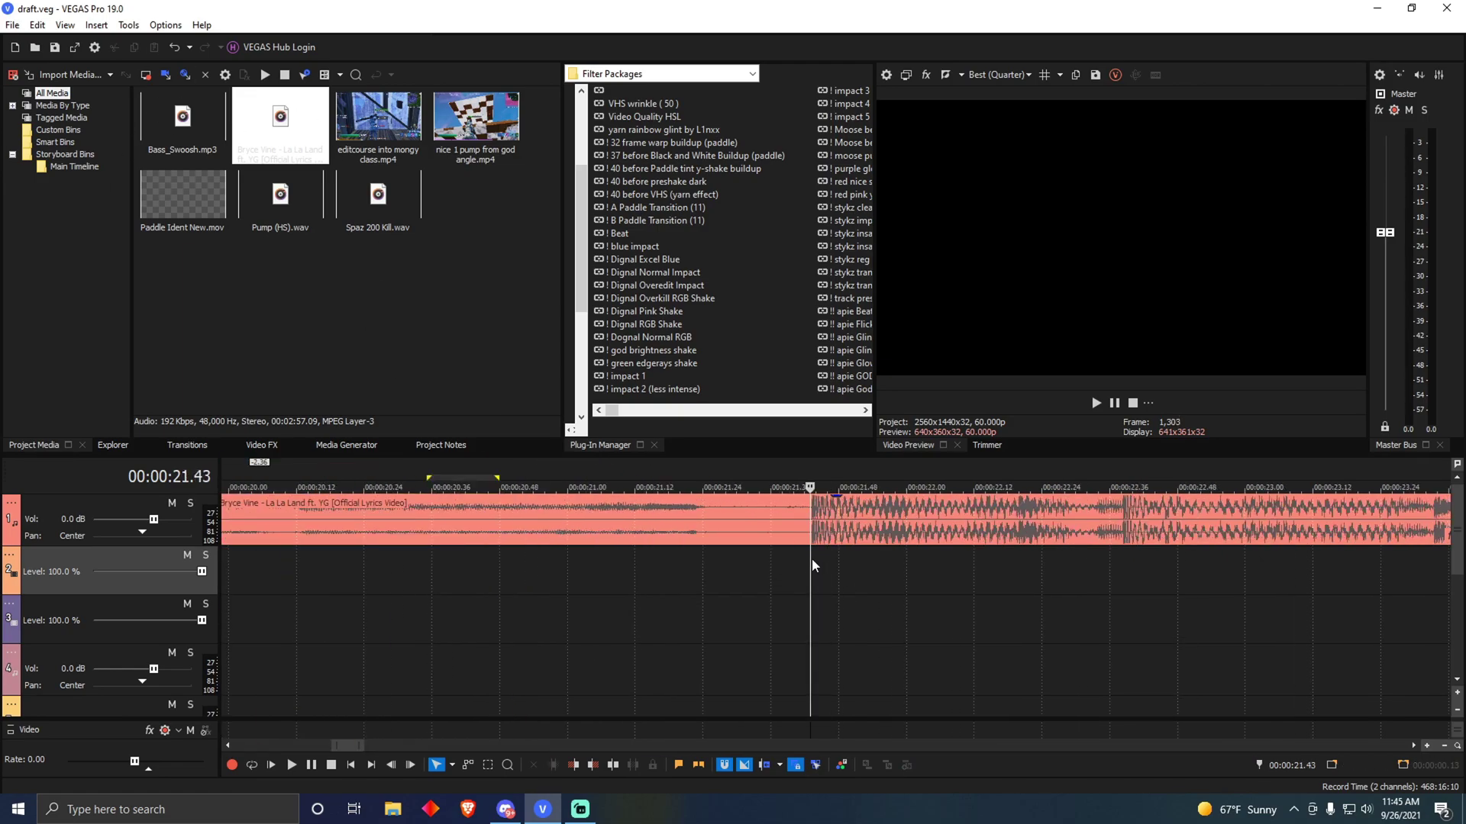
scroll(794, 565, down, 7)
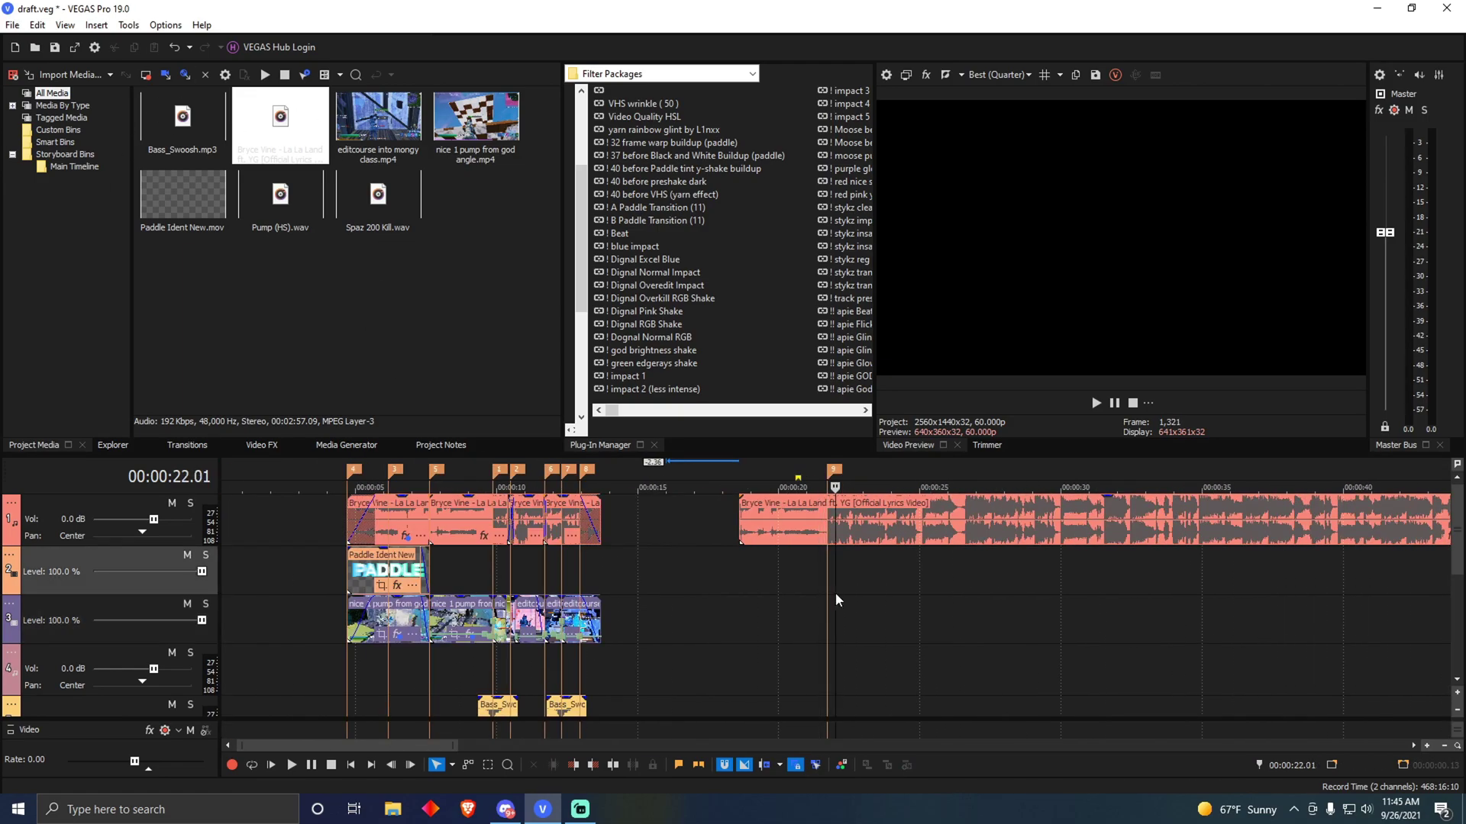
Step: Add the "nice 1 pump from god angle.mp4" clip to the gameplay video track below the new song
drag(475, 169, 794, 599)
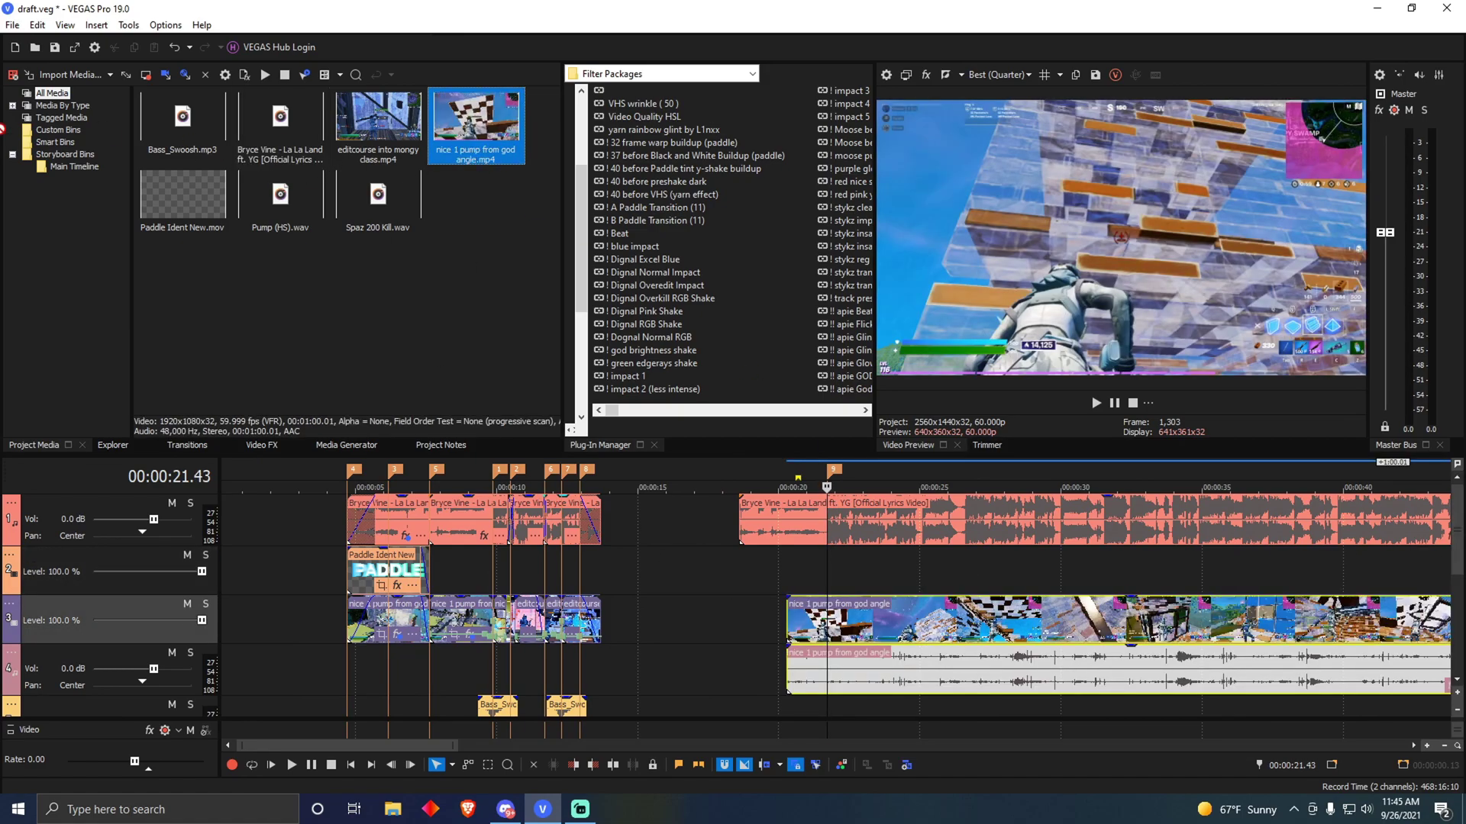
scroll(957, 578, down, 4)
click(641, 624)
scroll(643, 624, up, 4)
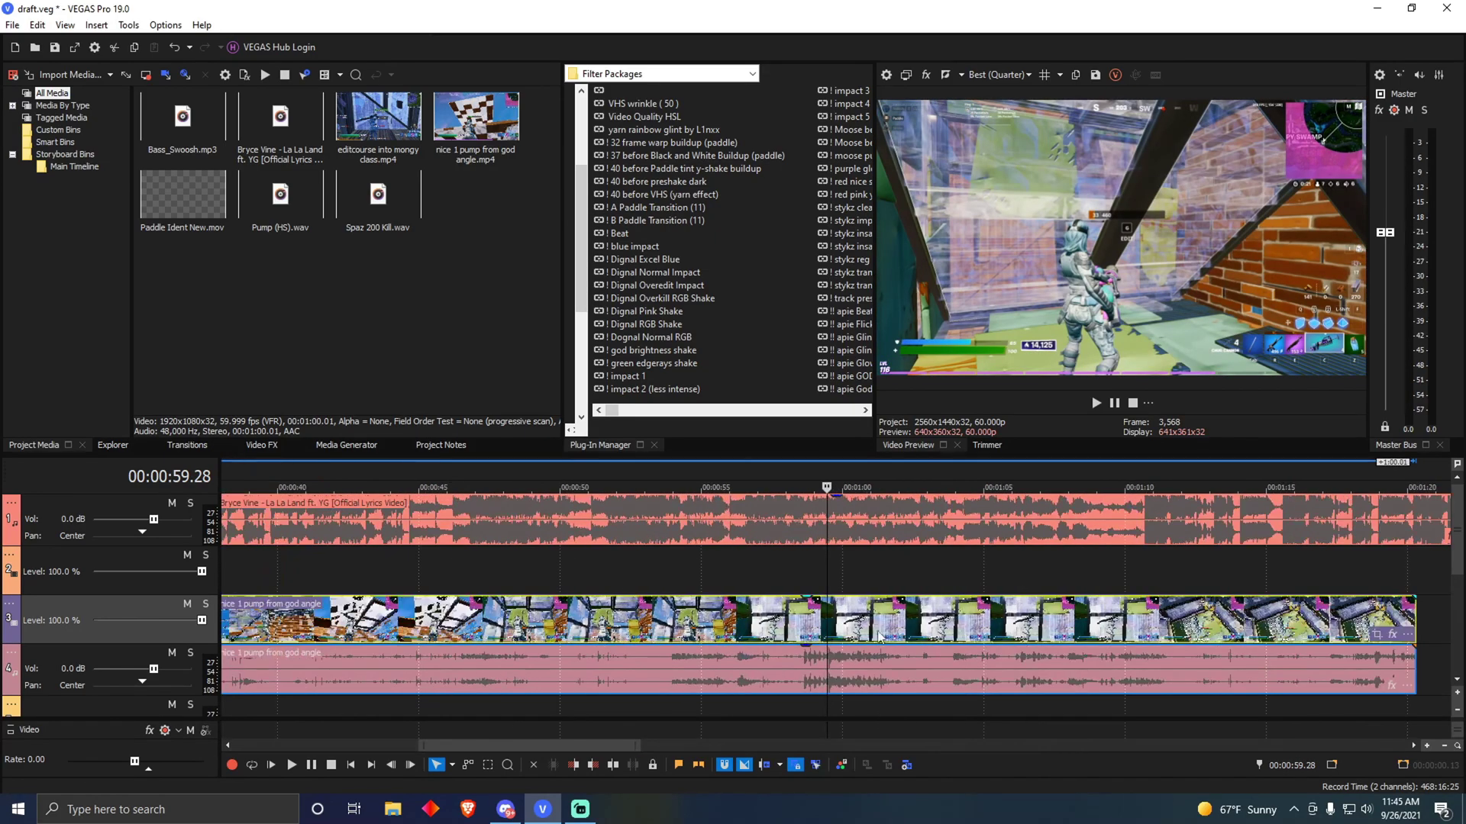
Step: Split the gameplay clip at the shot near 00:01:18.11, delete the footage before it and save the project
drag(827, 622, 1364, 581)
scroll(1267, 629, up, 2)
scroll(1008, 666, up, 4)
key(Right)
key(Right)
key(Right)
key(Right)
key(Right)
key(Right)
key(Right)
key(Right)
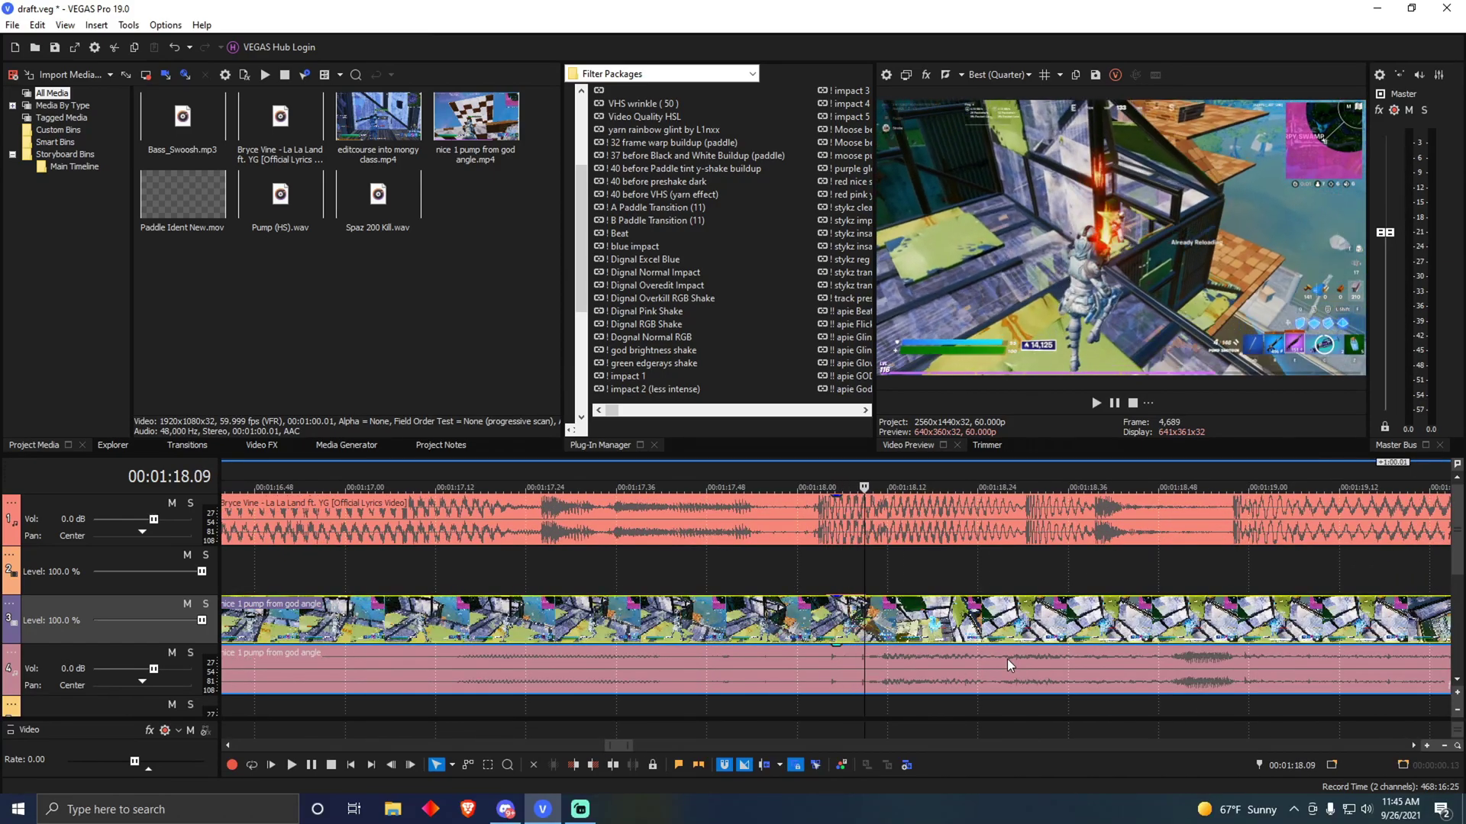
key(Left)
key(Left)
key(Right)
key(s)
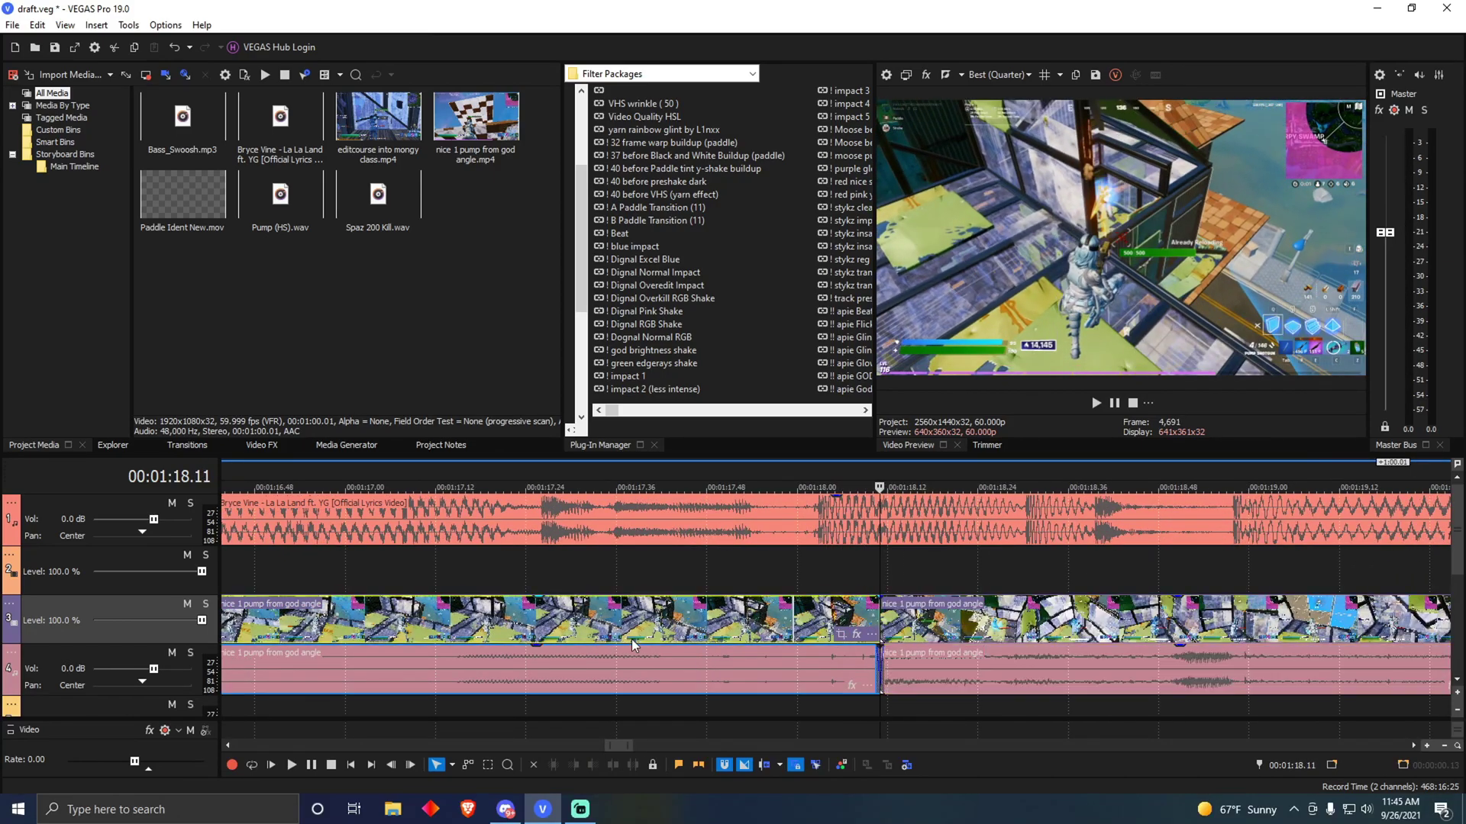
click(632, 641)
key(Delete)
key(ctrl+s)
Step: Move the trimmed gameplay clip back near the beat marker and extend its start about 16 frames earlier
scroll(639, 630, down, 1)
scroll(639, 630, down, 4)
drag(849, 630, 717, 626)
click(699, 574)
scroll(788, 576, up, 4)
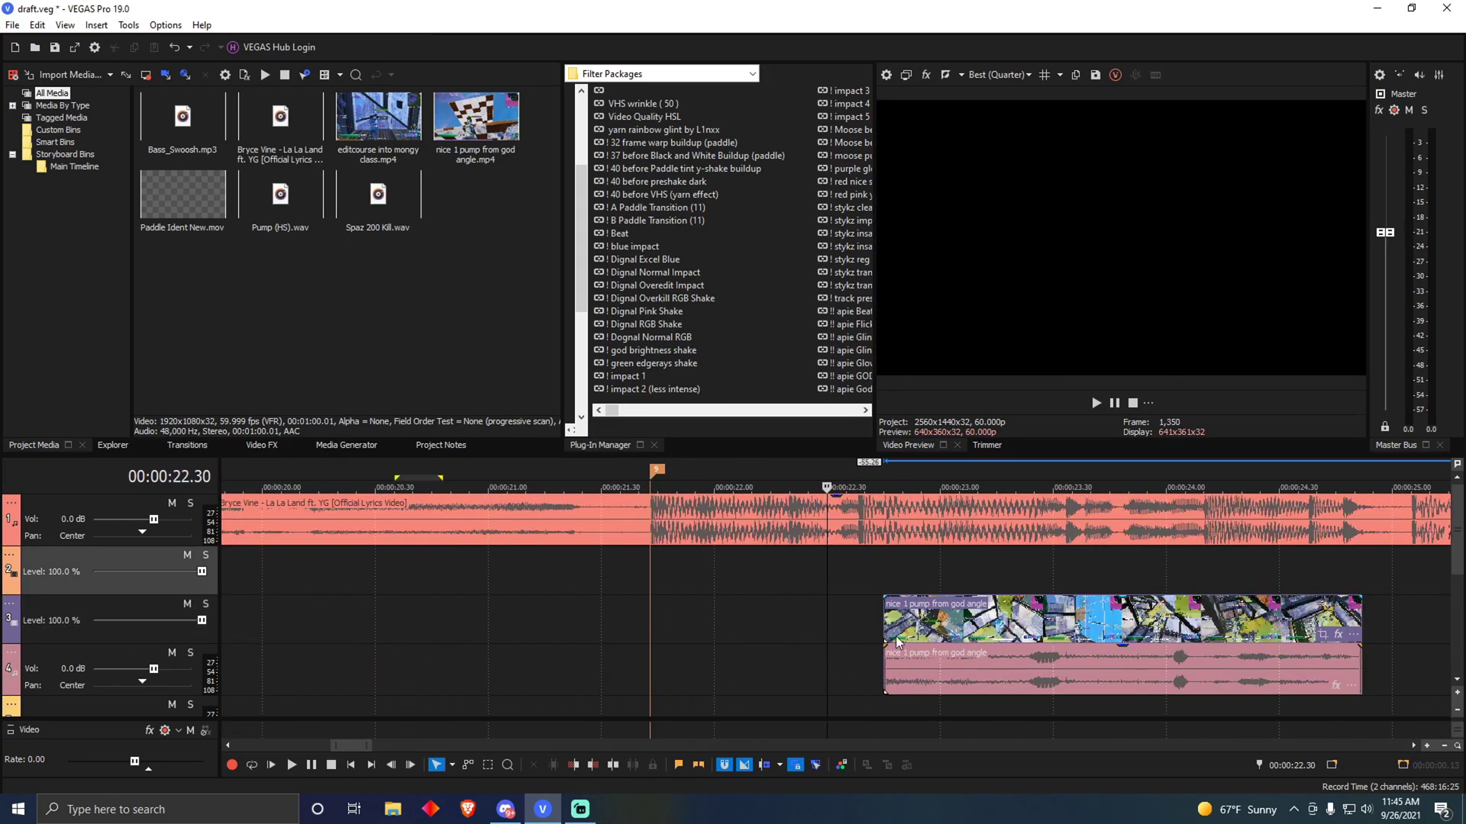
click(885, 629)
drag(883, 625, 825, 621)
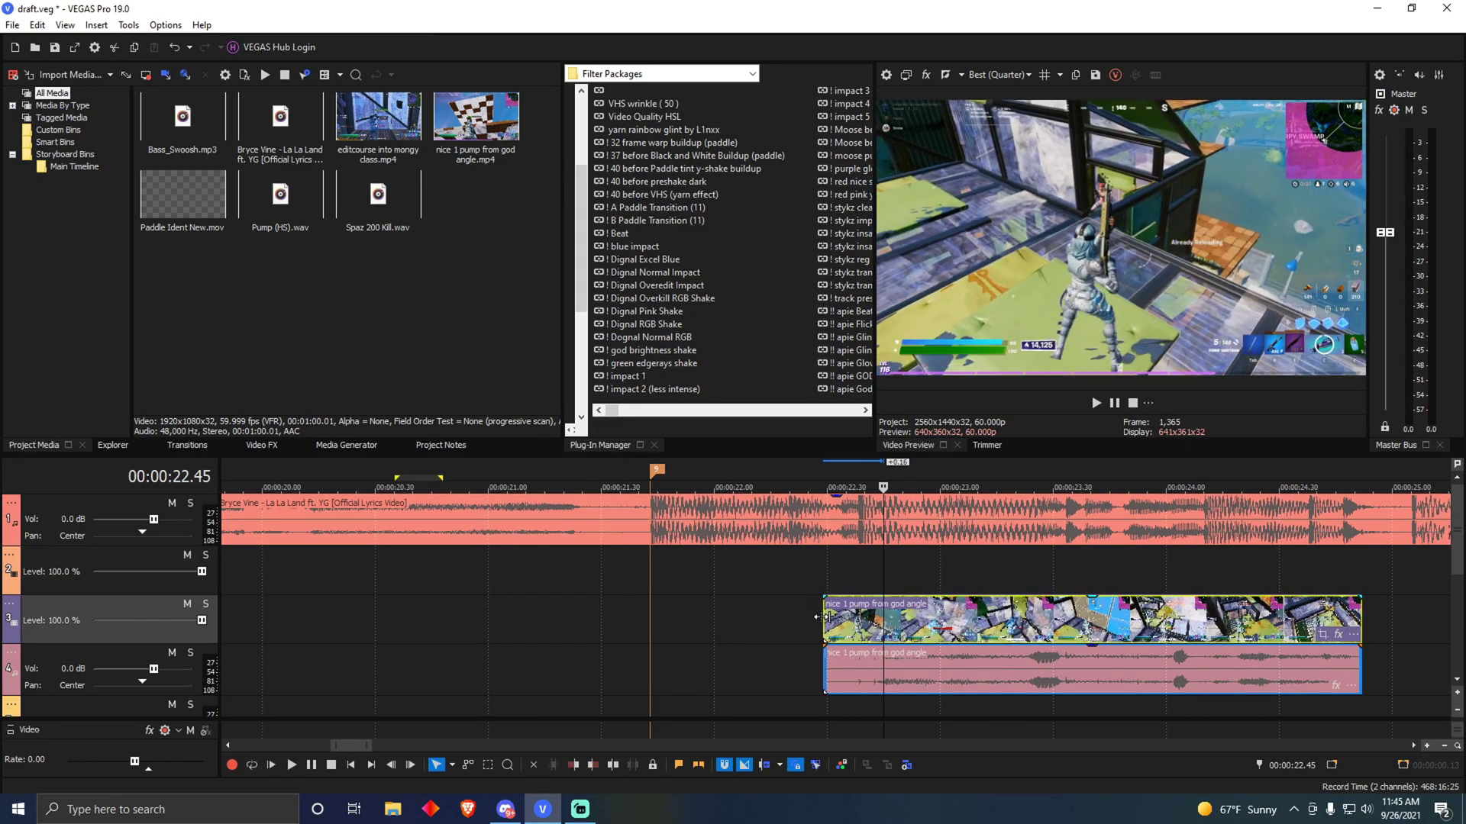
Step: Trim the gameplay clip's start to the shot frame at 00:00:22.43 and align it with the beat marker at 00:00:21.43
click(824, 574)
key(Right)
key(Right)
key(Right)
key(Right)
key(Right)
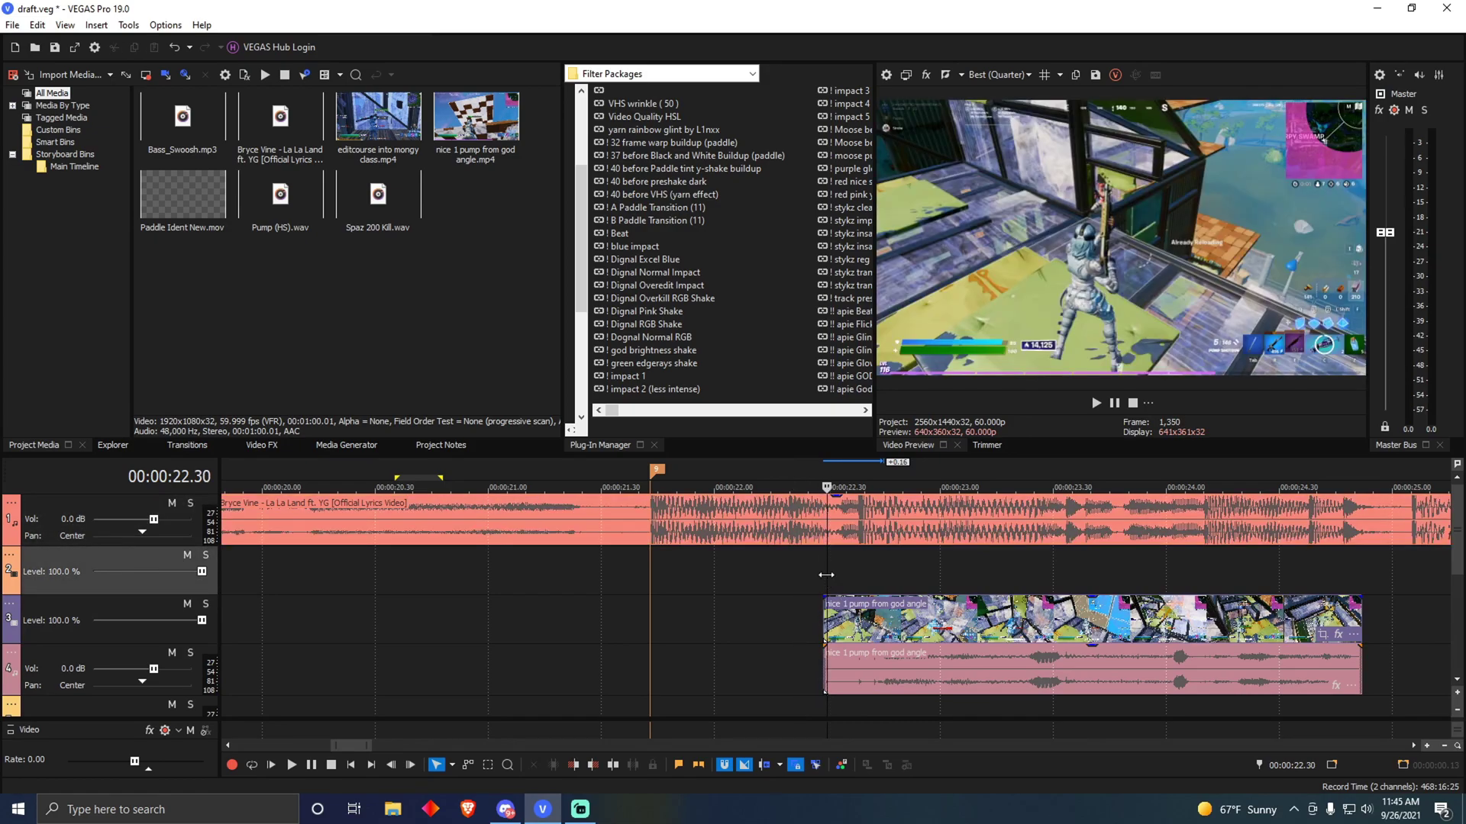
key(Right)
key(Right)
key(Right)
key(Right)
key(Right)
key(Right)
key(Right)
key(Right)
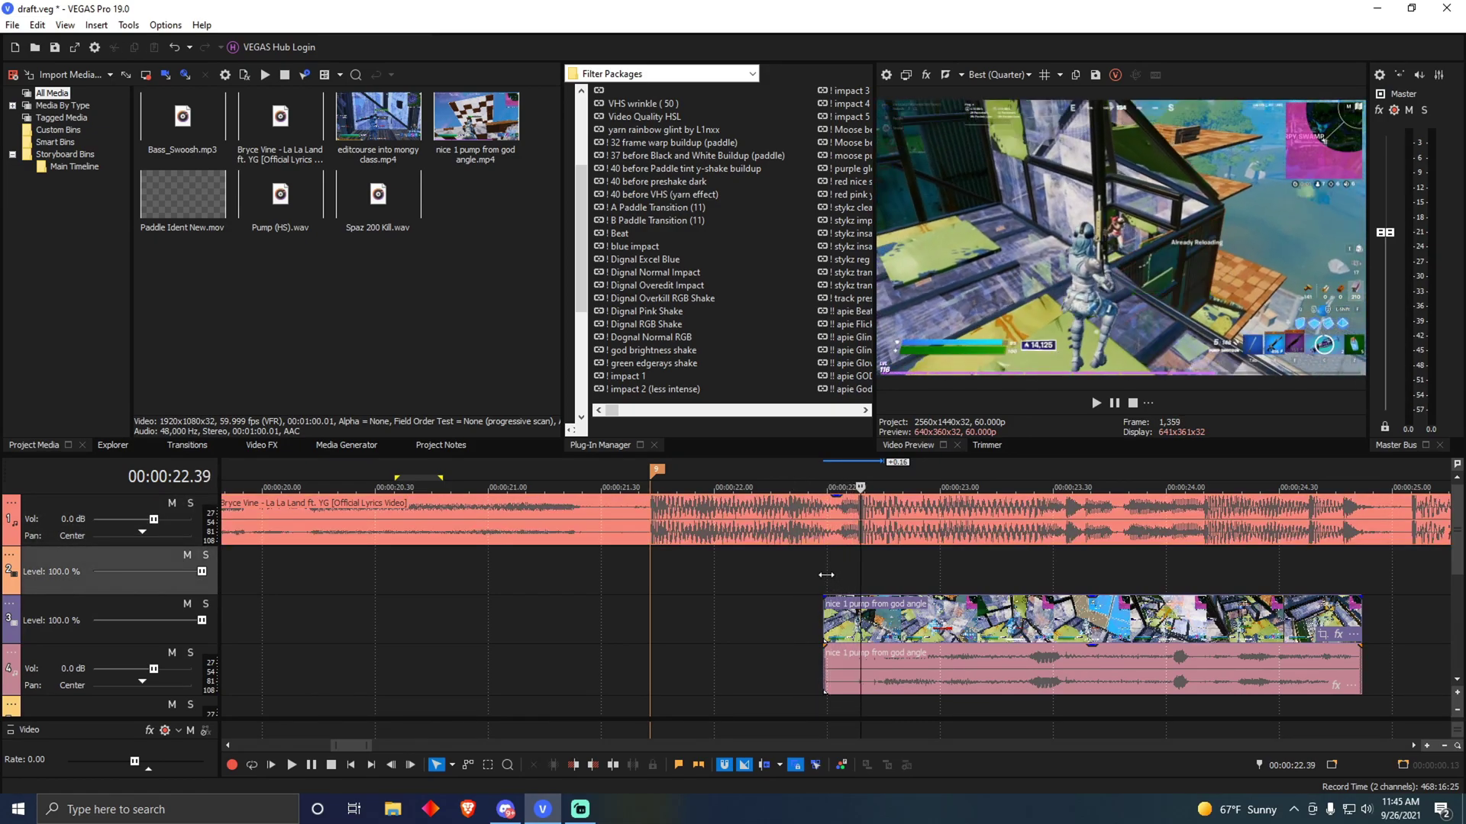
key(Right)
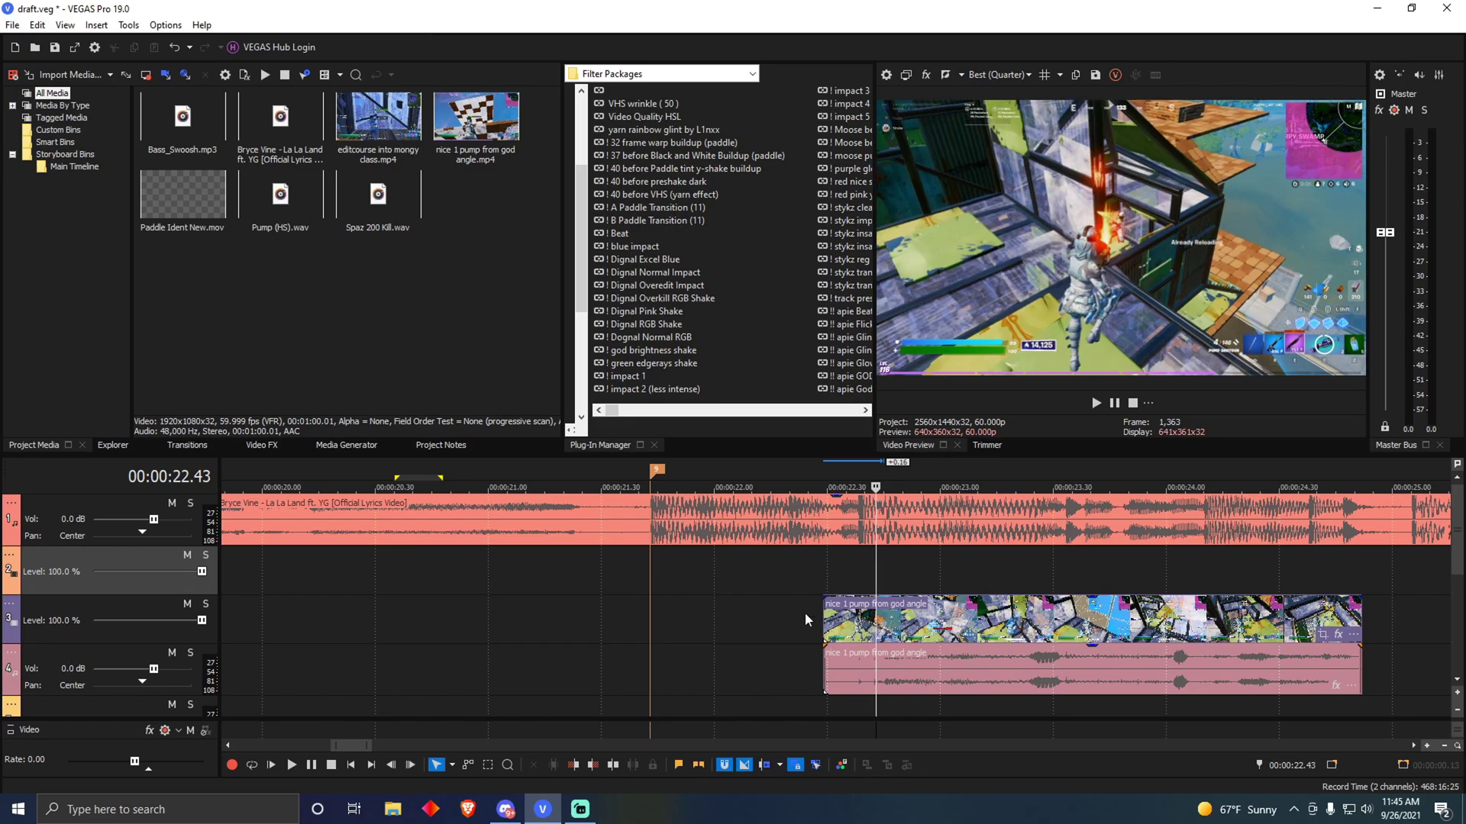
click(879, 628)
key(s)
click(819, 617)
drag(819, 613, 672, 625)
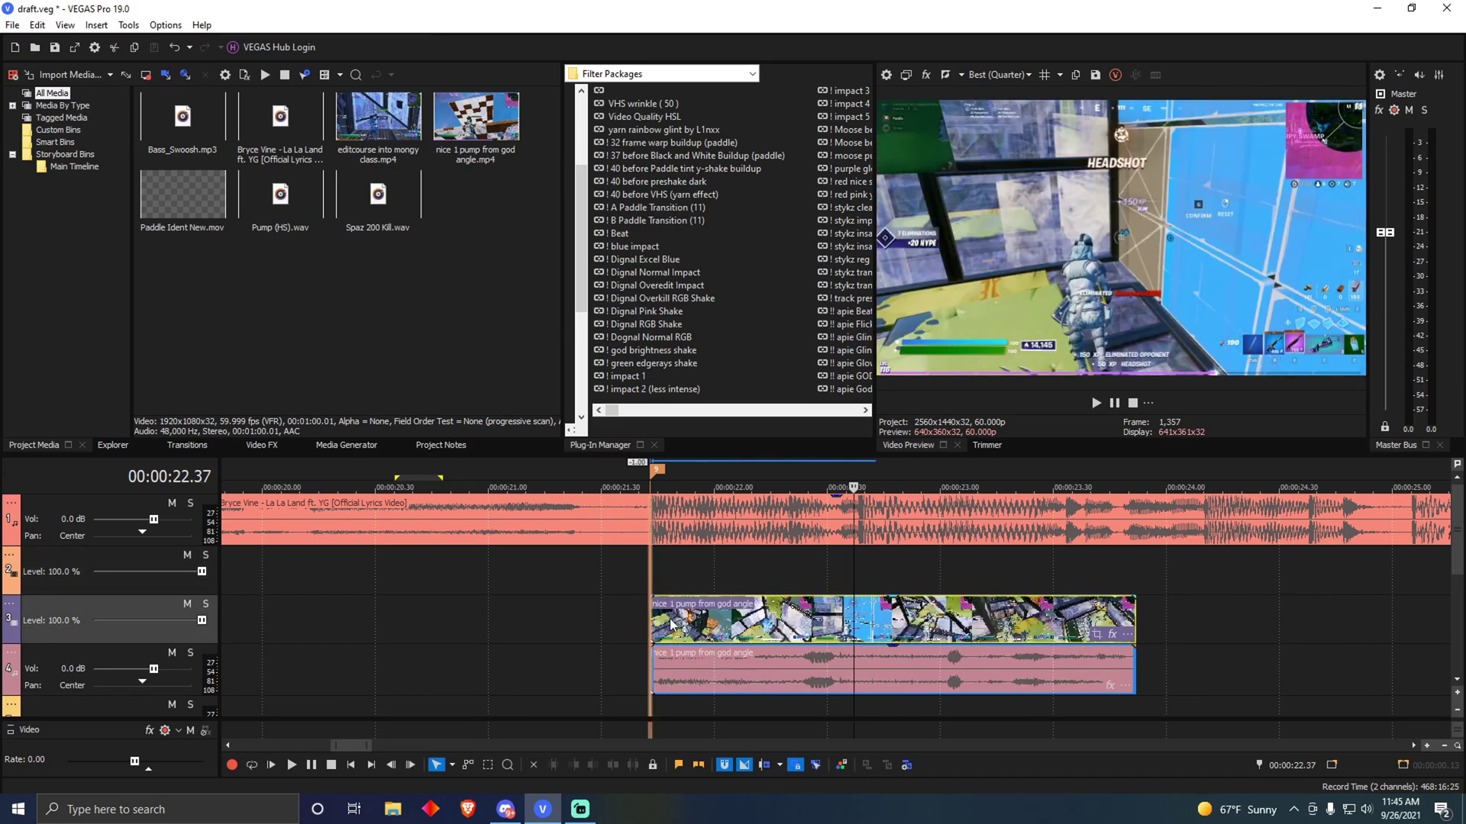
Step: Play the clip from the beat marker and add a second marker at 00:00:22.20
click(651, 578)
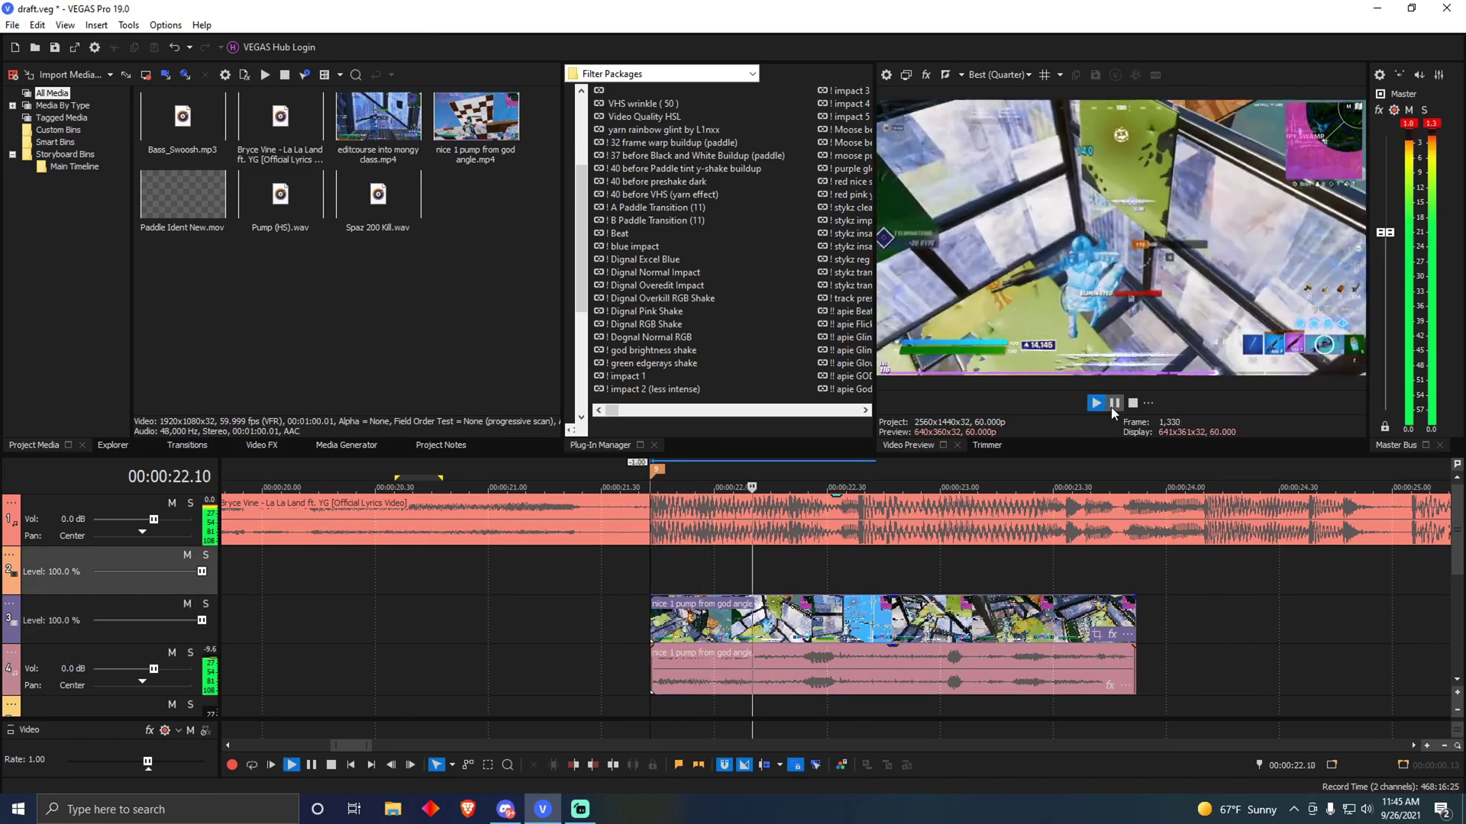
click(787, 559)
key(m)
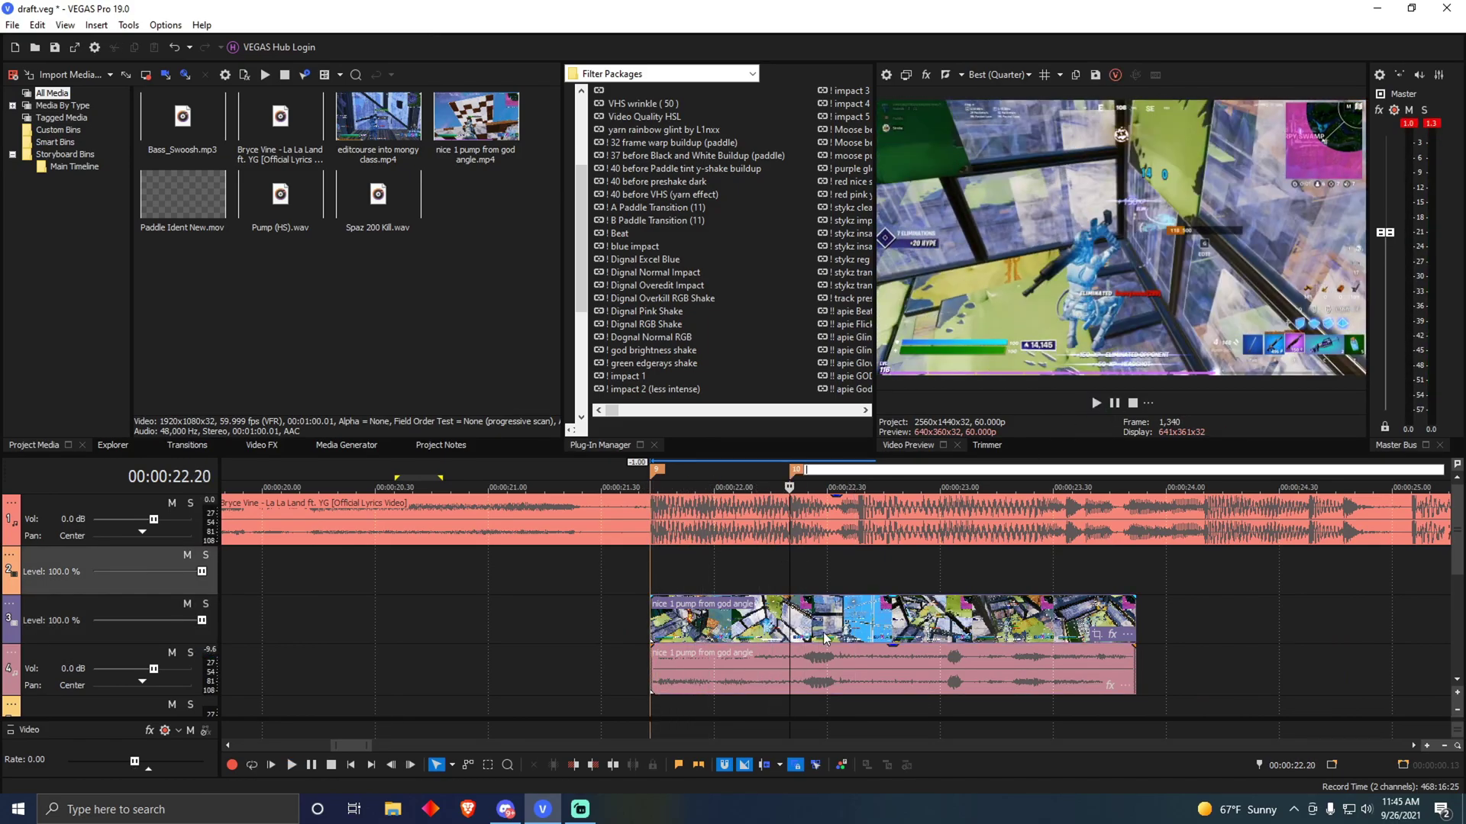
Step: Trim the gameplay clip's end at the second marker, save, and delete the clip's own audio
click(792, 626)
key(s)
key(Delete)
key(ctrl+s)
click(706, 668)
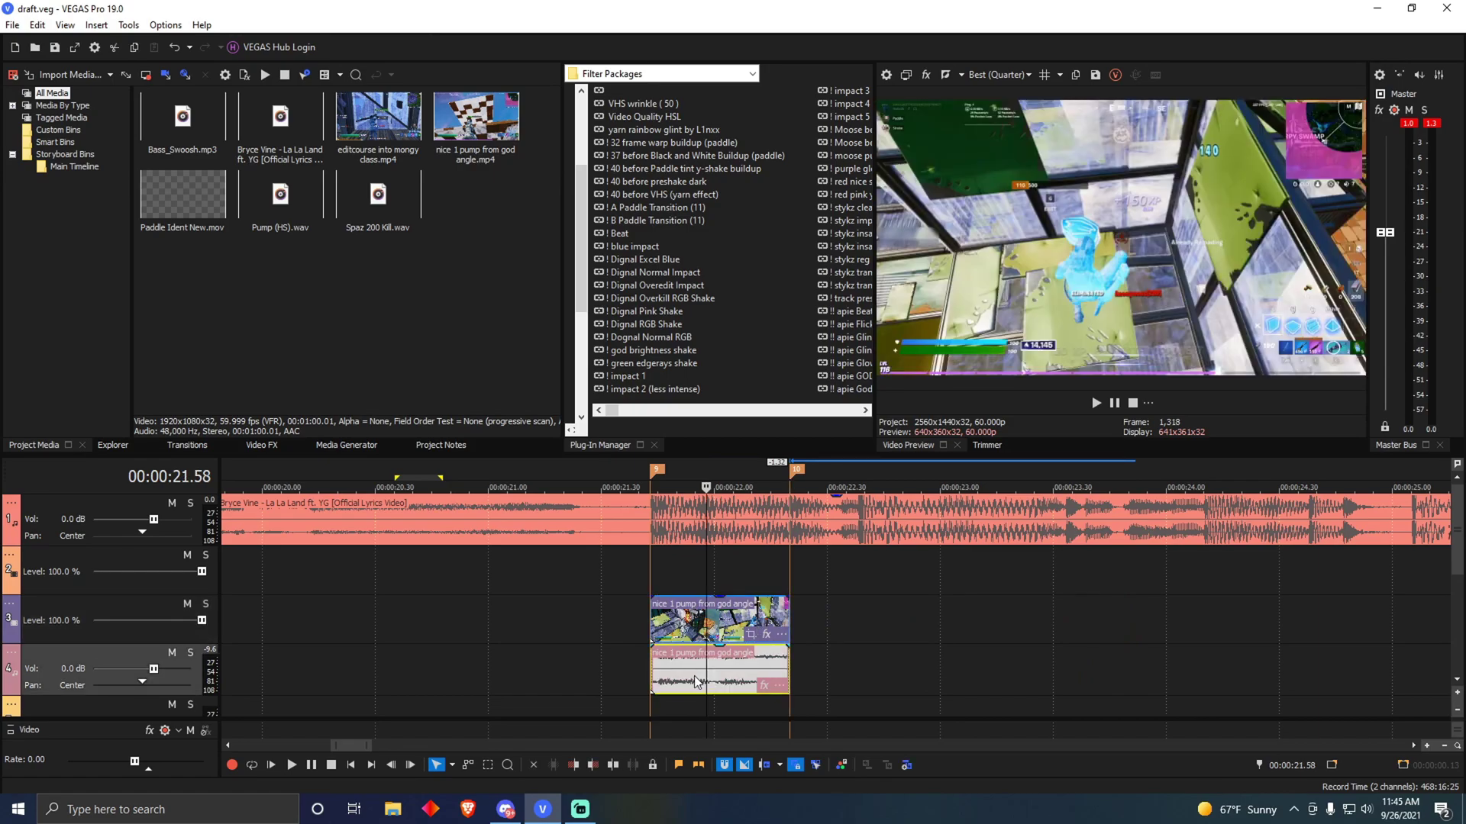
key(Delete)
Step: Extend the gameplay clip's start to 2 seconds before the beat marker and give it a fade-in
click(655, 669)
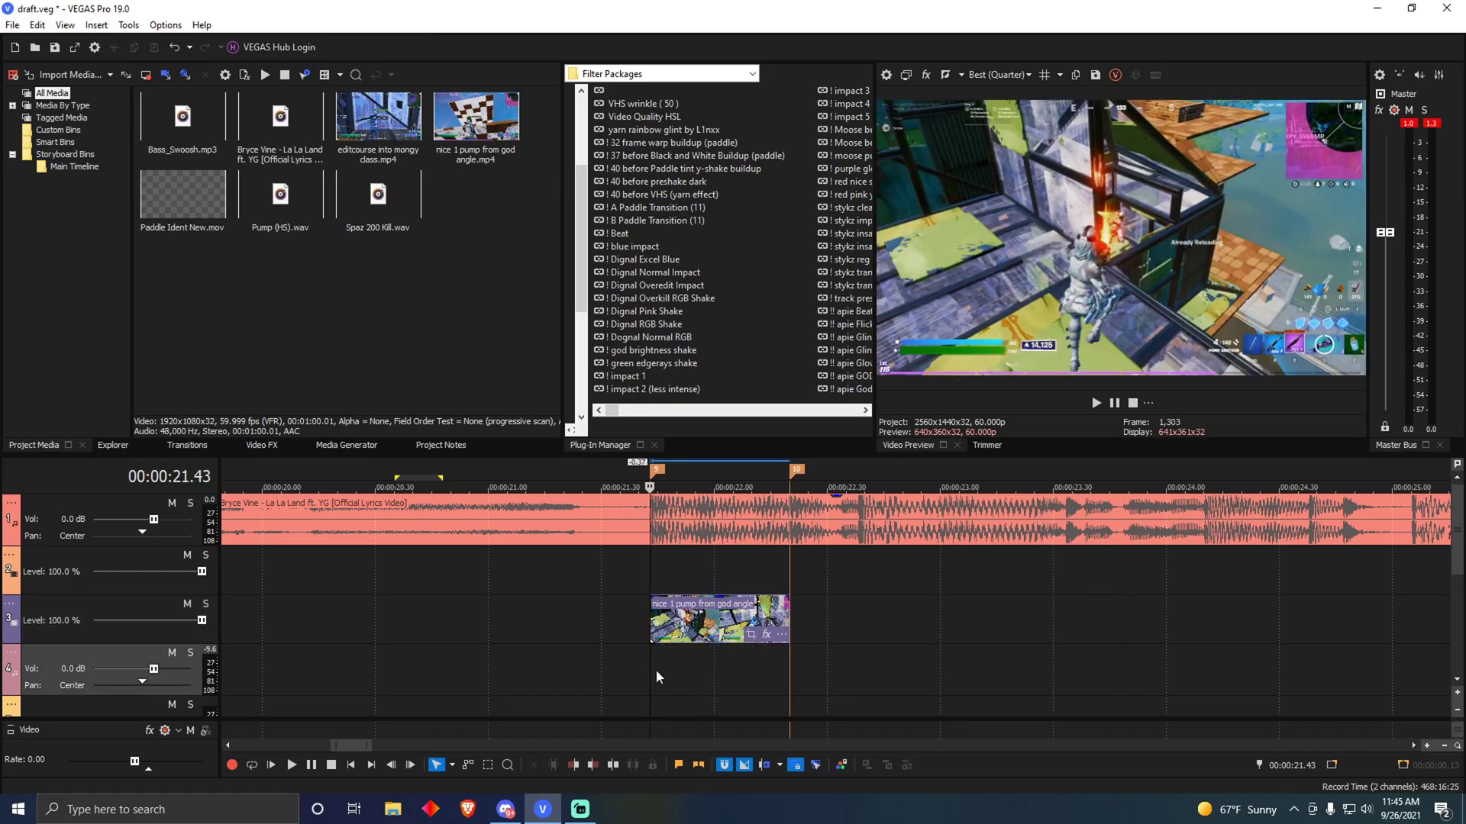
scroll(833, 622, down, 2)
drag(828, 623, 690, 607)
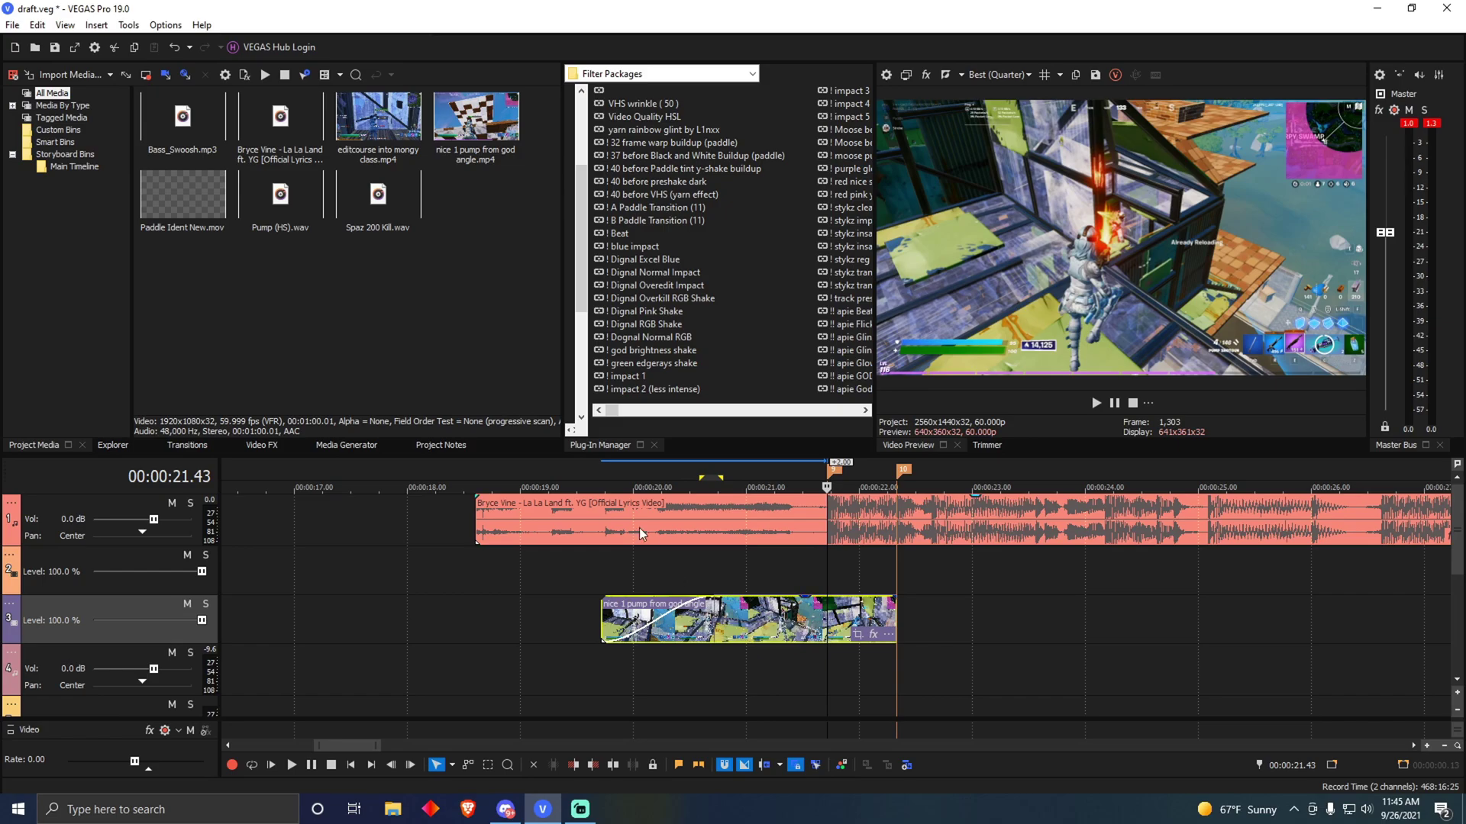
Step: Trim the song's start to match the gameplay clip and fade it in over about 00:00:00.56, saving the project
click(603, 525)
key(s)
click(554, 519)
key(Delete)
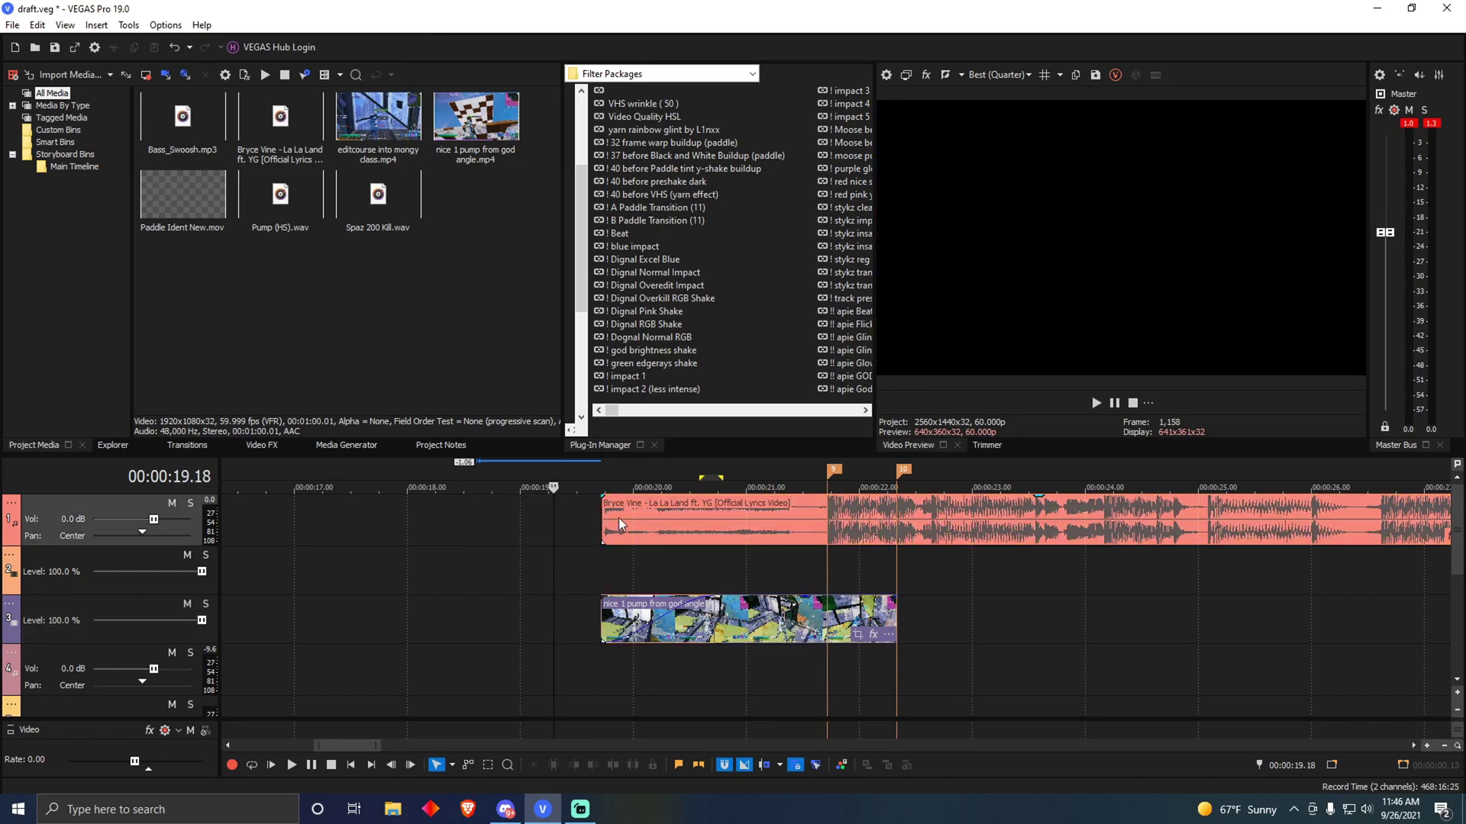
drag(607, 504, 706, 504)
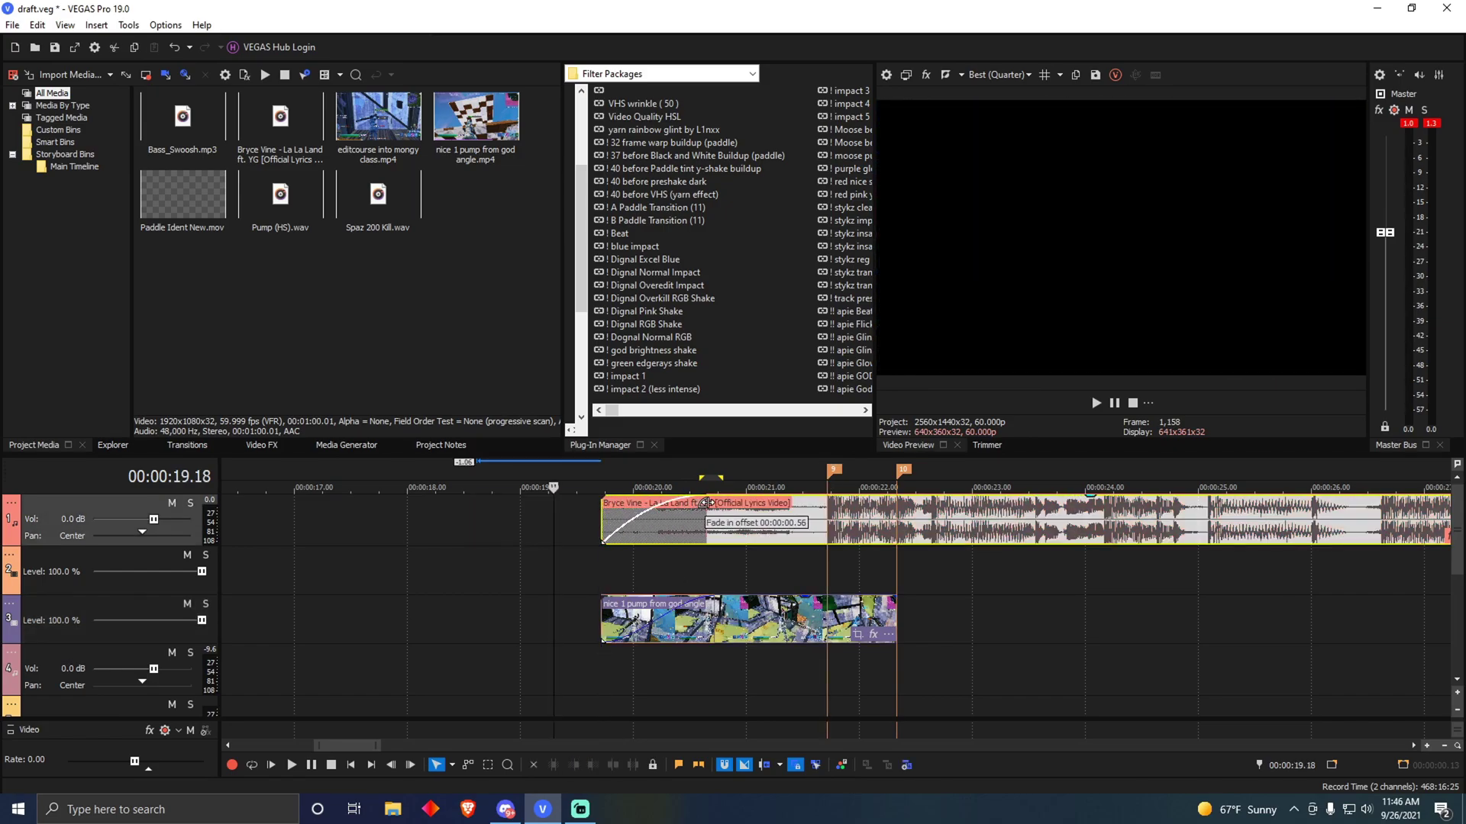
click(820, 672)
key(ctrl+s)
Step: Copy the Bass_Swoosh and Spaz 200 Kill sound effects to the new section and line up their hits with the beat marker
click(827, 663)
drag(1457, 535, 1458, 619)
scroll(1171, 648, down, 4)
drag(432, 576, 678, 575)
scroll(754, 572, up, 5)
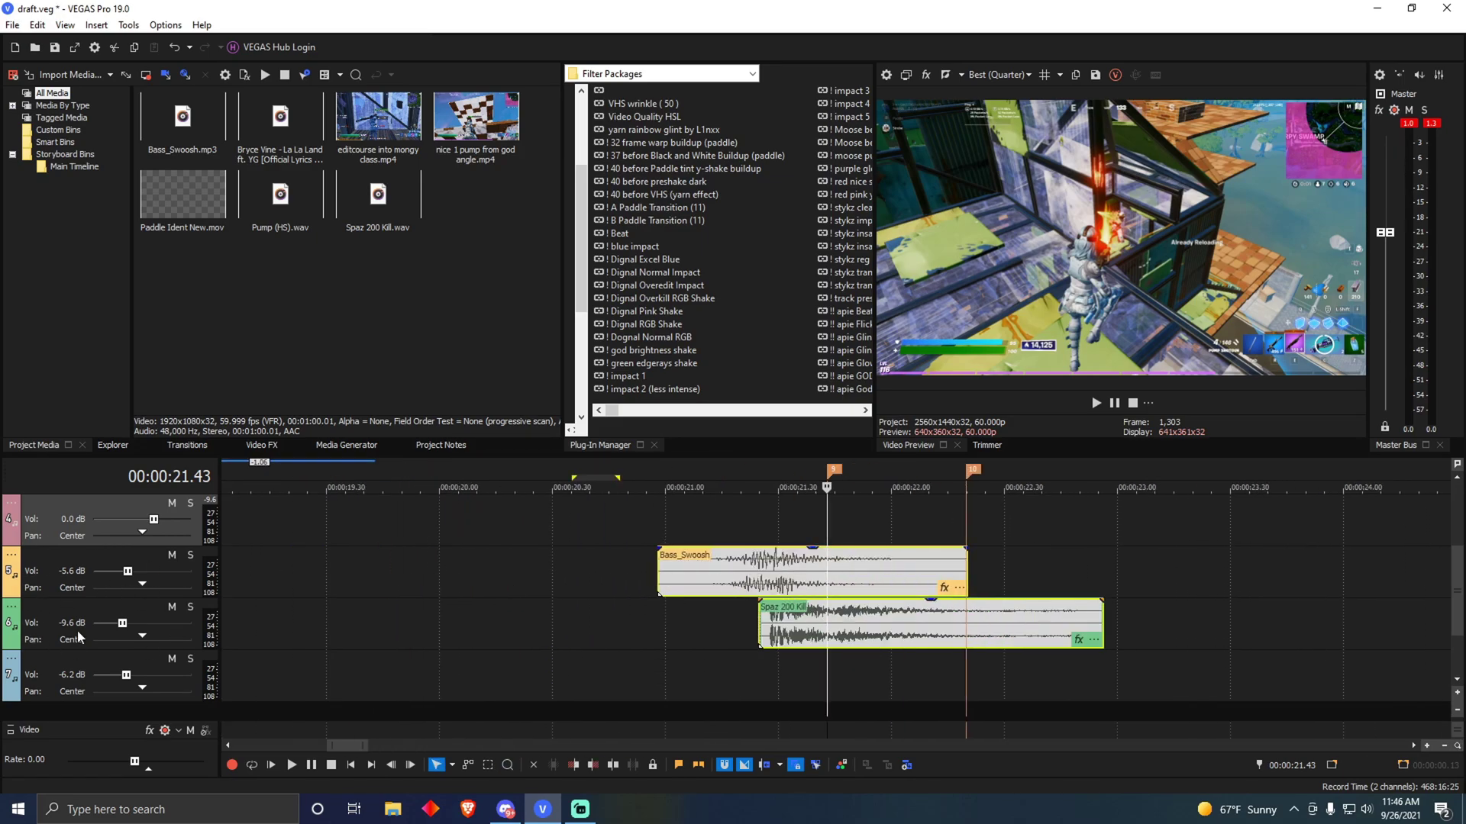
scroll(755, 553, up, 8)
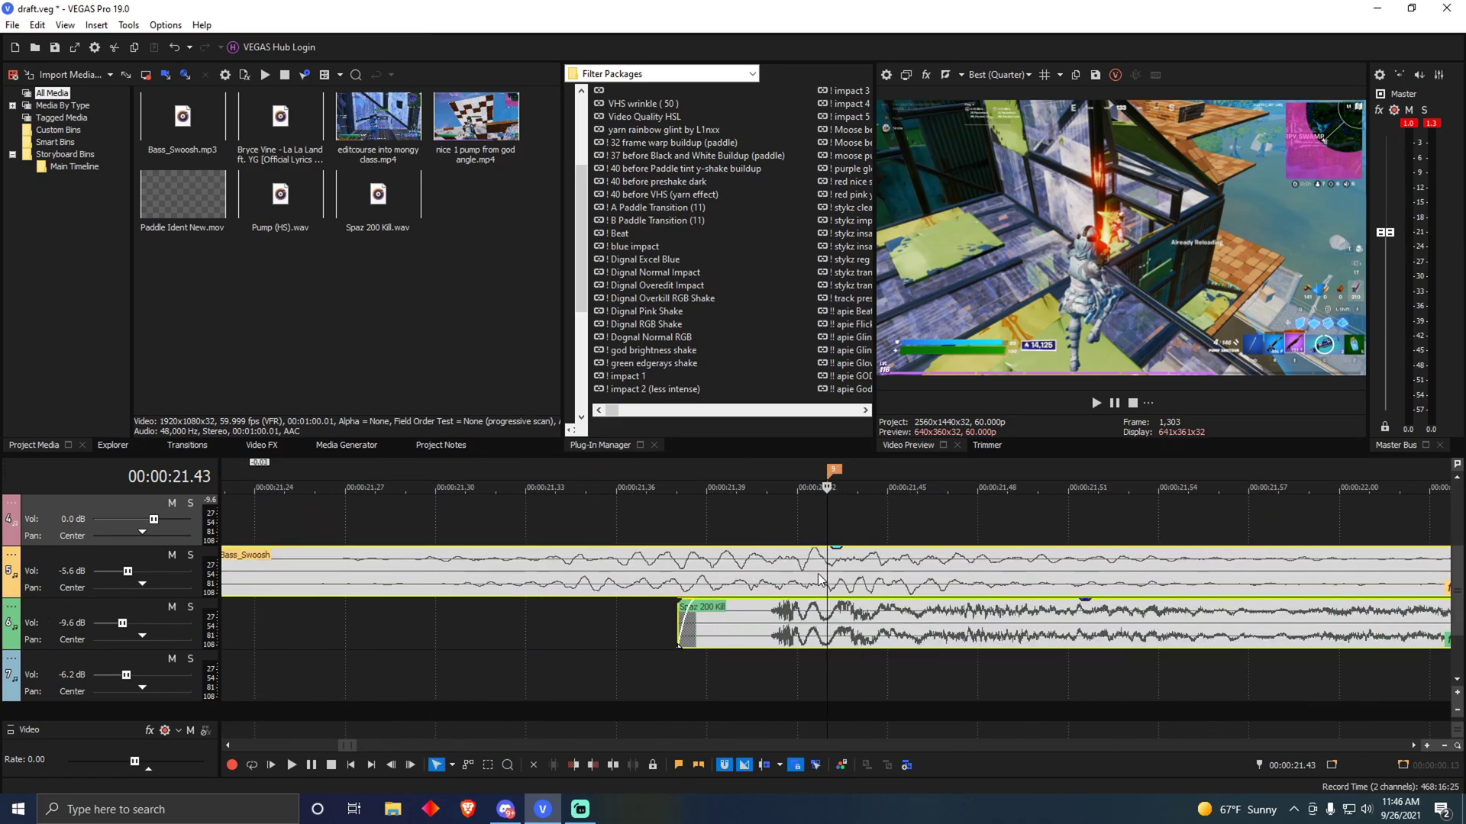
scroll(833, 580, down, 8)
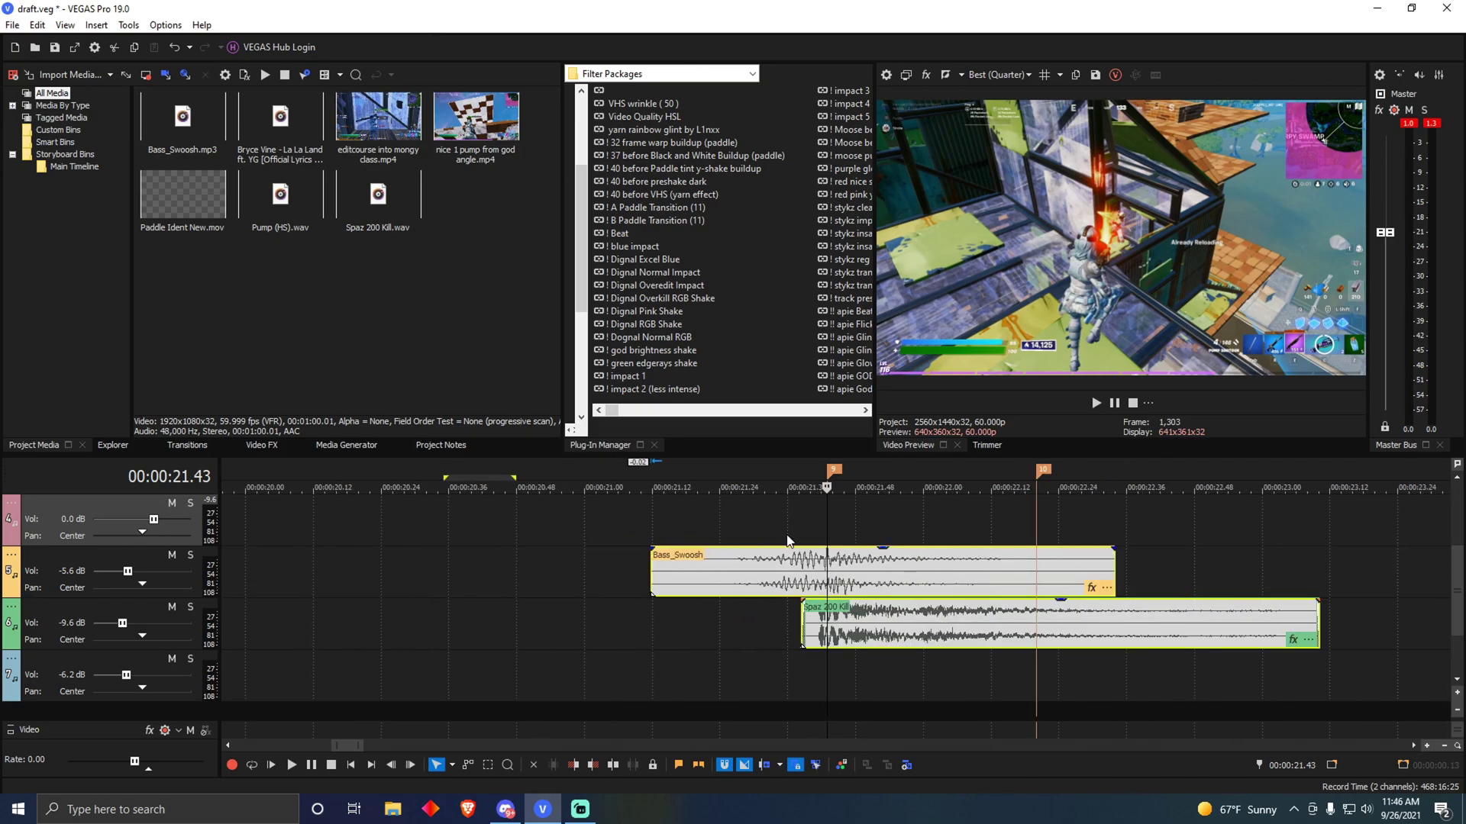
key(ctrl+z)
Step: Insert a velocity envelope on the gameplay clip
drag(1459, 618, 1450, 591)
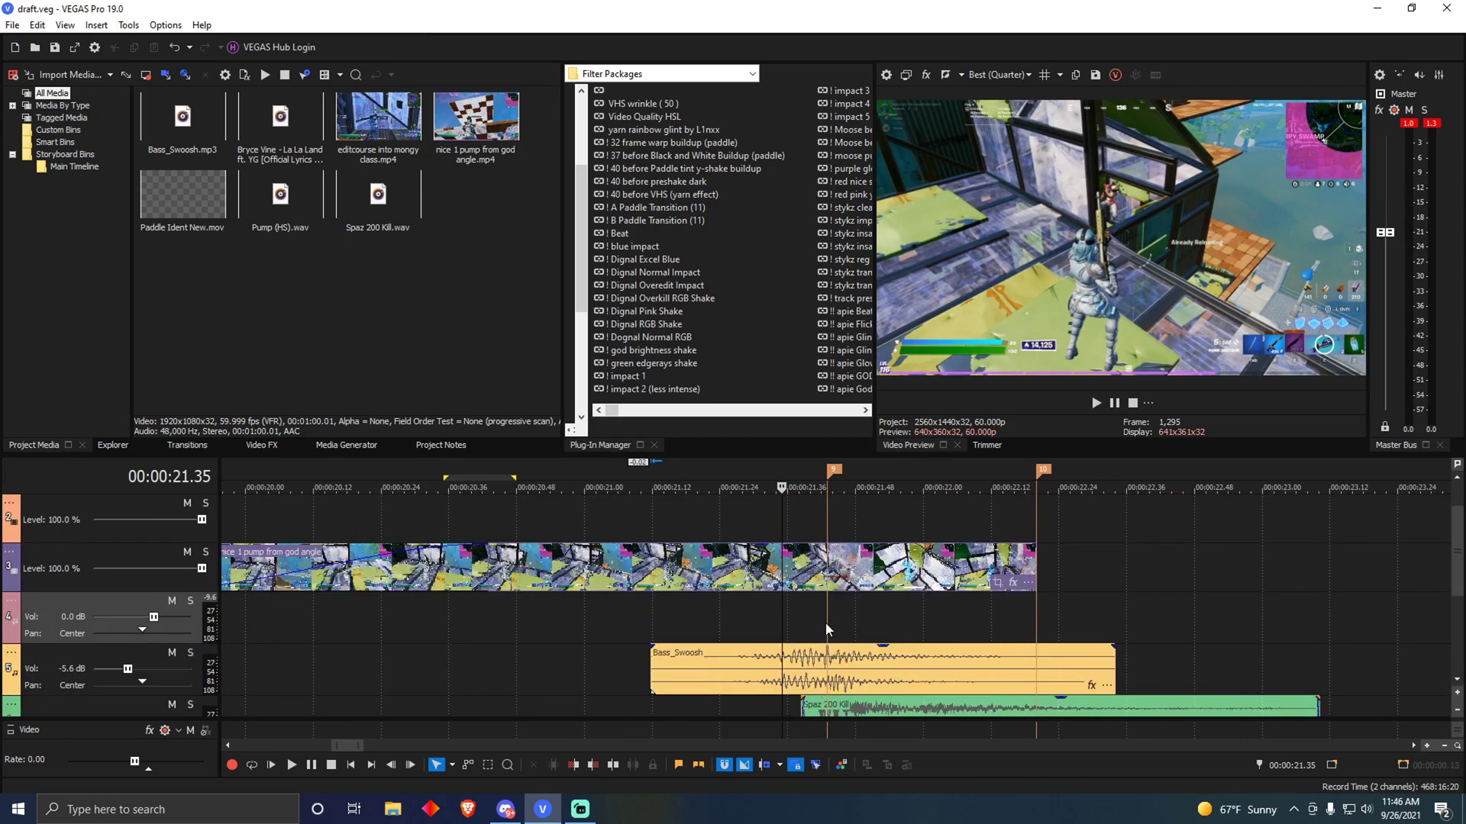
click(827, 568)
right_click(870, 572)
click(1110, 632)
scroll(837, 580, up, 10)
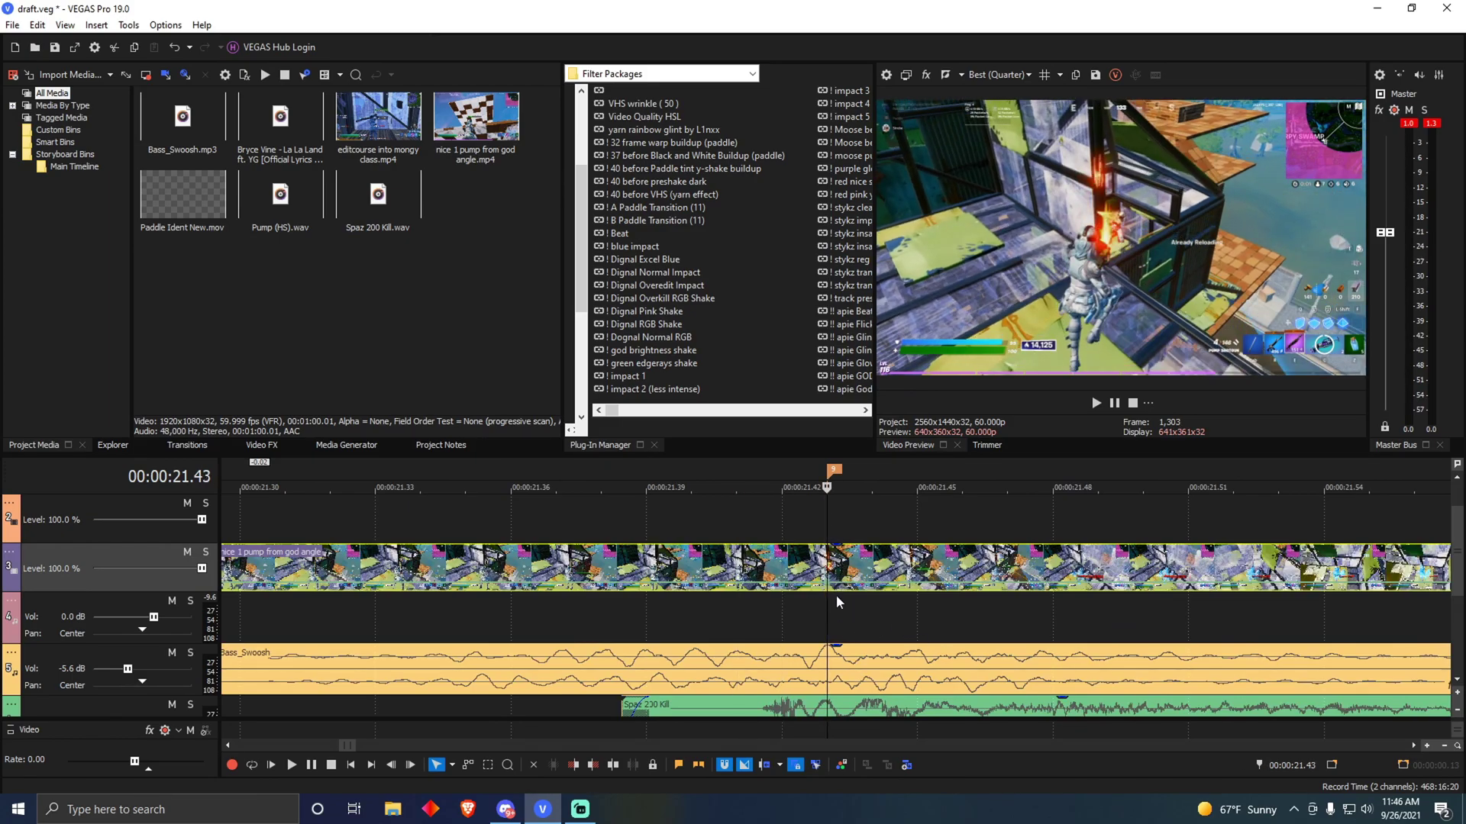
Step: Add and shape velocity envelope points around the beat marker, at 00:00:21.40 and 00:00:21.46
click(827, 602)
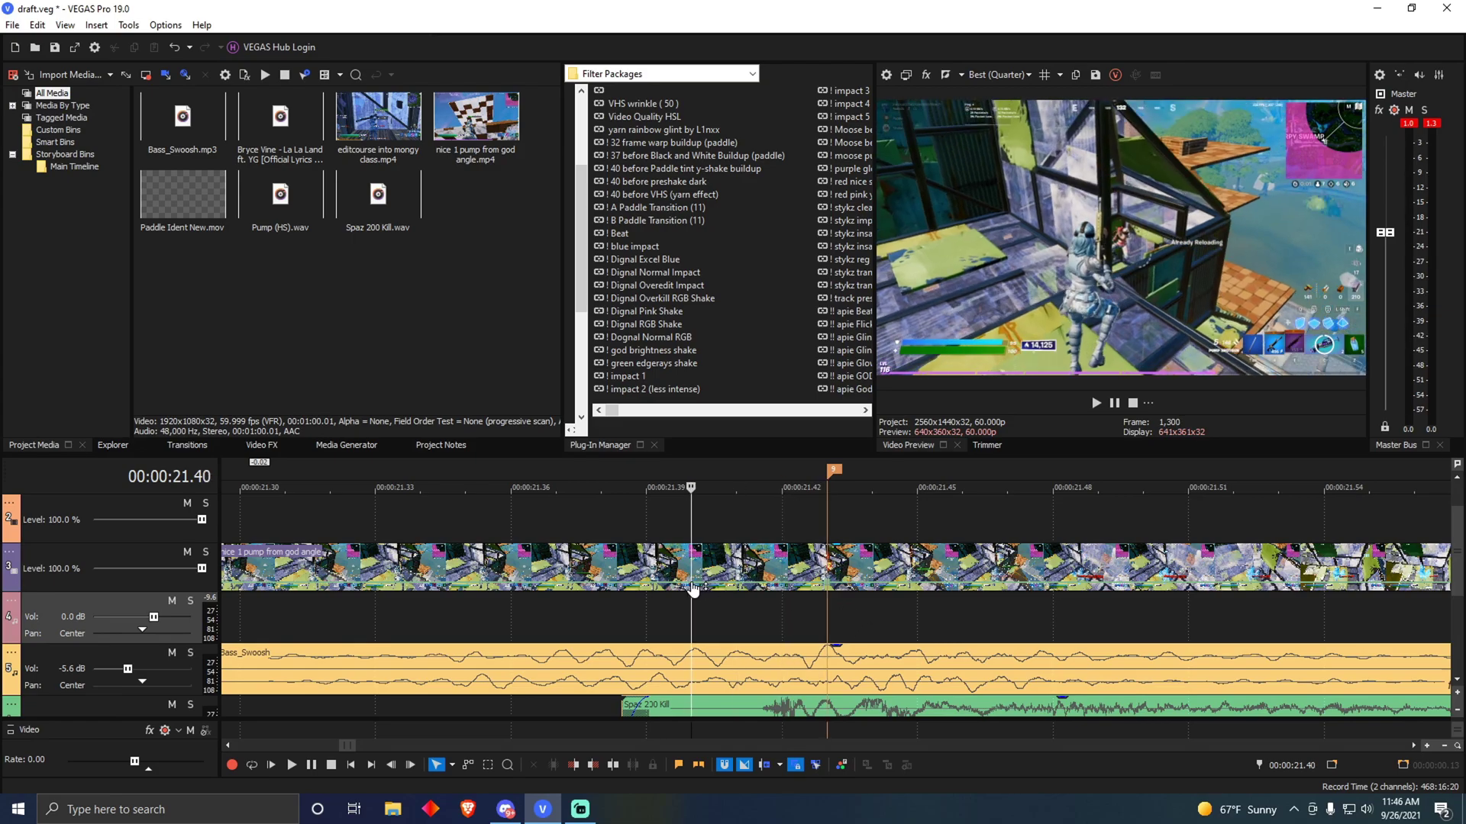
click(962, 585)
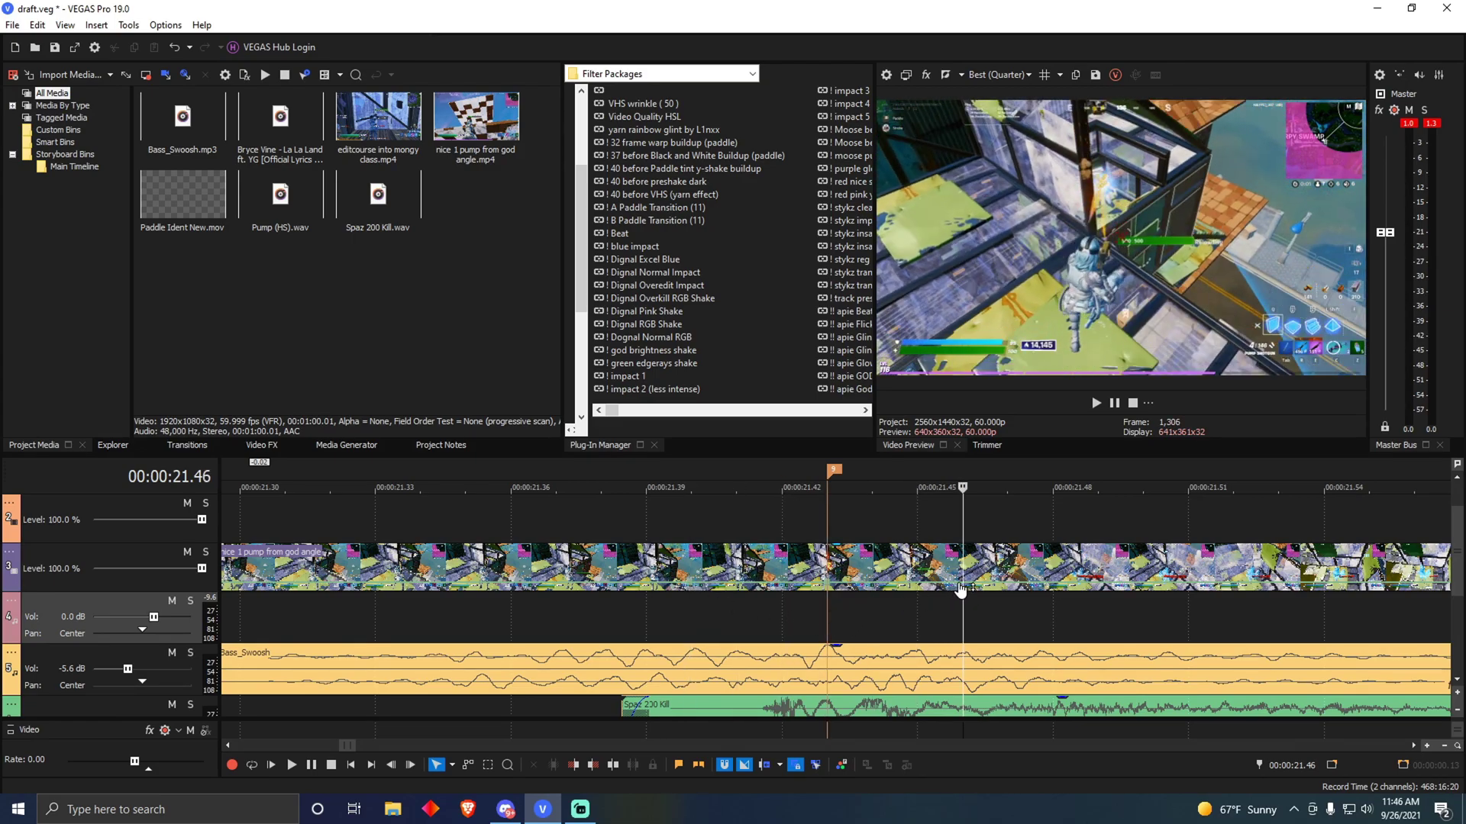
right_click(963, 585)
click(1009, 289)
click(825, 621)
right_click(828, 584)
click(900, 254)
mouse_move(828, 611)
mouse_down()
mouse_move(649, 610)
mouse_move(963, 602)
mouse_move(792, 614)
mouse_move(853, 615)
mouse_up()
Step: Split the gameplay clip at the beat marker, 00:00:21.43
scroll(829, 620, down, 3)
click(809, 614)
click(820, 571)
key(s)
Step: Apply the !NadavB RGB Shake effect package to the gameplay segment after the beat marker
scroll(673, 120, down, 10)
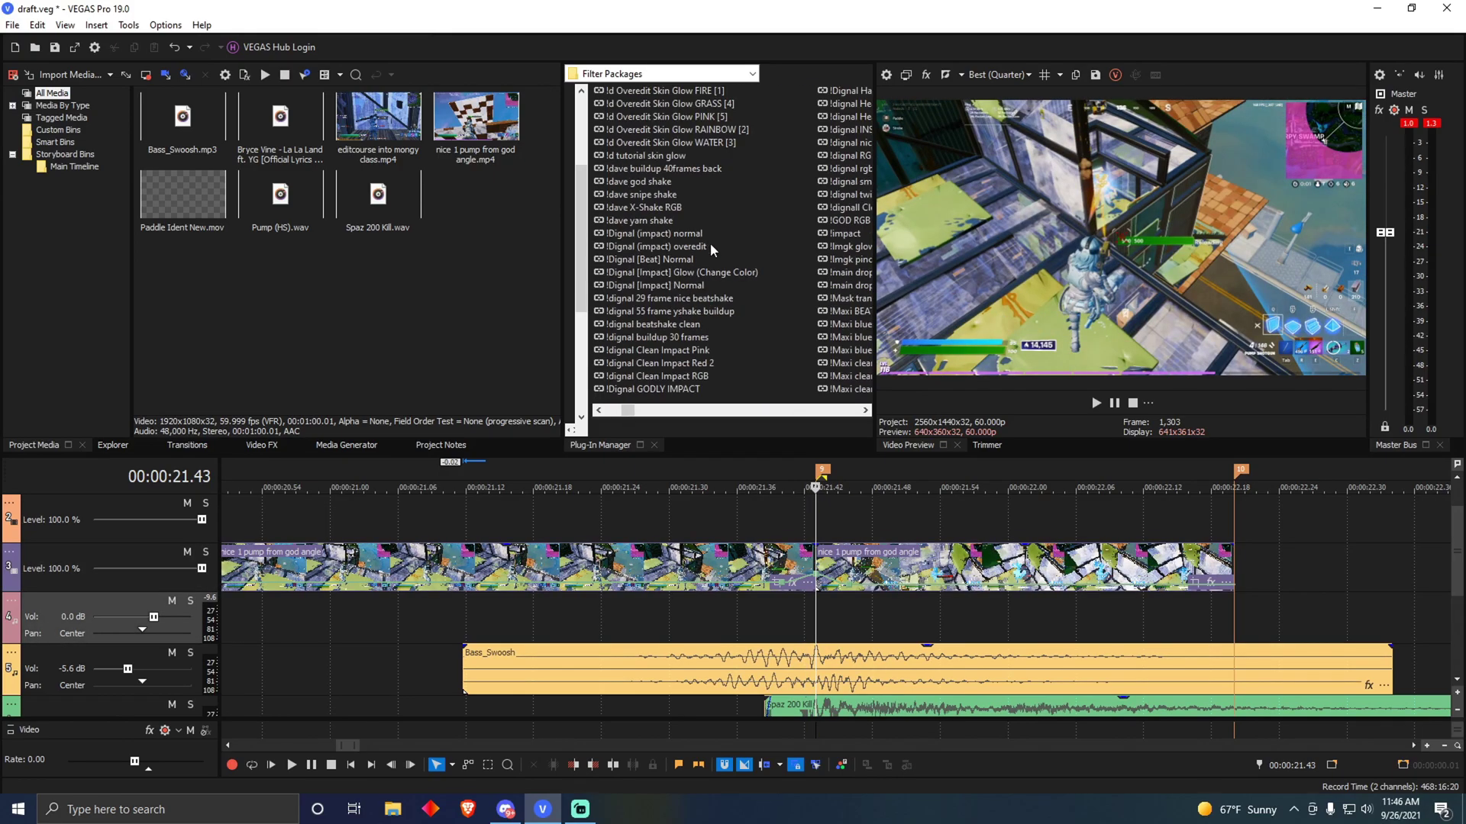
drag(921, 509, 907, 568)
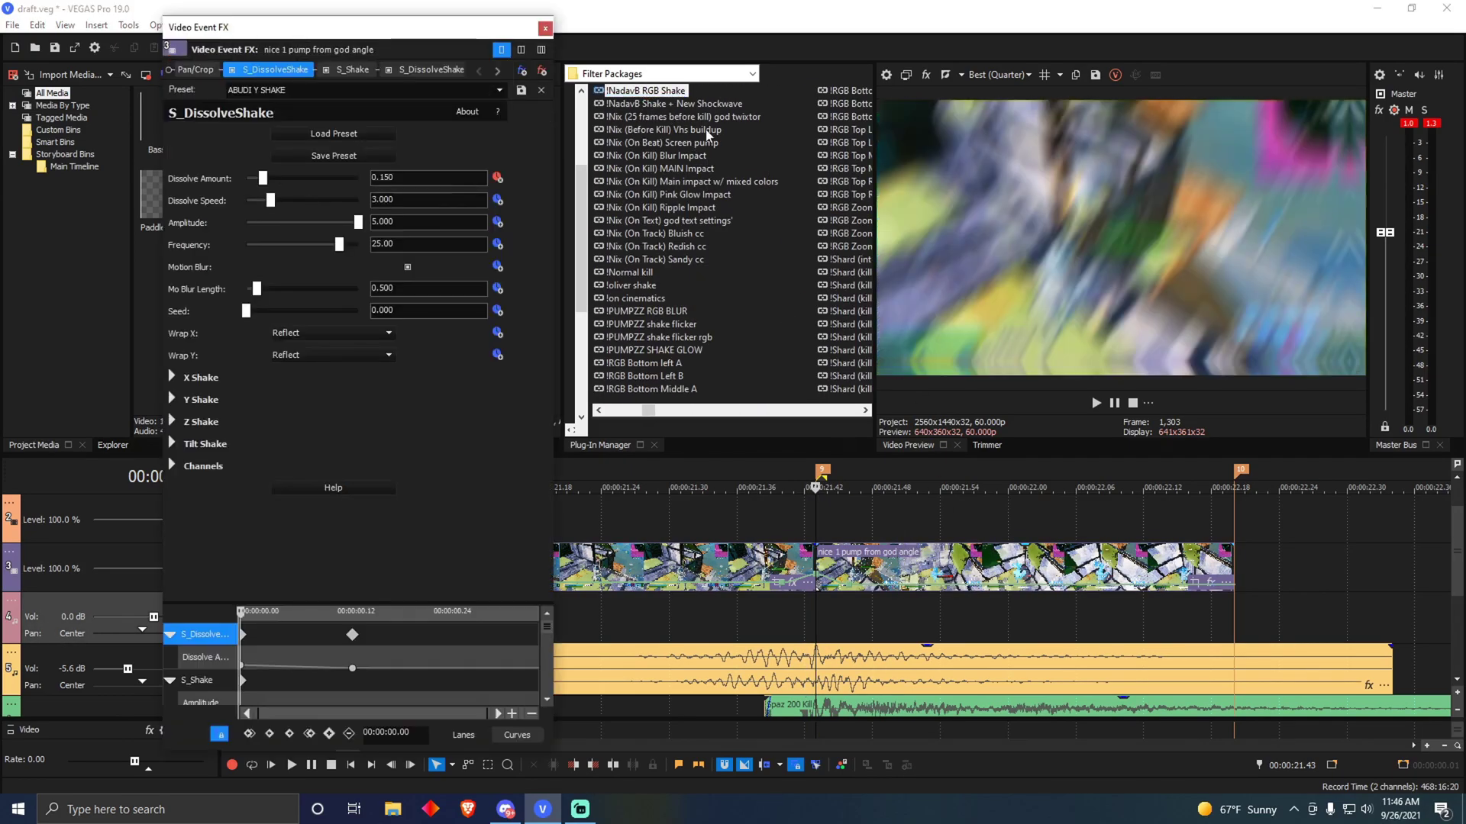
Step: Play the music past the gameplay clip's end and place a marker on the beat at 00:00:24.10
click(545, 28)
scroll(725, 229, up, 3)
scroll(968, 570, down, 5)
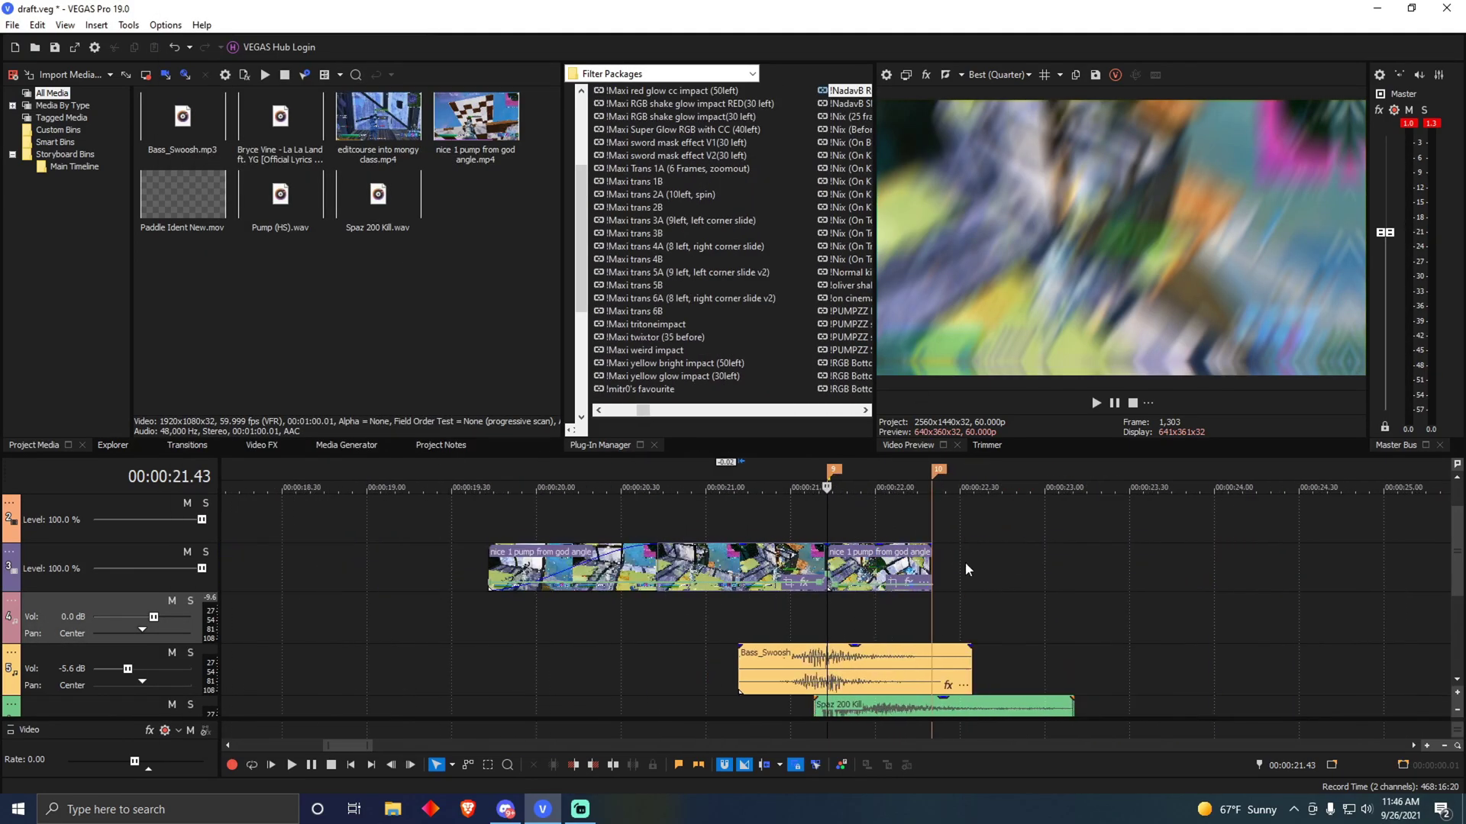
click(926, 524)
scroll(962, 519, up, 1)
scroll(1011, 502, up, 3)
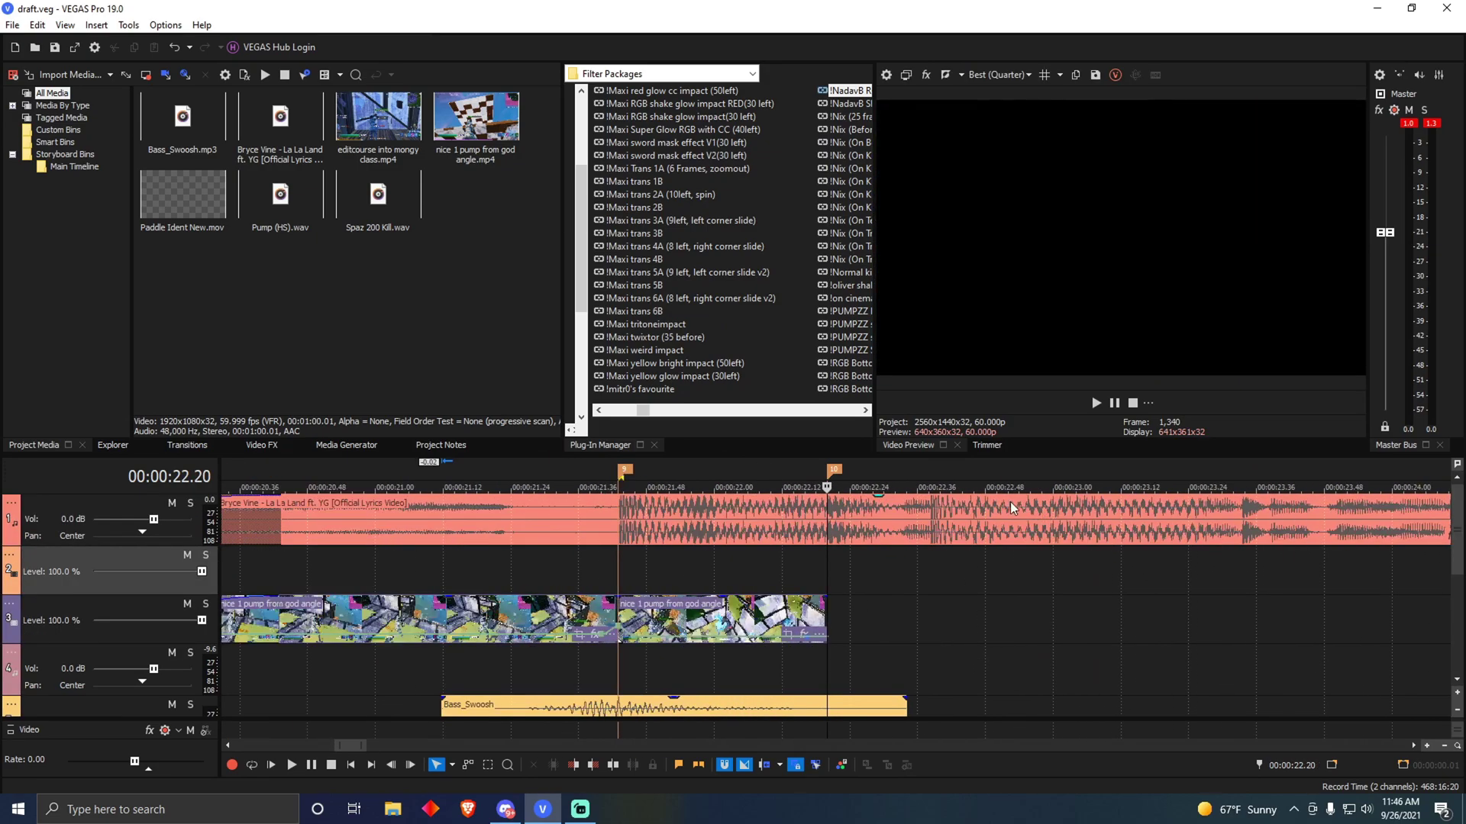
click(1096, 403)
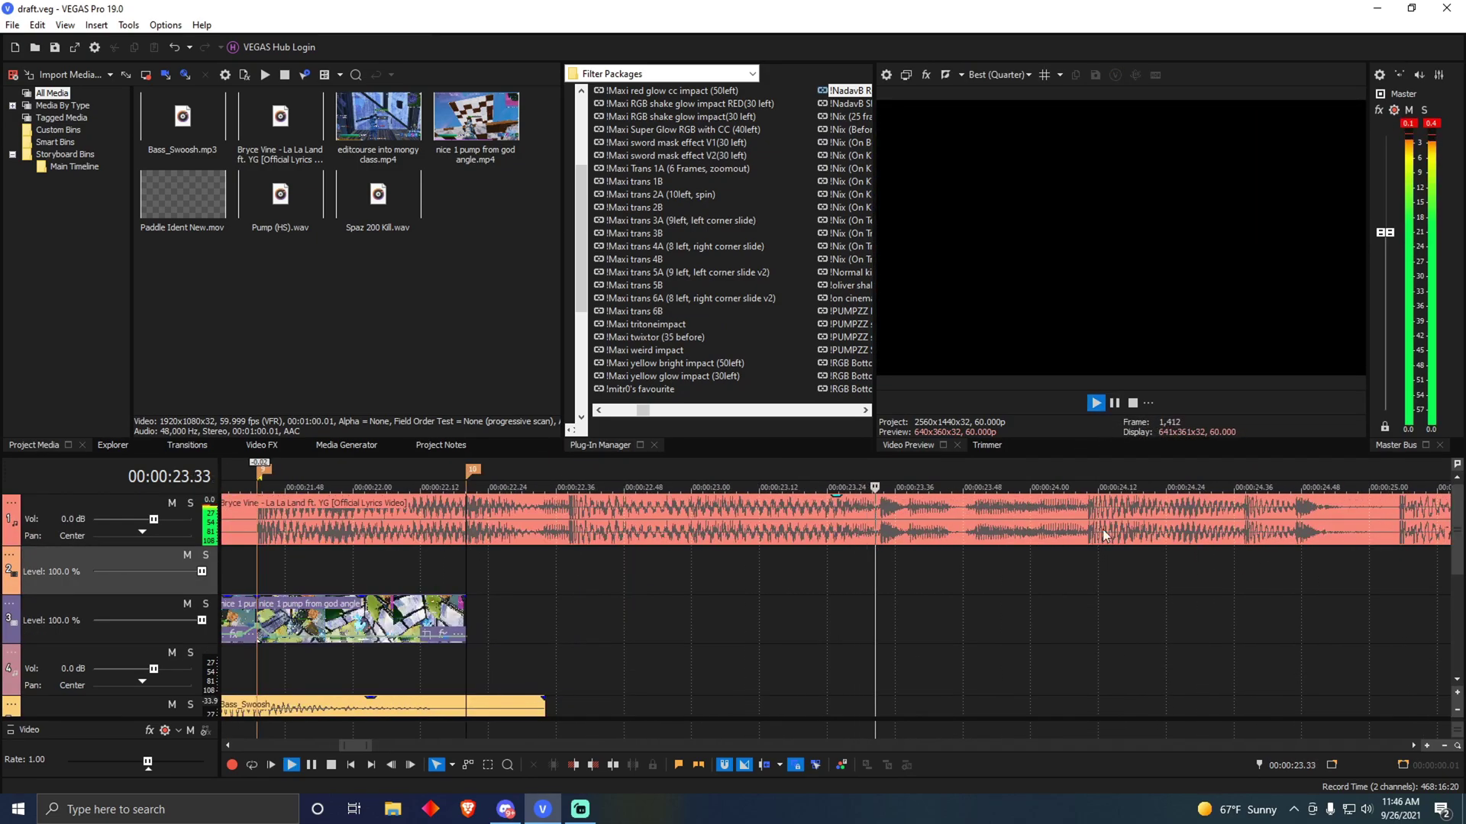
key(Return)
key(m)
scroll(1087, 562, down, 2)
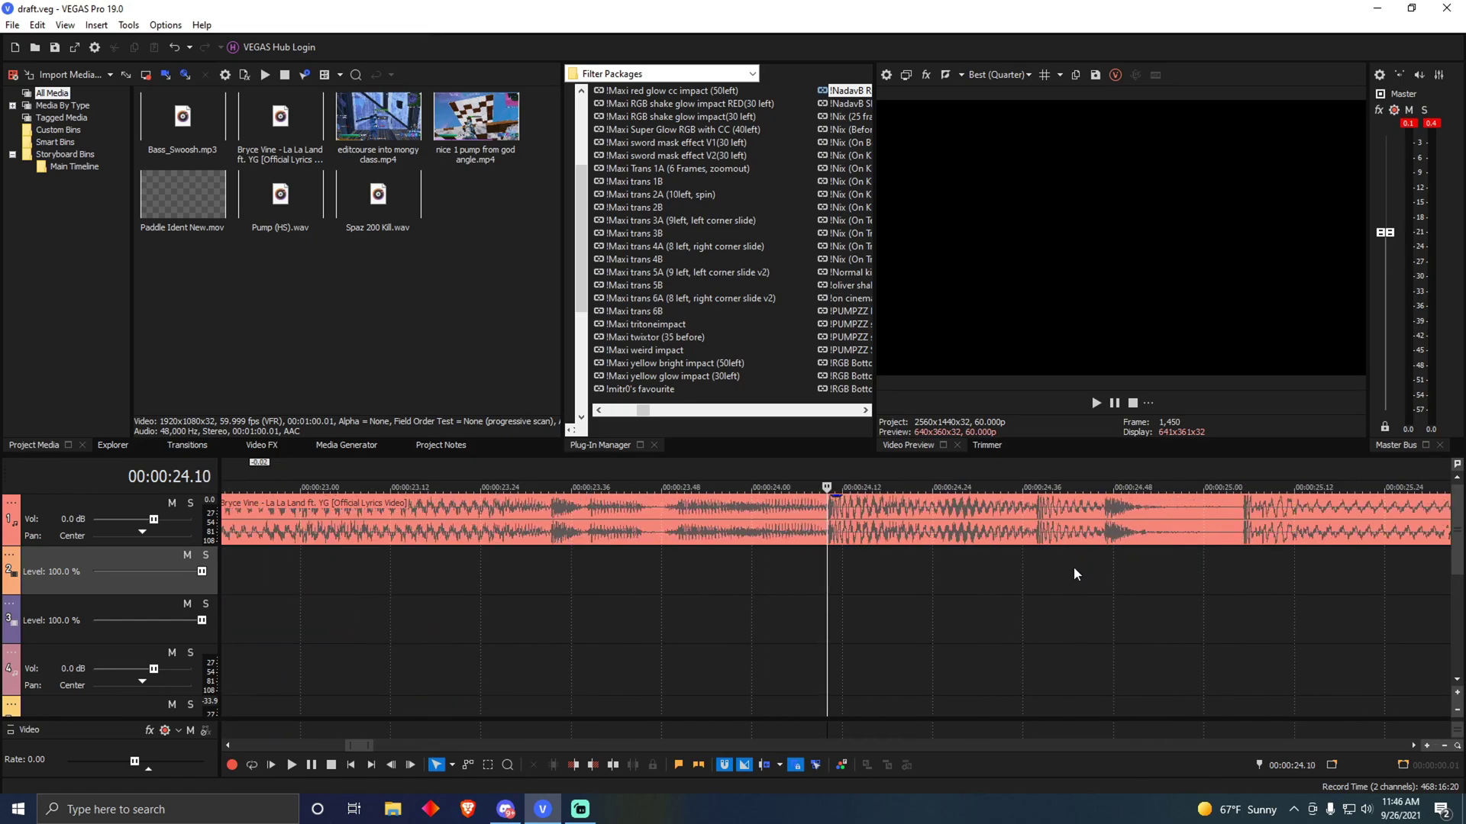
Step: Place a marker on the music at 00:00:24.47 and save the project
click(1115, 402)
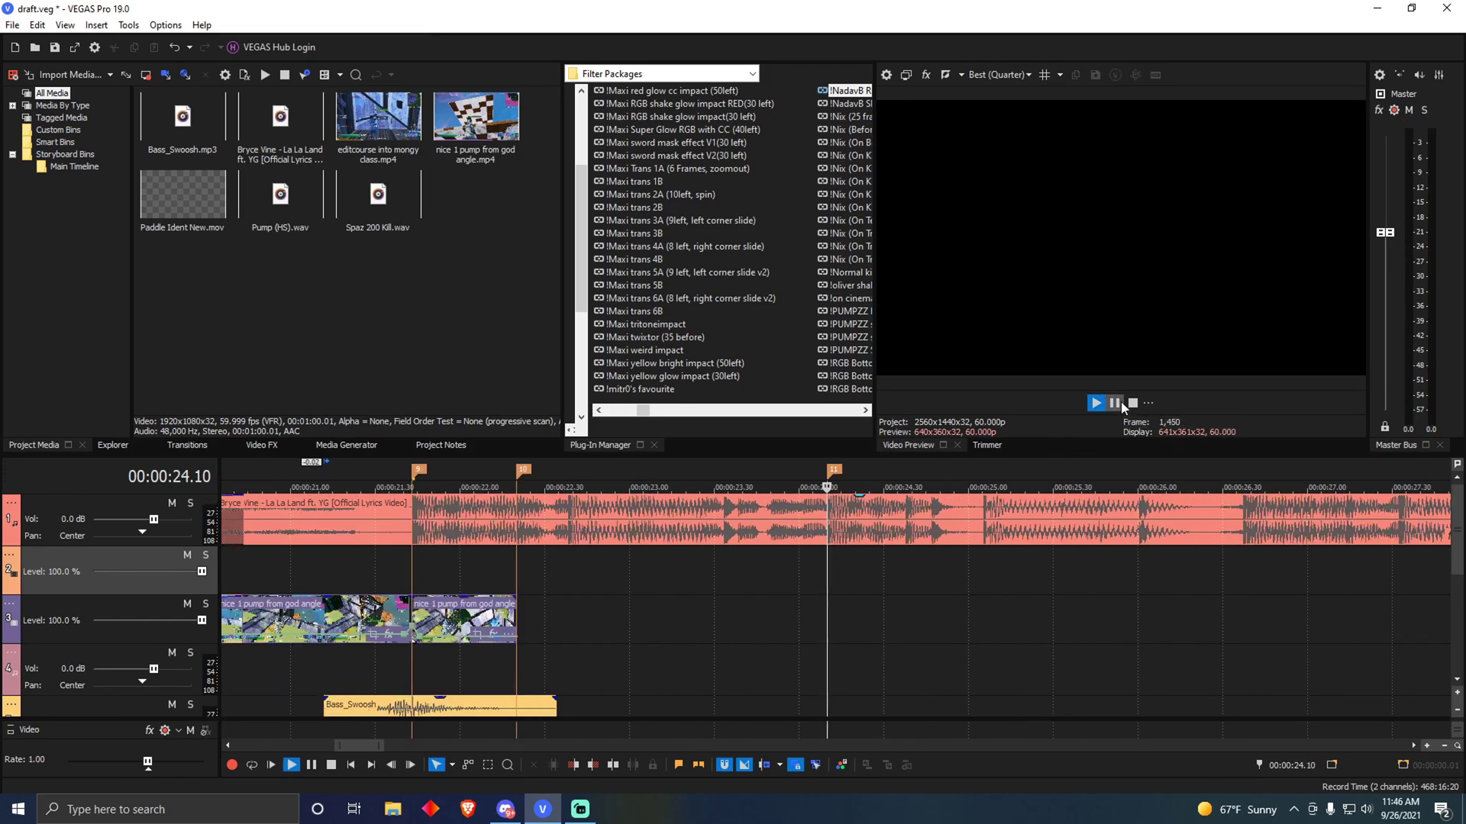
click(1114, 402)
click(931, 556)
key(m)
click(846, 606)
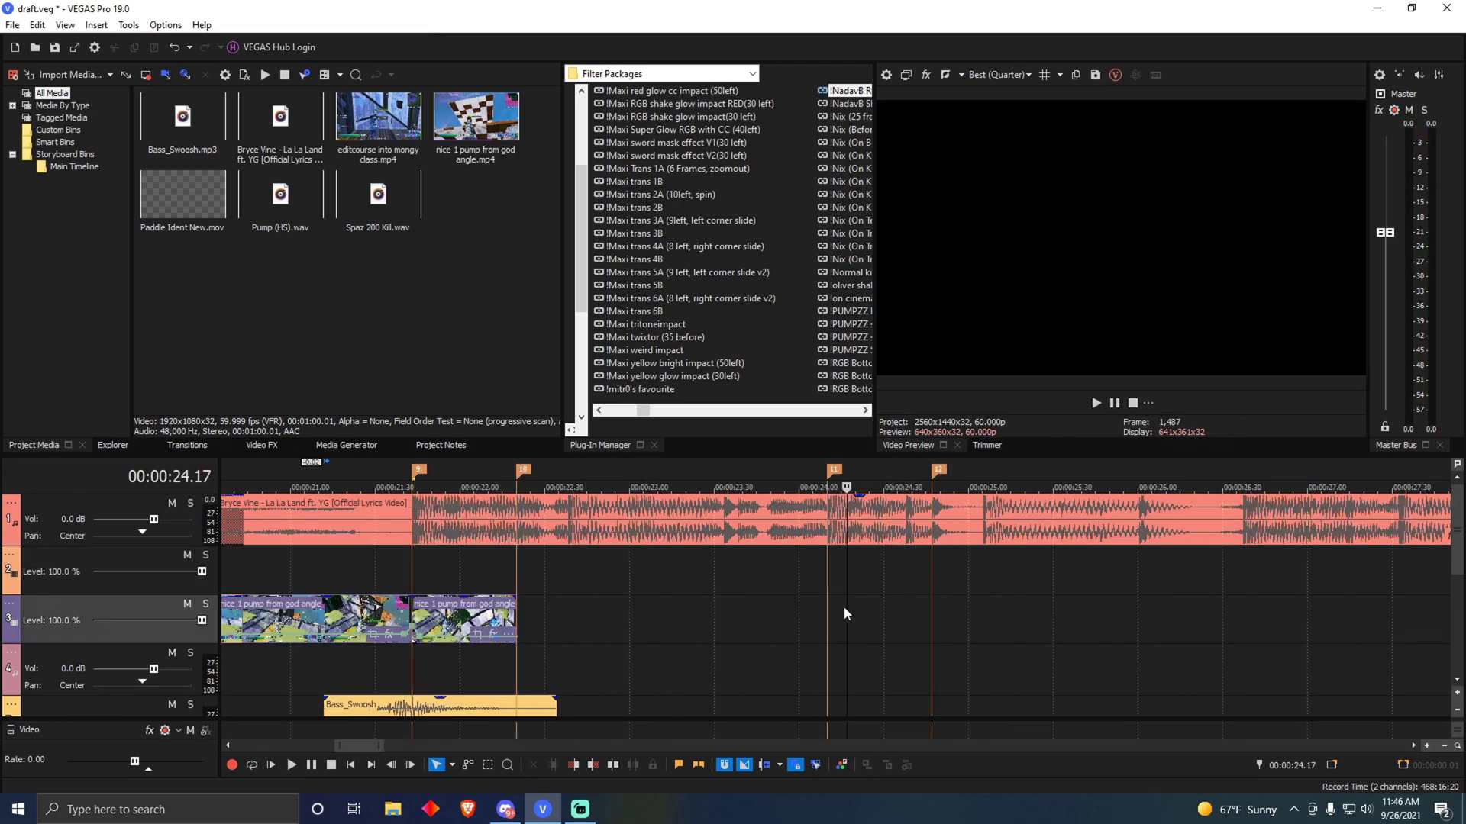
click(830, 605)
scroll(914, 598, down, 2)
scroll(839, 598, up, 5)
key(ctrl+s)
scroll(725, 588, down, 4)
Step: Scrub the music between the clip's end and the 00:00:24.10 marker, and place a marker on the beat at 00:00:23.33
click(700, 587)
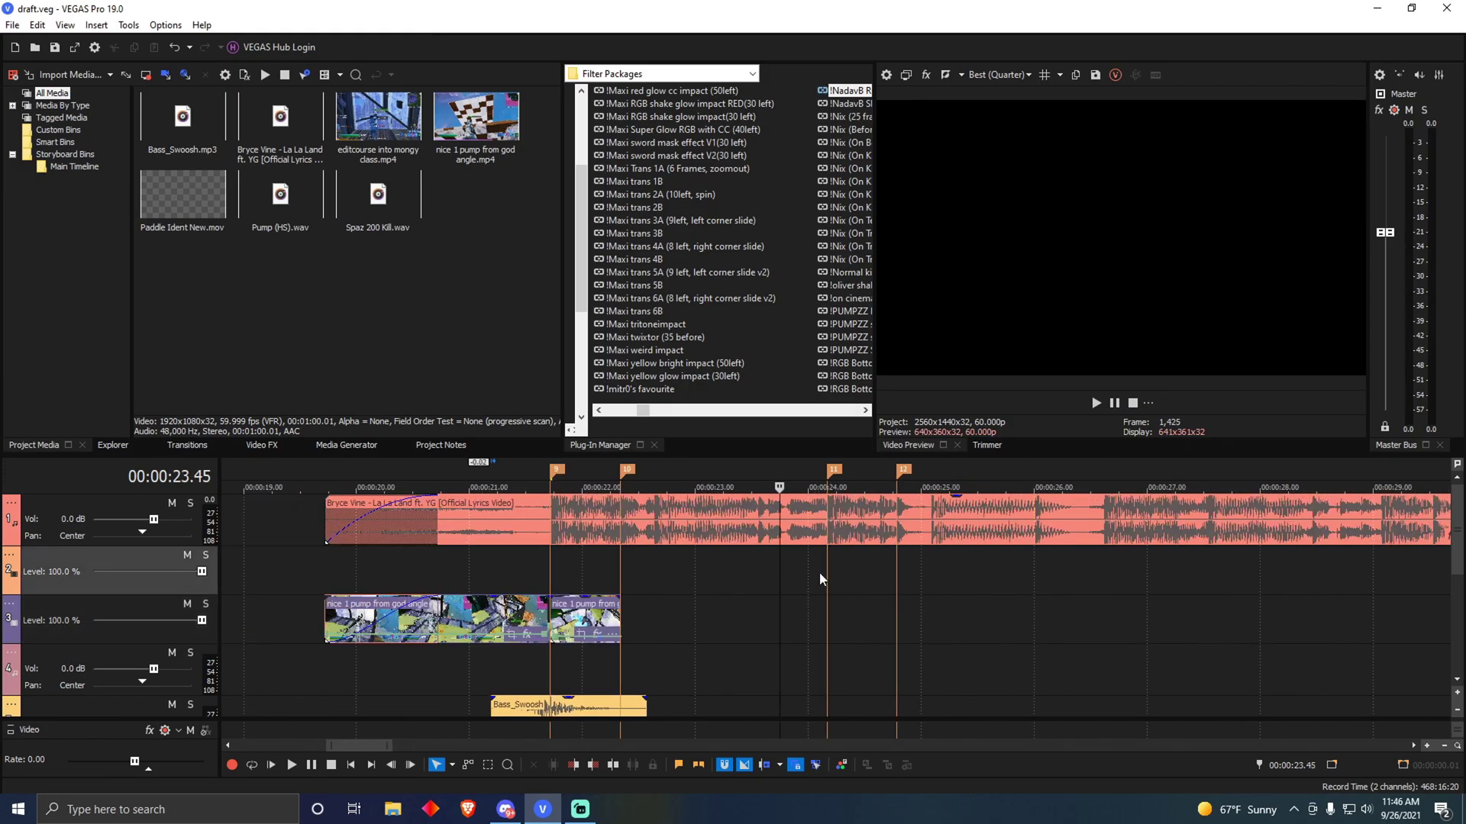
scroll(763, 576, up, 3)
drag(730, 577, 763, 568)
scroll(771, 571, down, 1)
click(815, 584)
click(821, 581)
click(826, 578)
scroll(825, 577, up, 1)
click(840, 577)
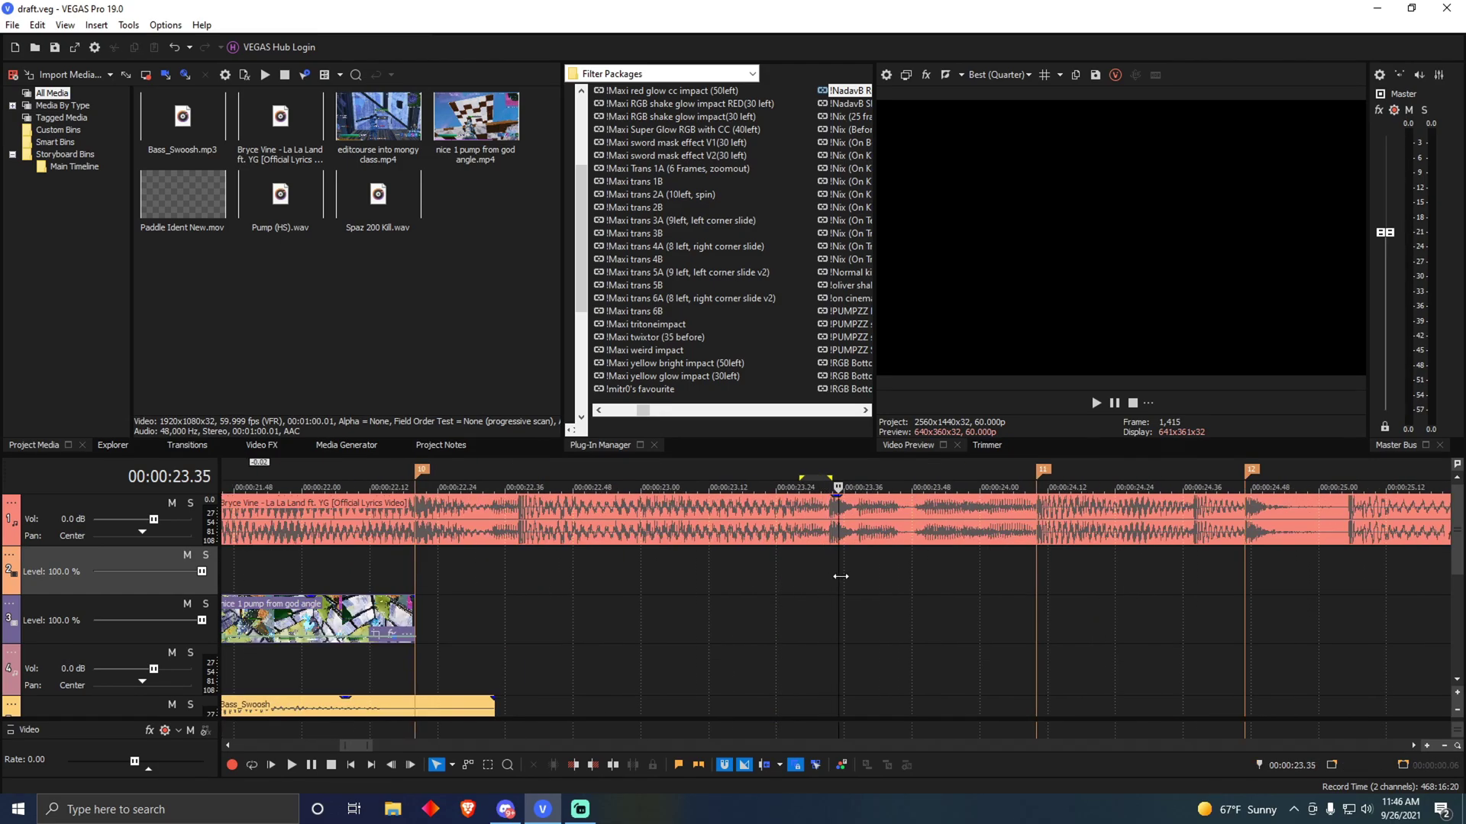
scroll(828, 577, up, 1)
scroll(793, 568, up, 1)
drag(738, 568, 832, 570)
click(832, 569)
scroll(832, 570, down, 2)
click(658, 593)
click(1114, 404)
click(1115, 403)
Step: Copy the earlier Bass_Swoosh and Pump (HS) sound effects and align their peaks with the marker at 00:00:24.10
click(1020, 604)
click(1035, 606)
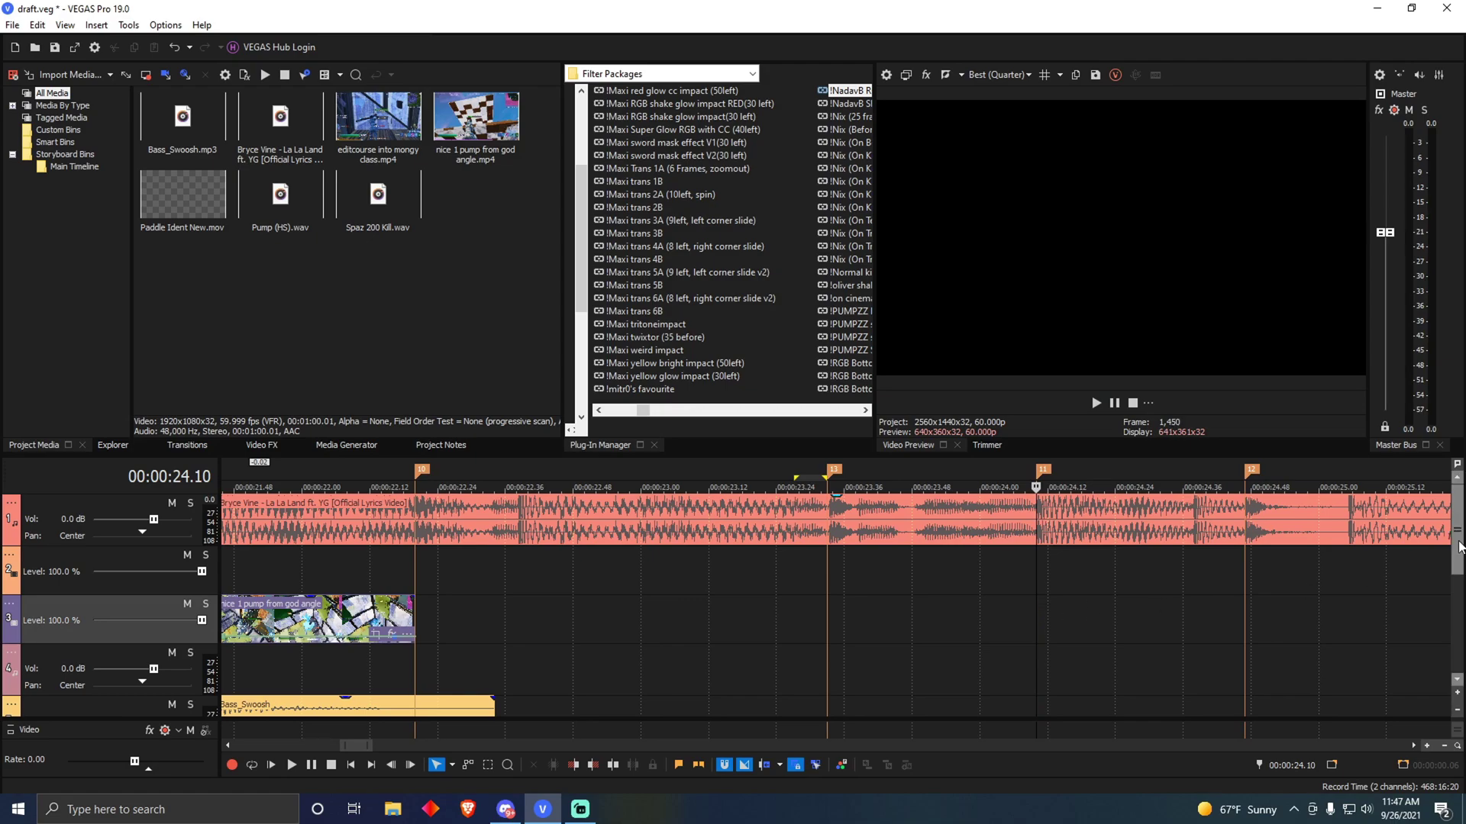
scroll(1456, 545, down, 2)
scroll(1193, 645, down, 3)
scroll(916, 656, down, 2)
scroll(772, 668, down, 2)
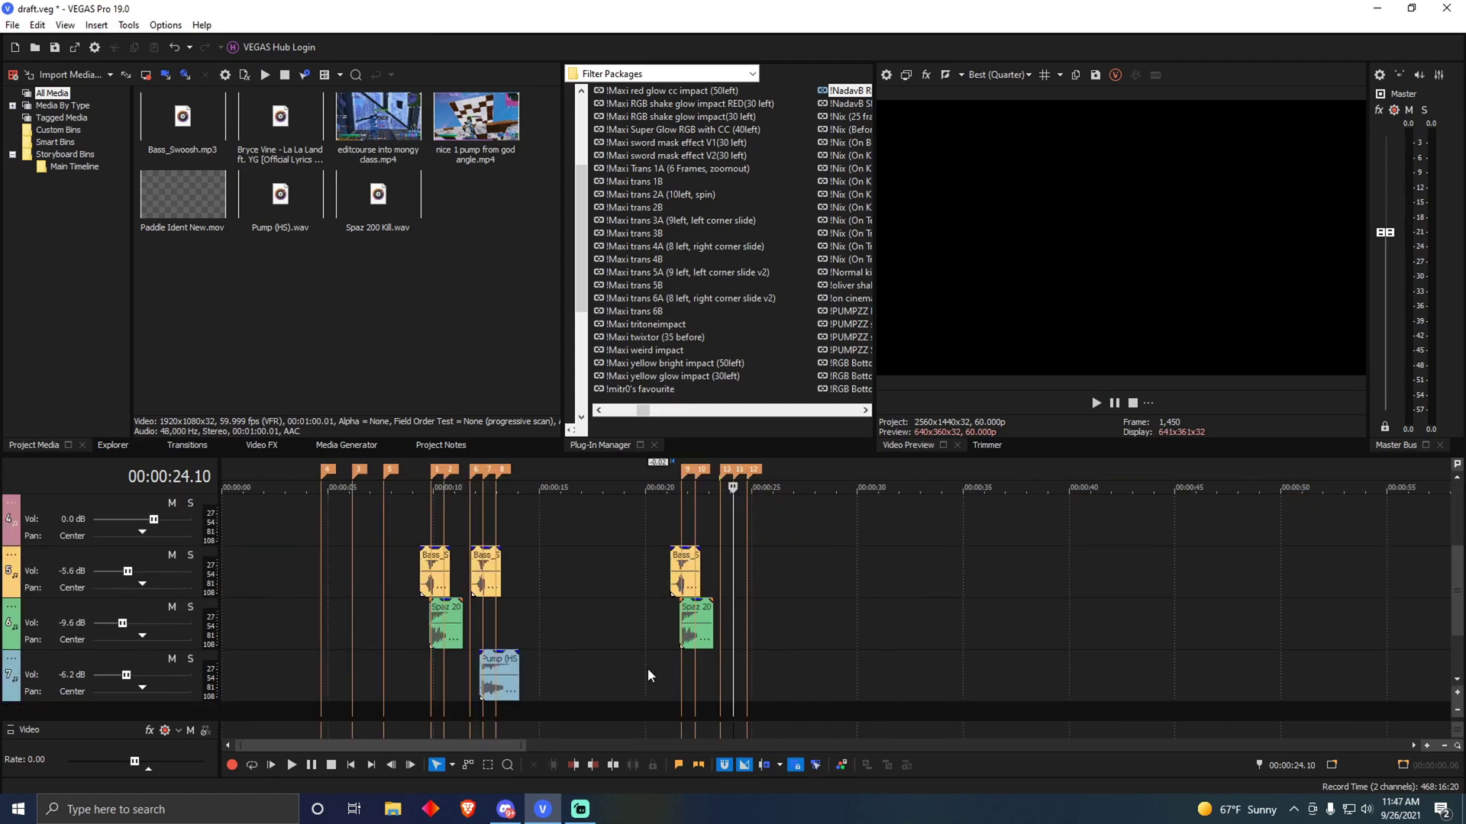
drag(482, 588, 744, 567)
scroll(752, 569, up, 8)
drag(870, 574, 955, 574)
Step: Examine how the copied Bass_Swoosh and Pump (HS) waveforms line up with the marker at 00:00:24.10
scroll(963, 577, down, 4)
scroll(1433, 607, up, 2)
scroll(1444, 596, down, 1)
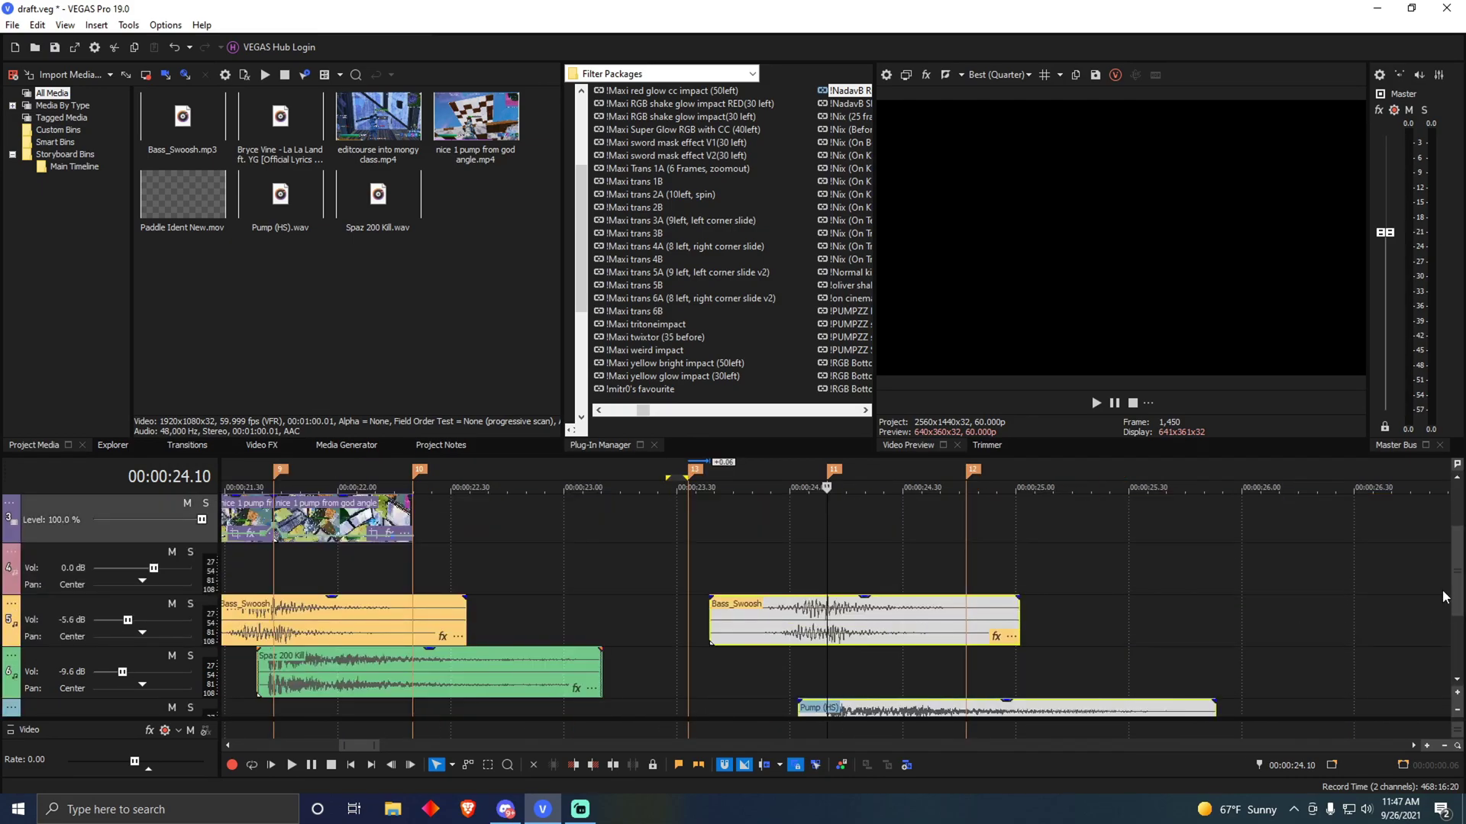
click(832, 580)
scroll(834, 584, up, 10)
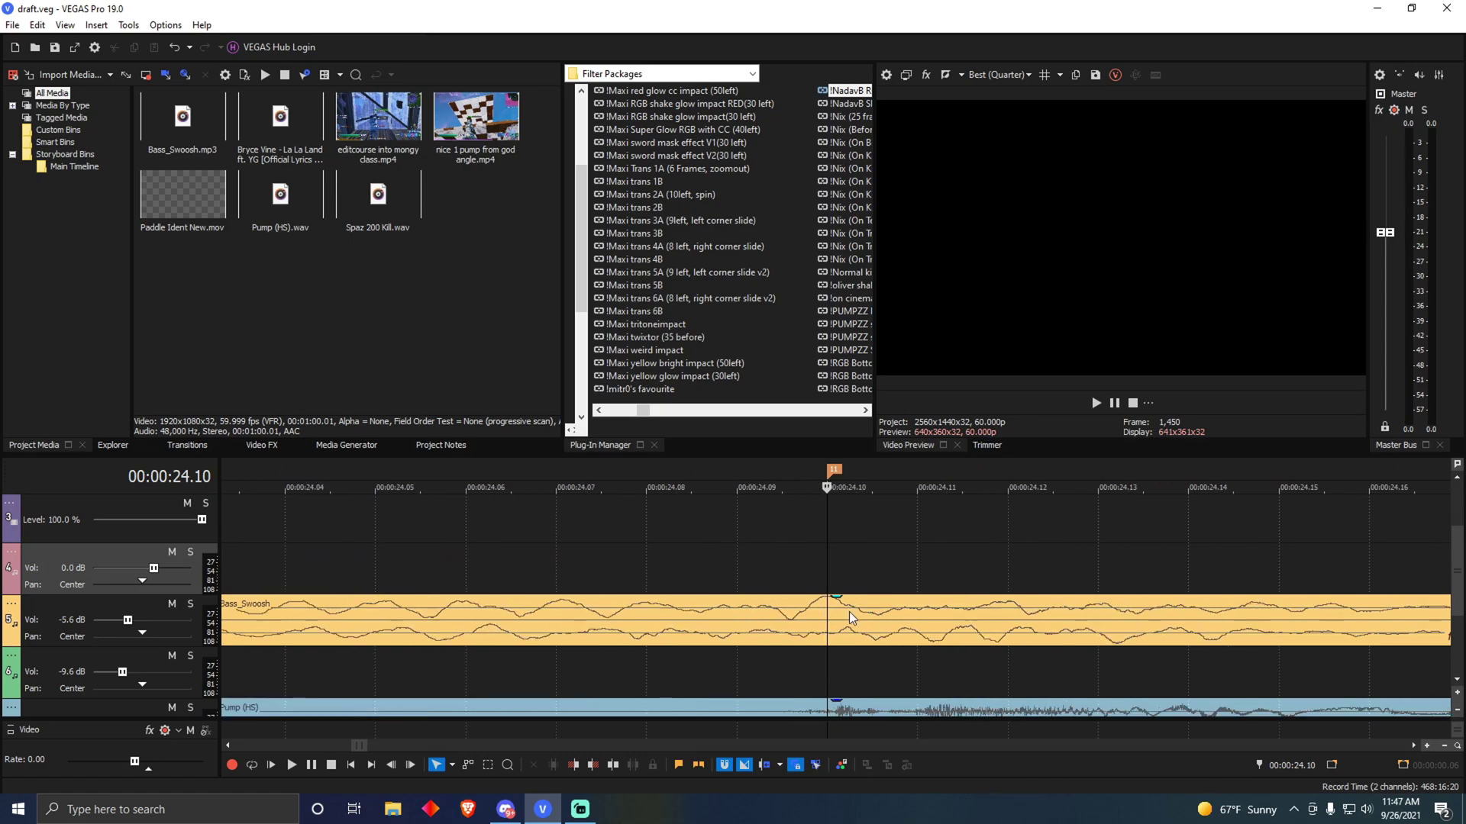
scroll(832, 628, down, 6)
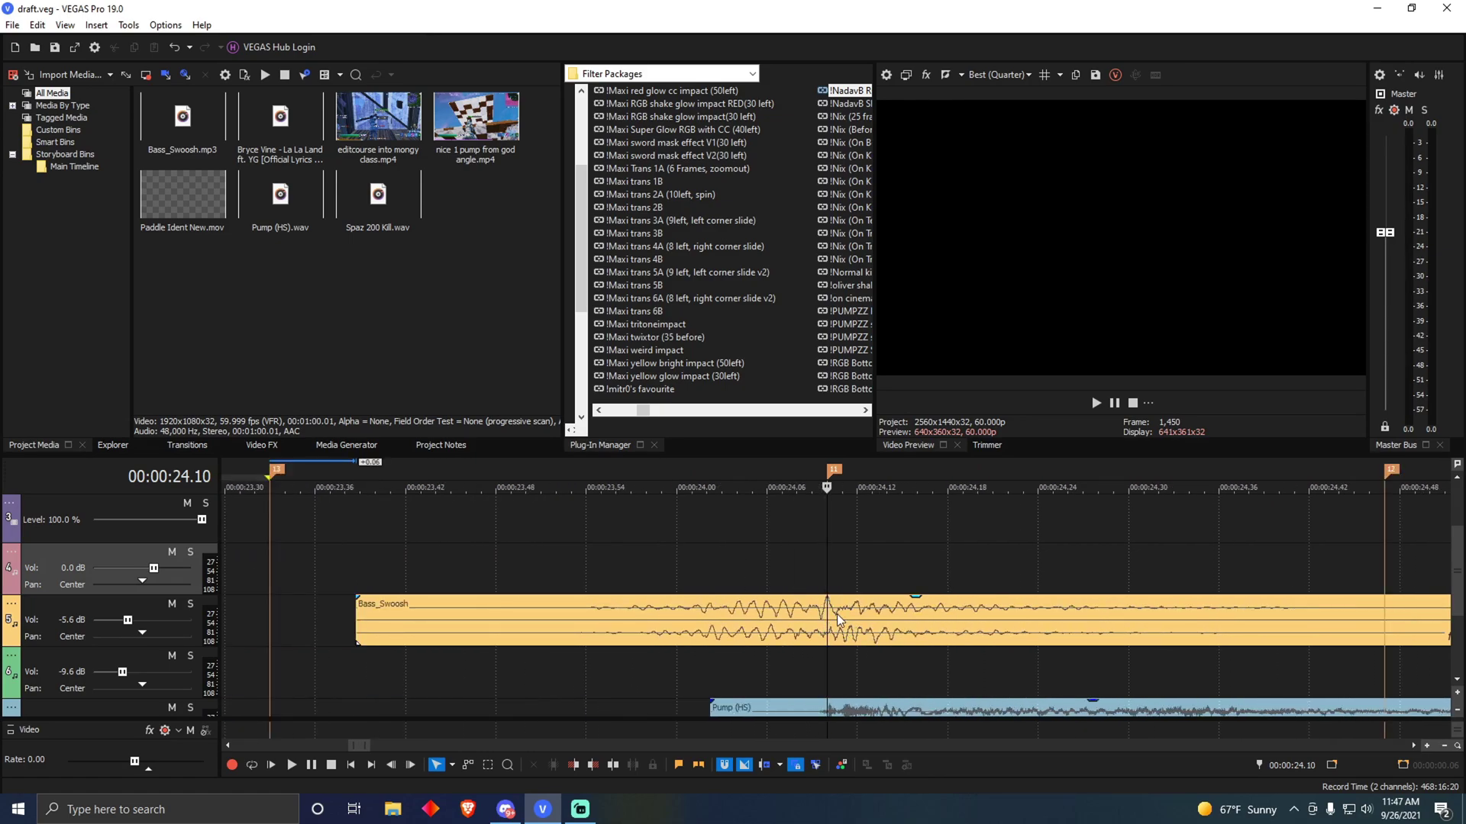
scroll(832, 571, down, 5)
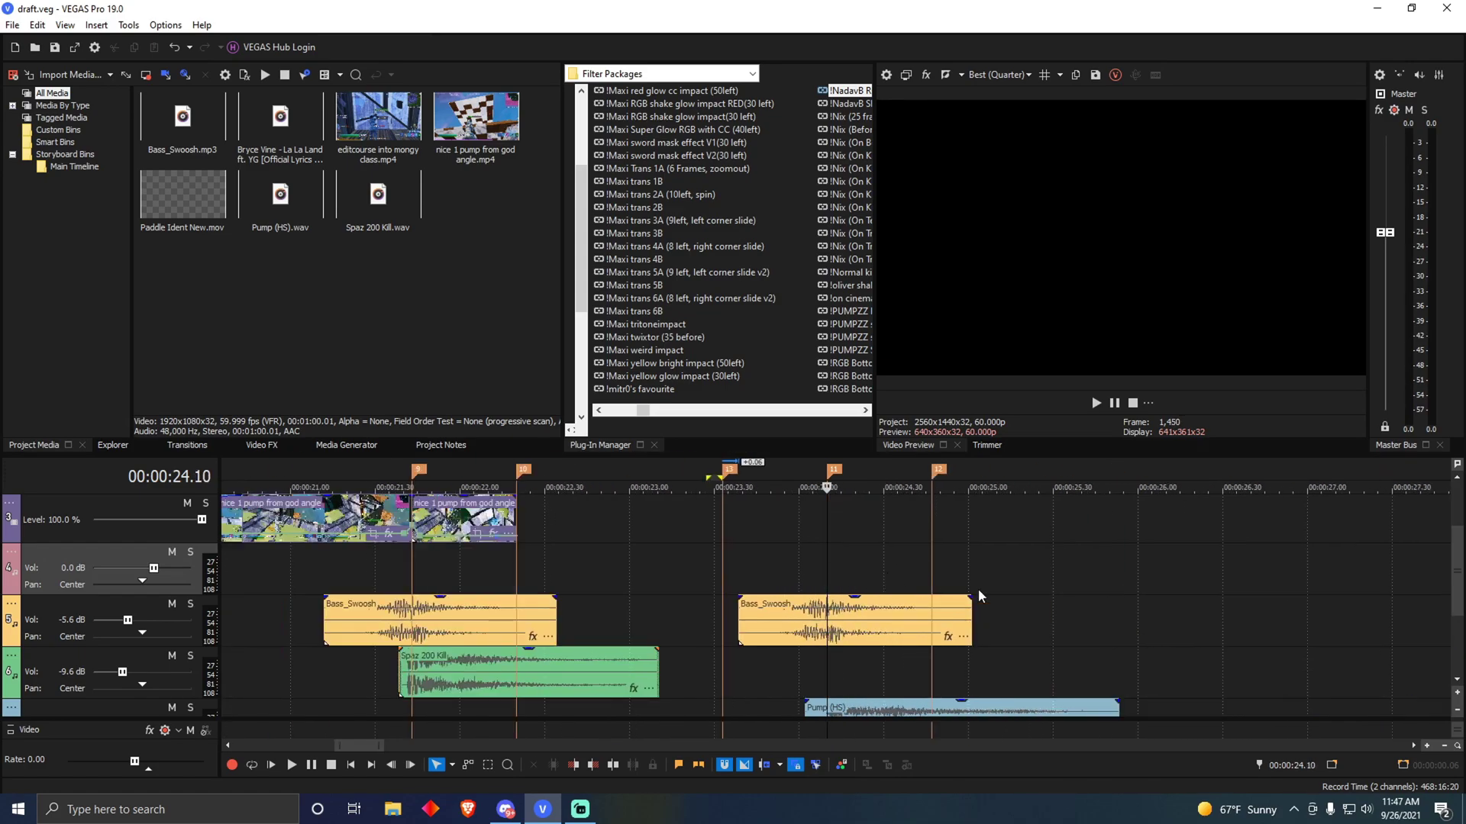
scroll(1460, 590, up, 1)
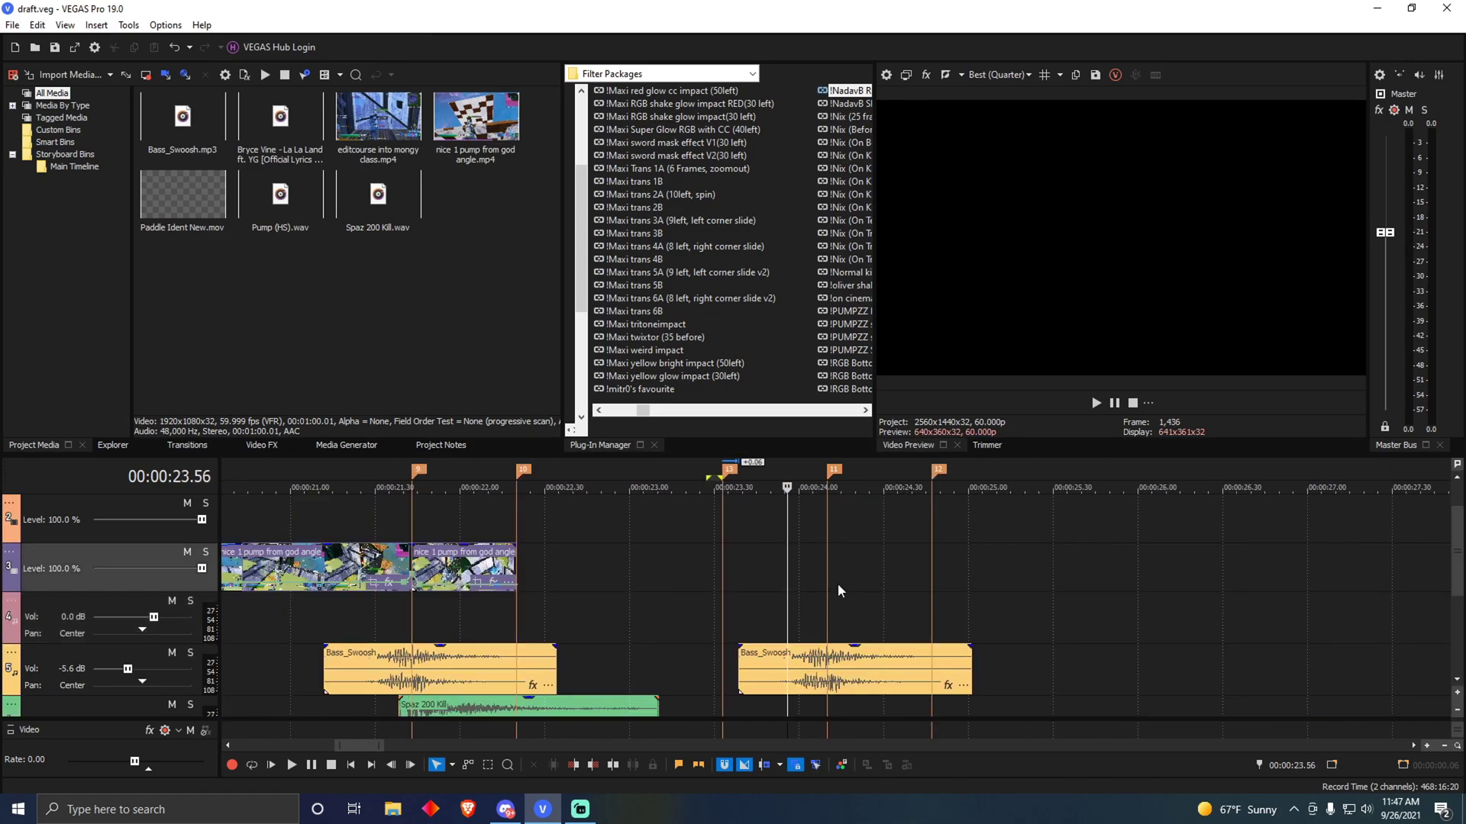
Step: Add the editcourse into mongy class.mp4 clip to the gameplay track near the 00:00:24.10 marker and save the project
drag(378, 123, 801, 566)
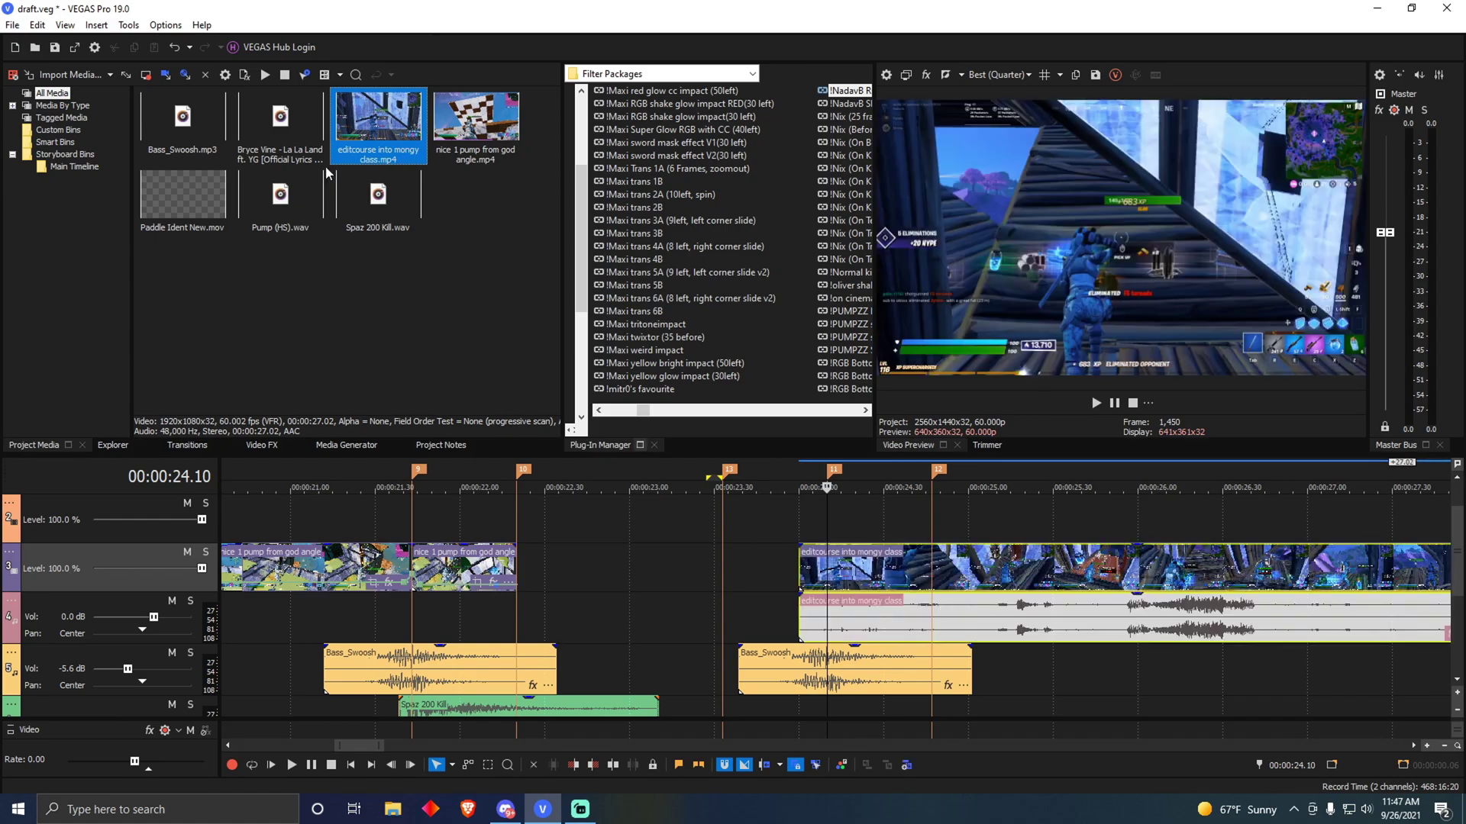
scroll(1021, 622, down, 5)
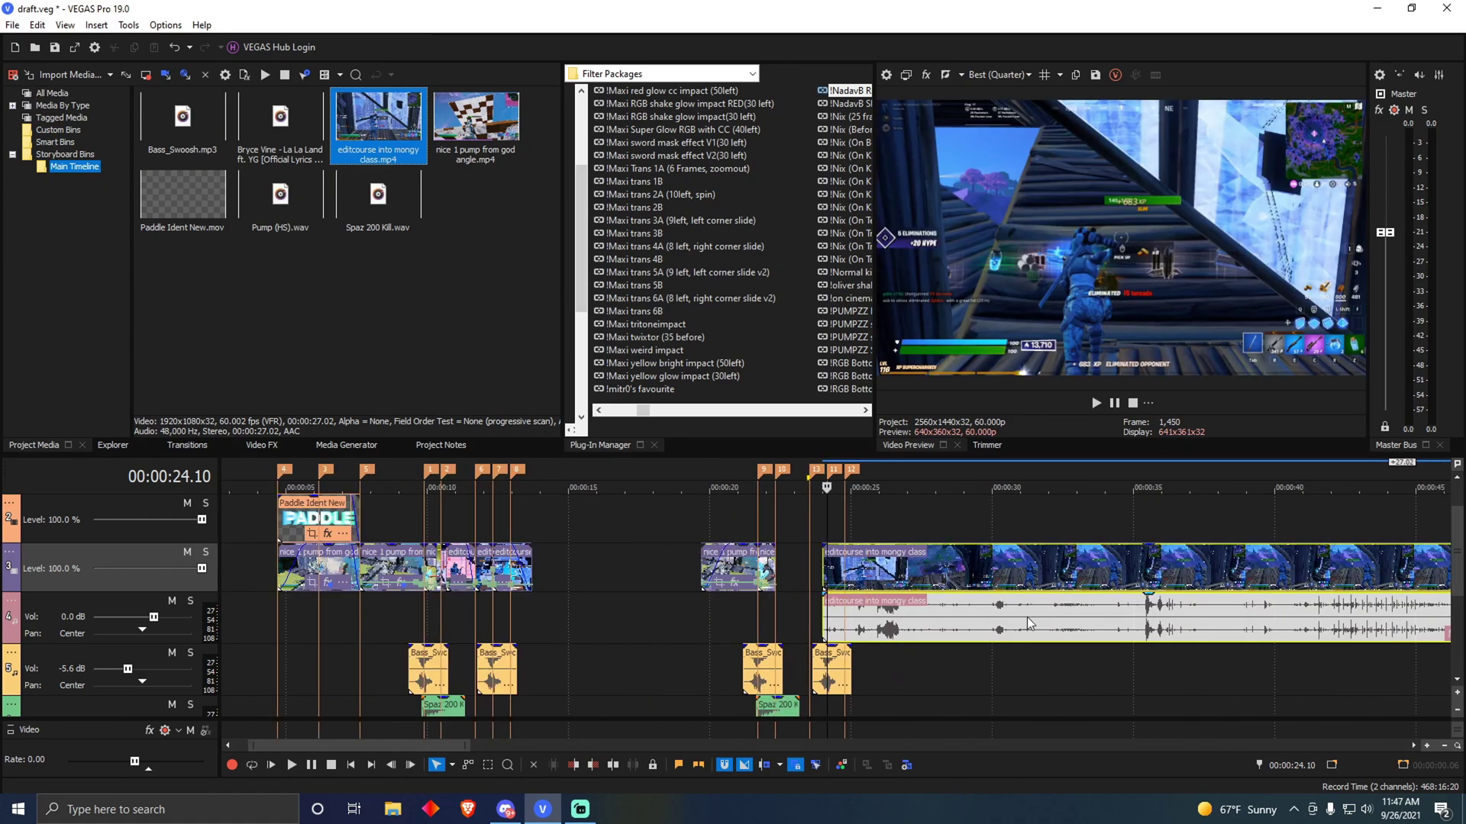
key(ctrl+s)
Step: Split the editcourse clip at the shotgun shot, 00:00:49.57, and delete the footage before it
scroll(935, 601, down, 3)
click(704, 565)
scroll(932, 602, up, 6)
drag(822, 580, 1182, 576)
scroll(1008, 648, up, 5)
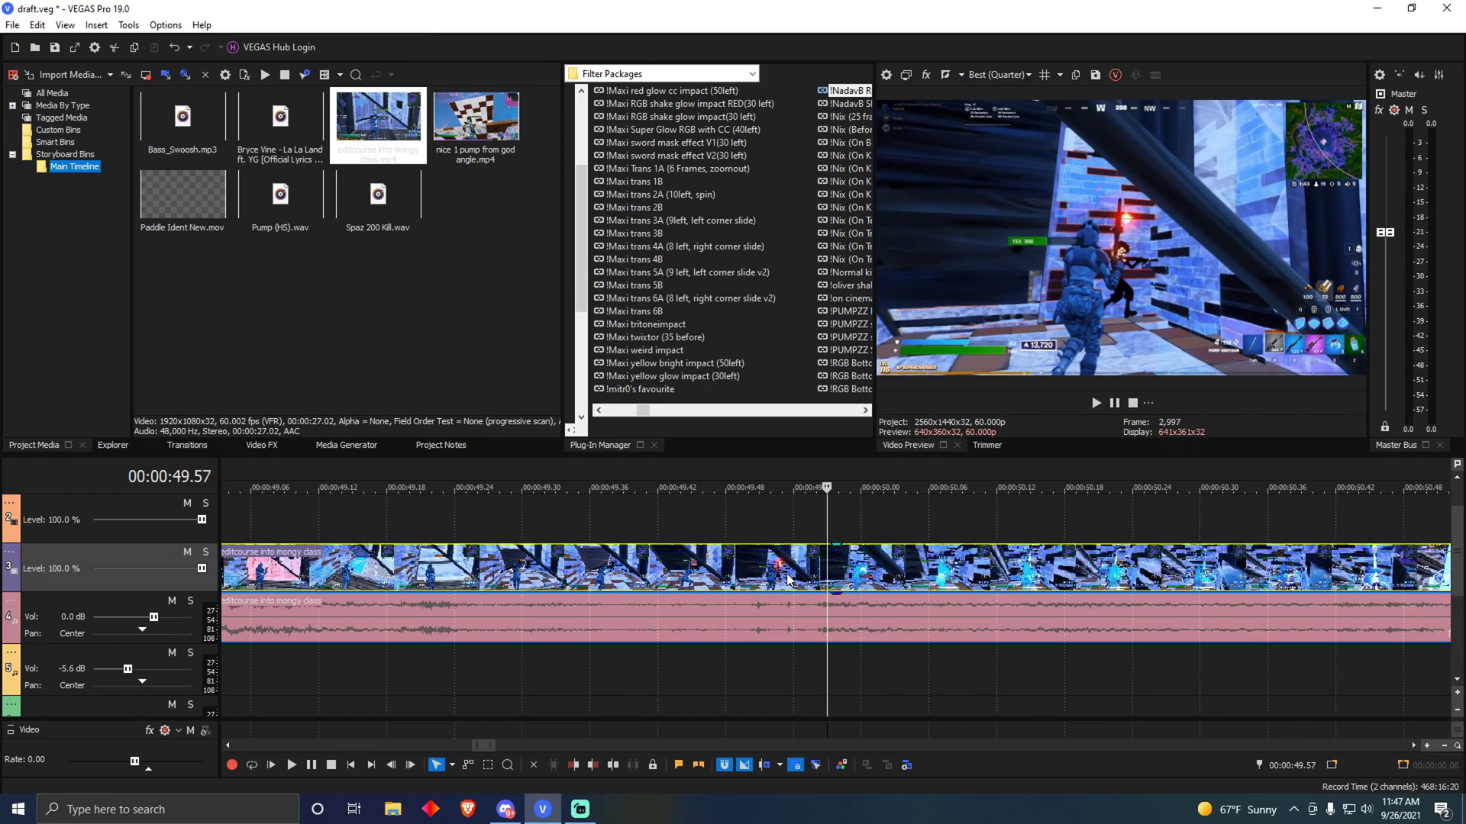
click(749, 575)
key(Delete)
Step: Move the remaining editcourse clip so that it starts at the 00:00:24.10 marker
scroll(748, 574, down, 8)
drag(837, 566, 303, 587)
scroll(298, 569, up, 5)
drag(890, 580, 748, 580)
Step: Cut the editcourse clip at the 00:00:24.47 marker, removing the rest, and delete its audio event
key(s)
key(Delete)
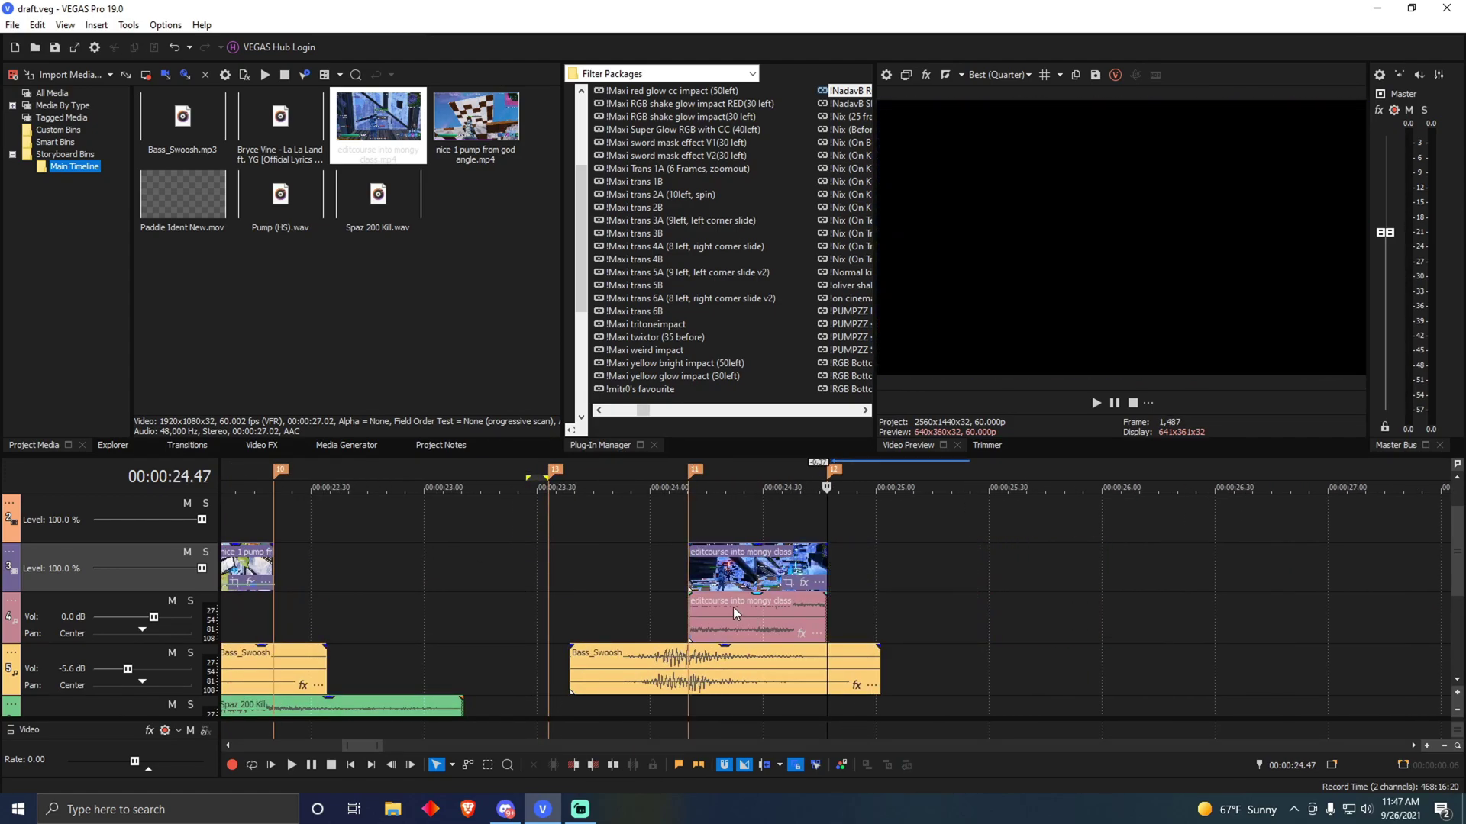
click(731, 607)
key(Delete)
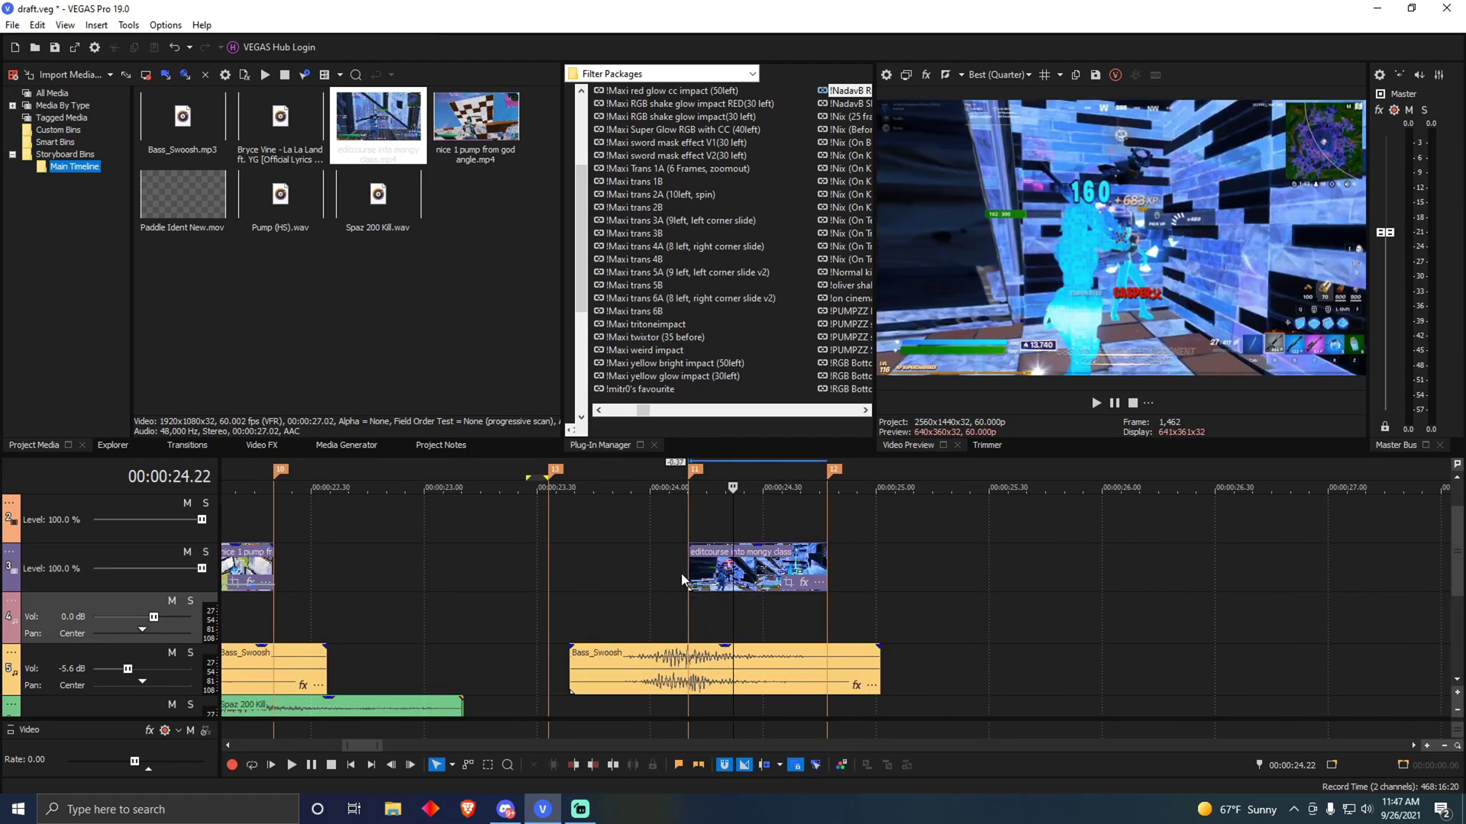
Step: Extend the start of the editcourse clip back to the end of the previous gameplay clip, at the 00:00:22.20 marker
drag(689, 572, 279, 613)
scroll(711, 630, down, 5)
scroll(847, 609, up, 5)
scroll(1023, 604, down, 2)
Step: Insert a velocity envelope on the editcourse clip
click(1032, 605)
click(1135, 608)
scroll(1134, 607, up, 4)
right_click(929, 578)
mouse_move(1088, 636)
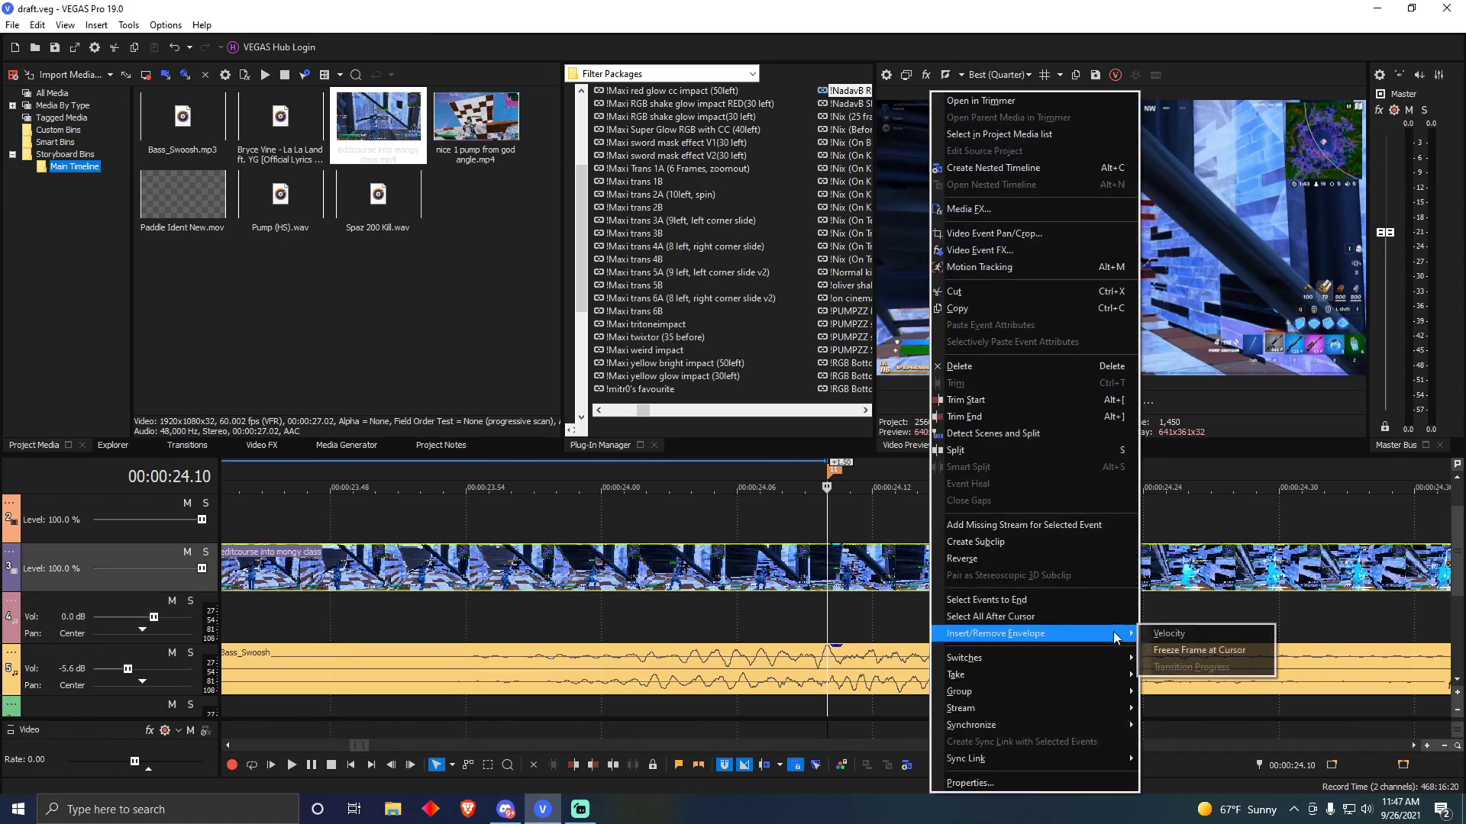
click(1172, 633)
Step: Add velocity points around the 00:00:24.10 marker and set the one at 00:00:24.13 to 50% forward velocity
drag(830, 587, 764, 588)
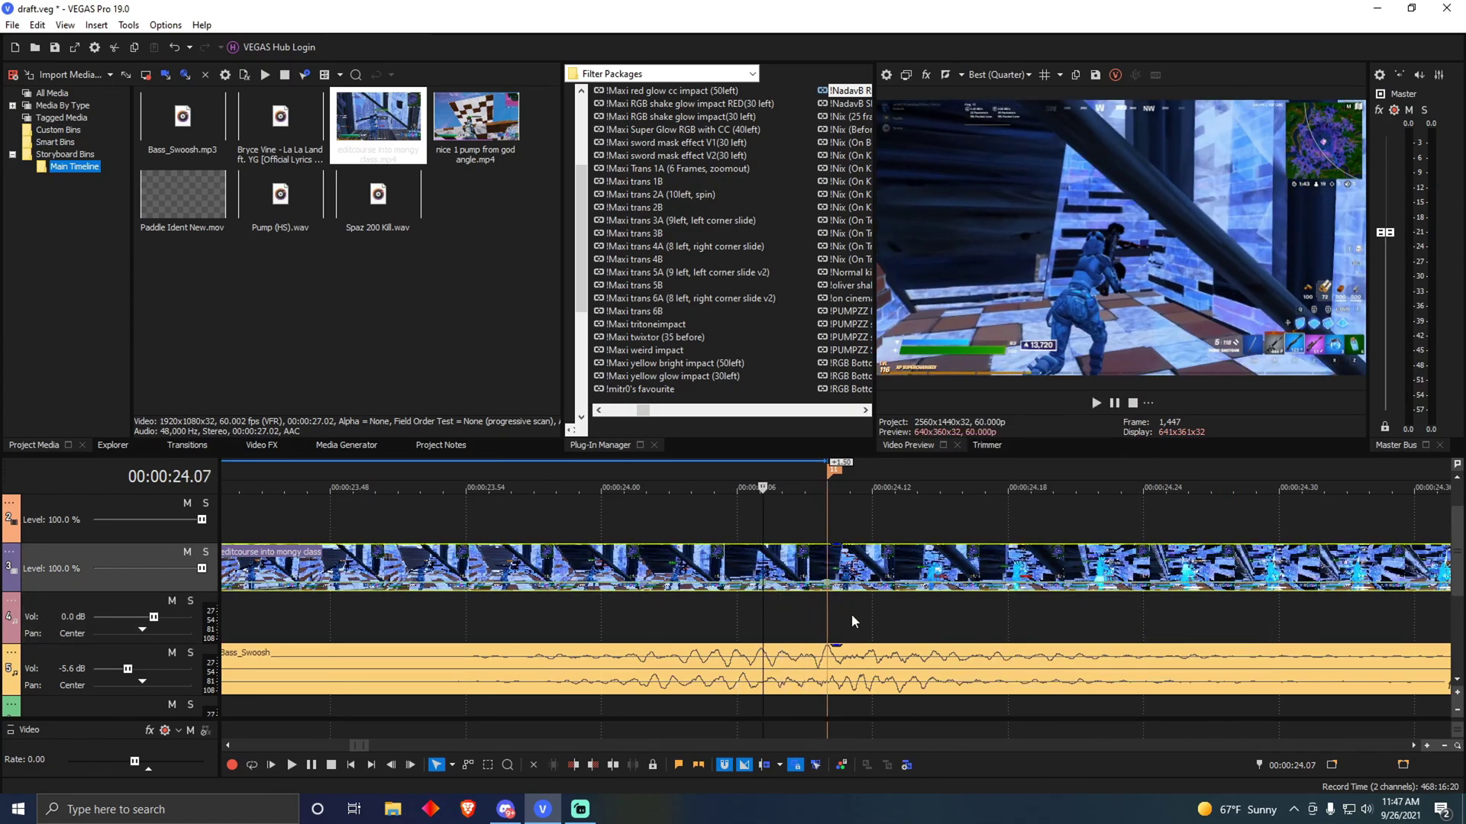
key(Right)
key(Right)
key(Right)
key(Right)
key(Right)
key(Right)
right_click(897, 592)
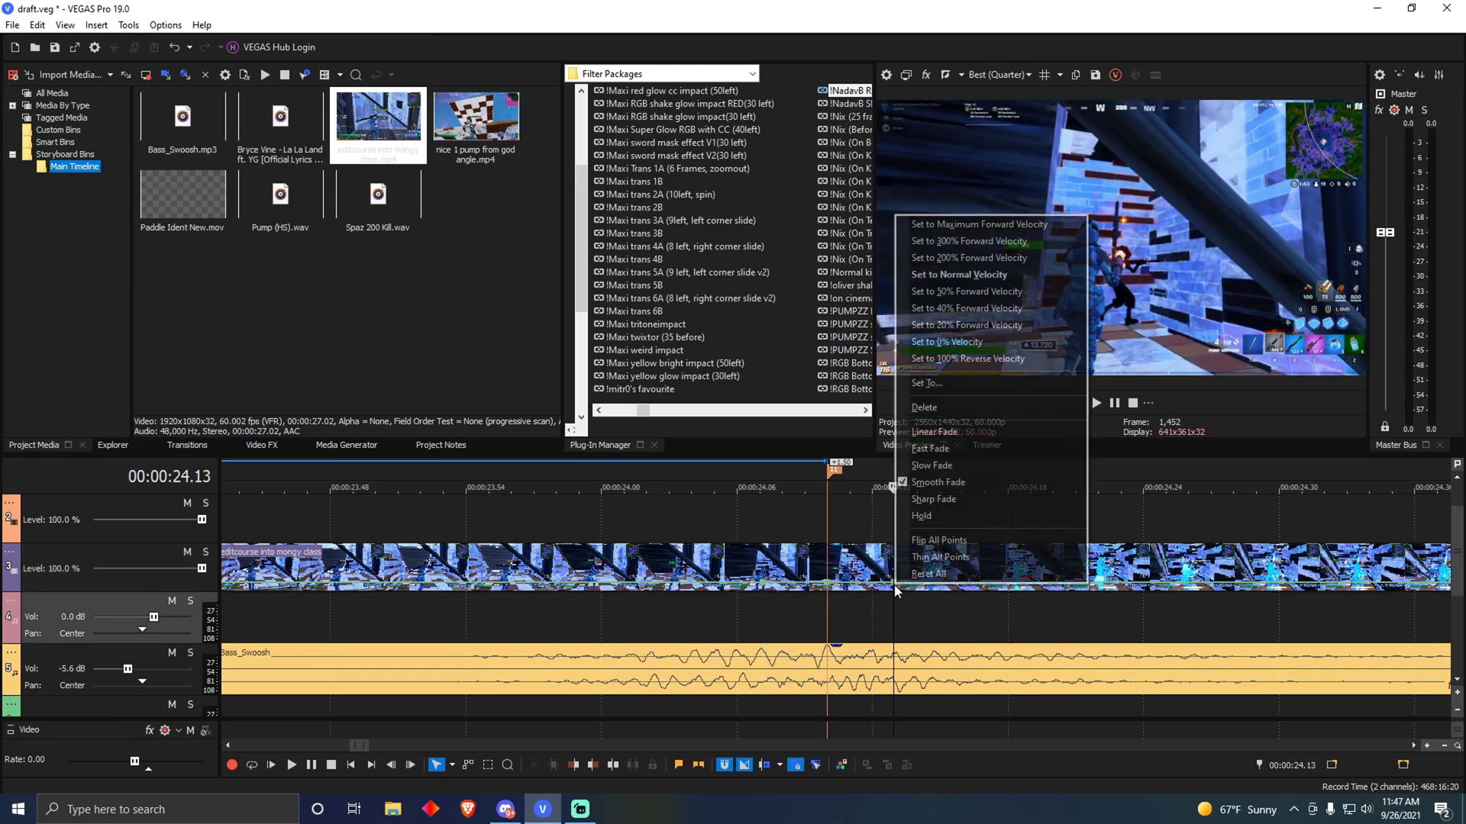
click(985, 291)
Step: Set the velocity point at the 00:00:24.10 marker to 300% forward and split the editcourse clip there
right_click(827, 587)
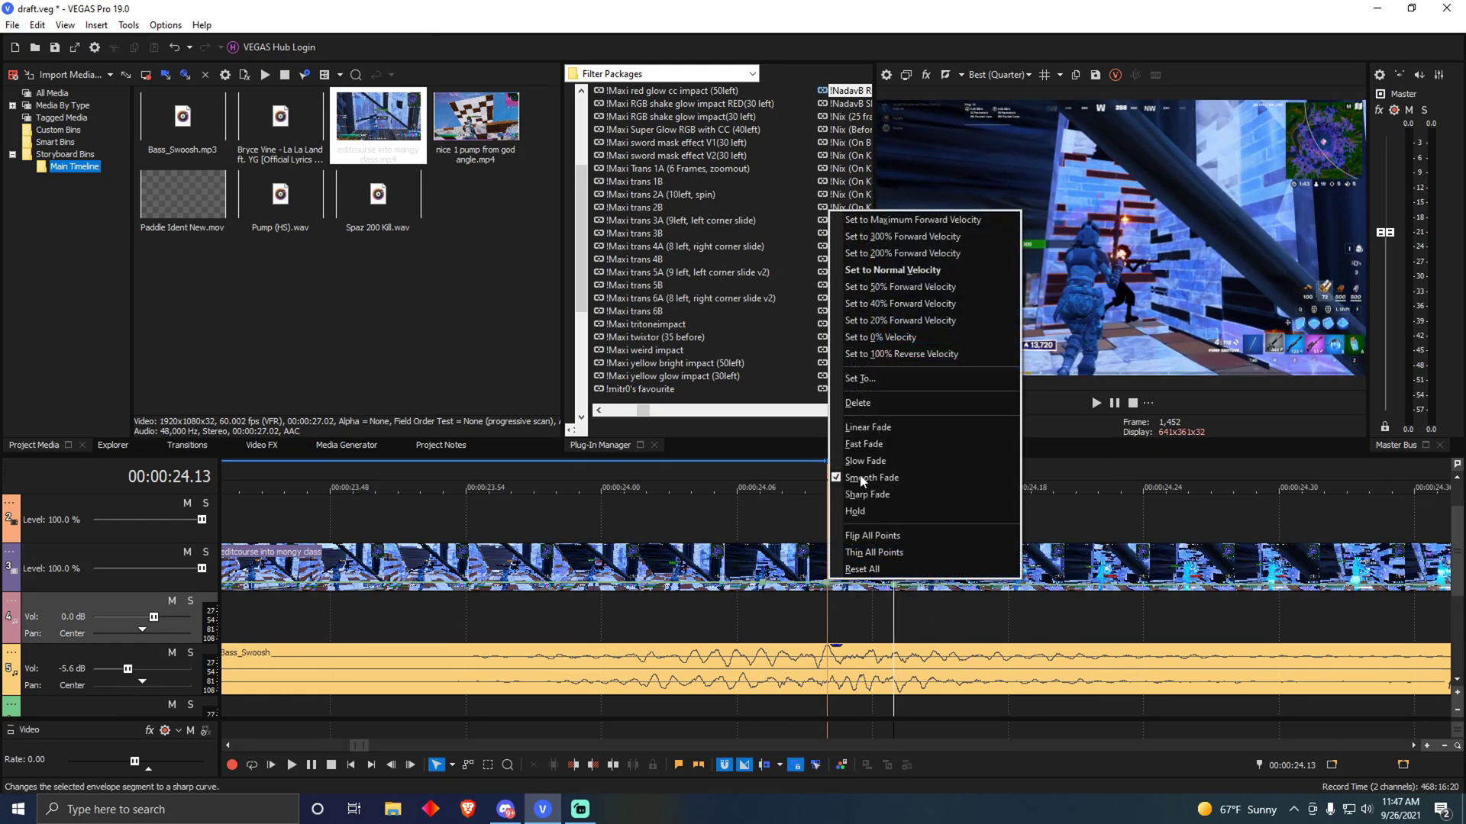
click(900, 236)
click(830, 590)
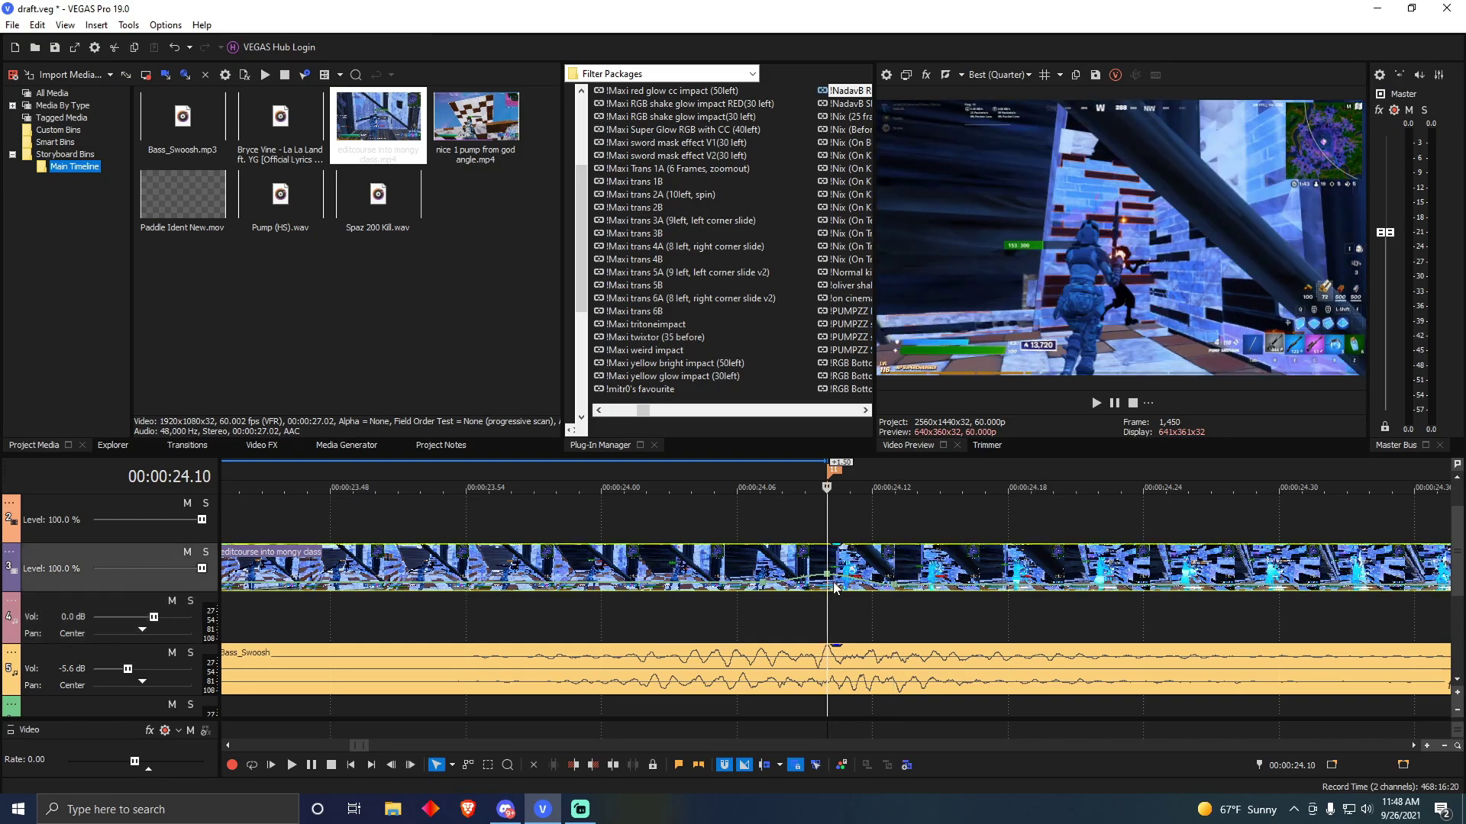
key(s)
Step: Apply the !NadavB RGB Shake effect package to the editcourse segment after the 00:00:24.10 marker and save the project
drag(968, 579, 968, 580)
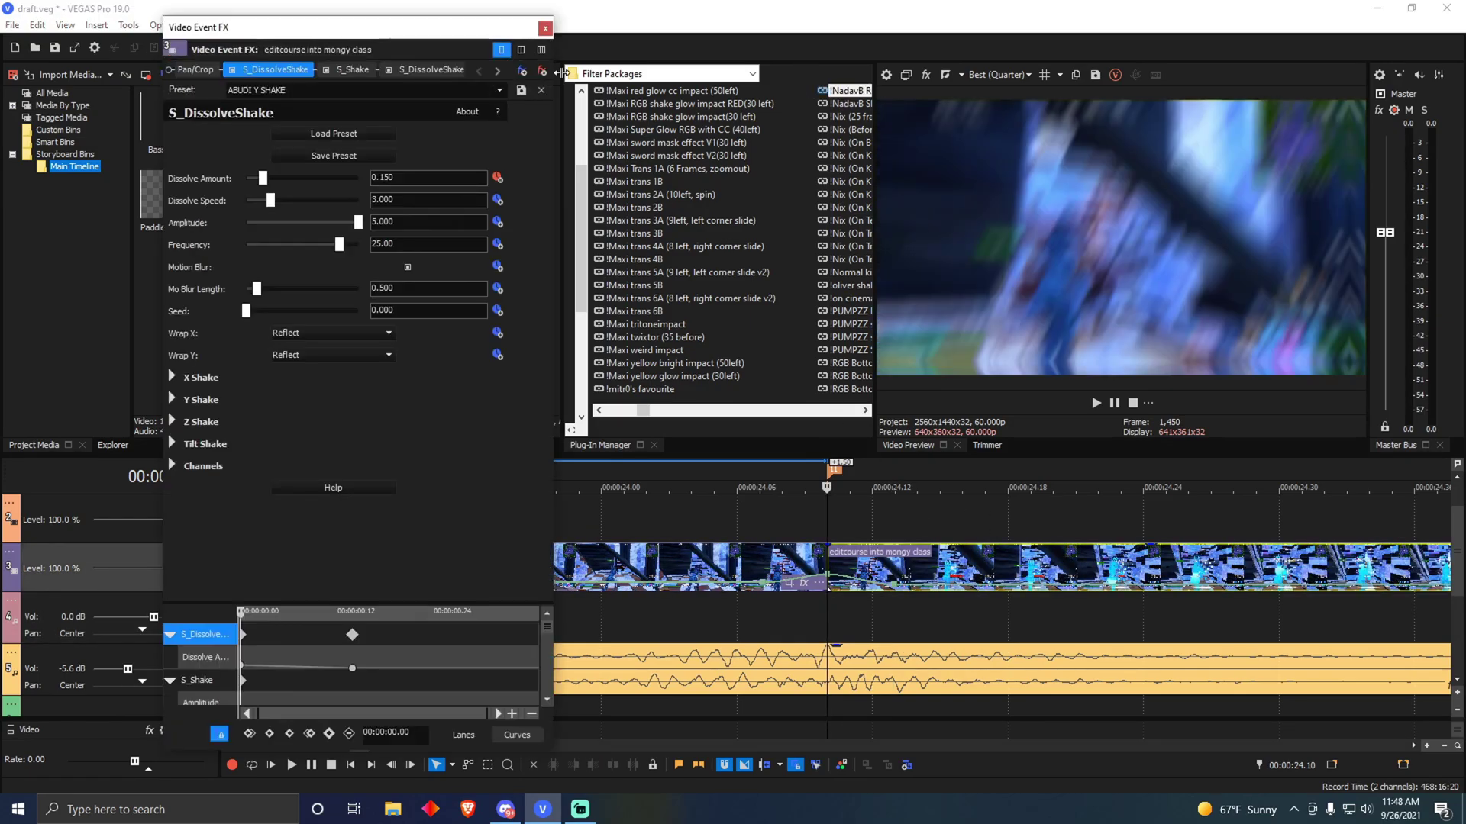
click(547, 29)
scroll(733, 611, down, 6)
key(ctrl+s)
Step: Add a velocity point on the editcourse clip at the 00:00:23.33 marker and adjust the speed there
click(712, 619)
scroll(782, 617, up, 3)
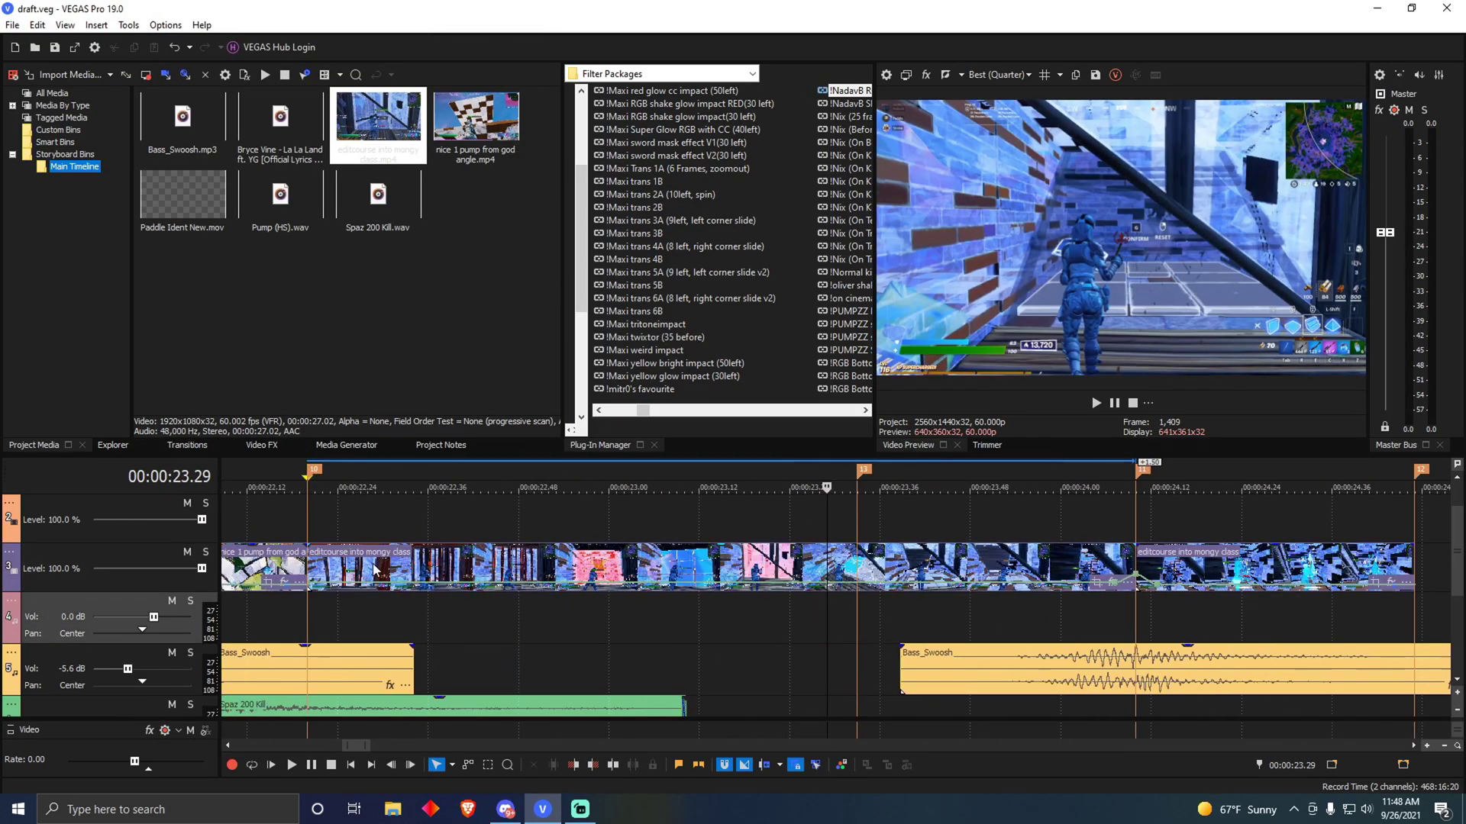
drag(310, 603, 858, 609)
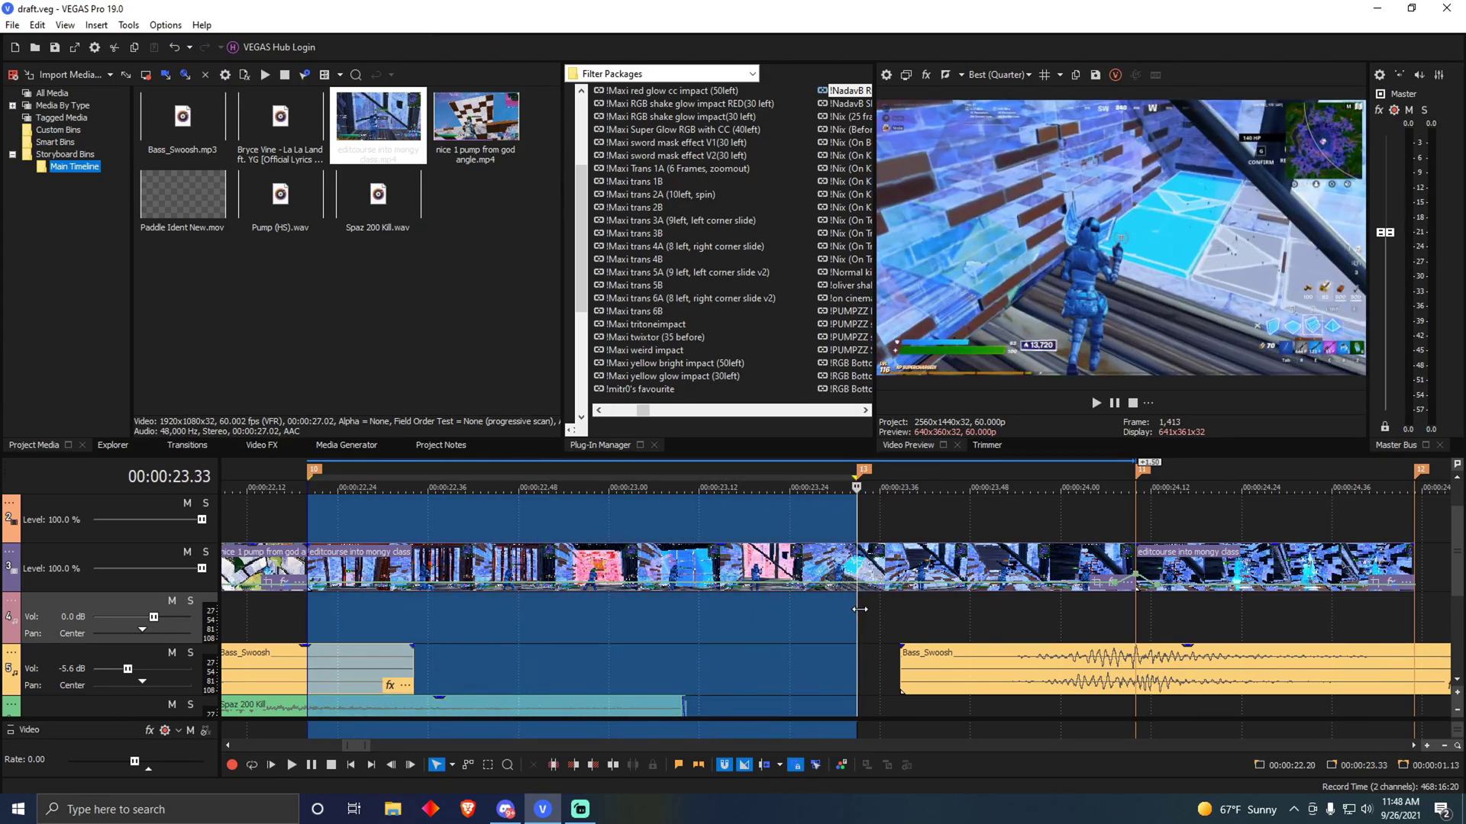
click(858, 608)
scroll(816, 592, up, 3)
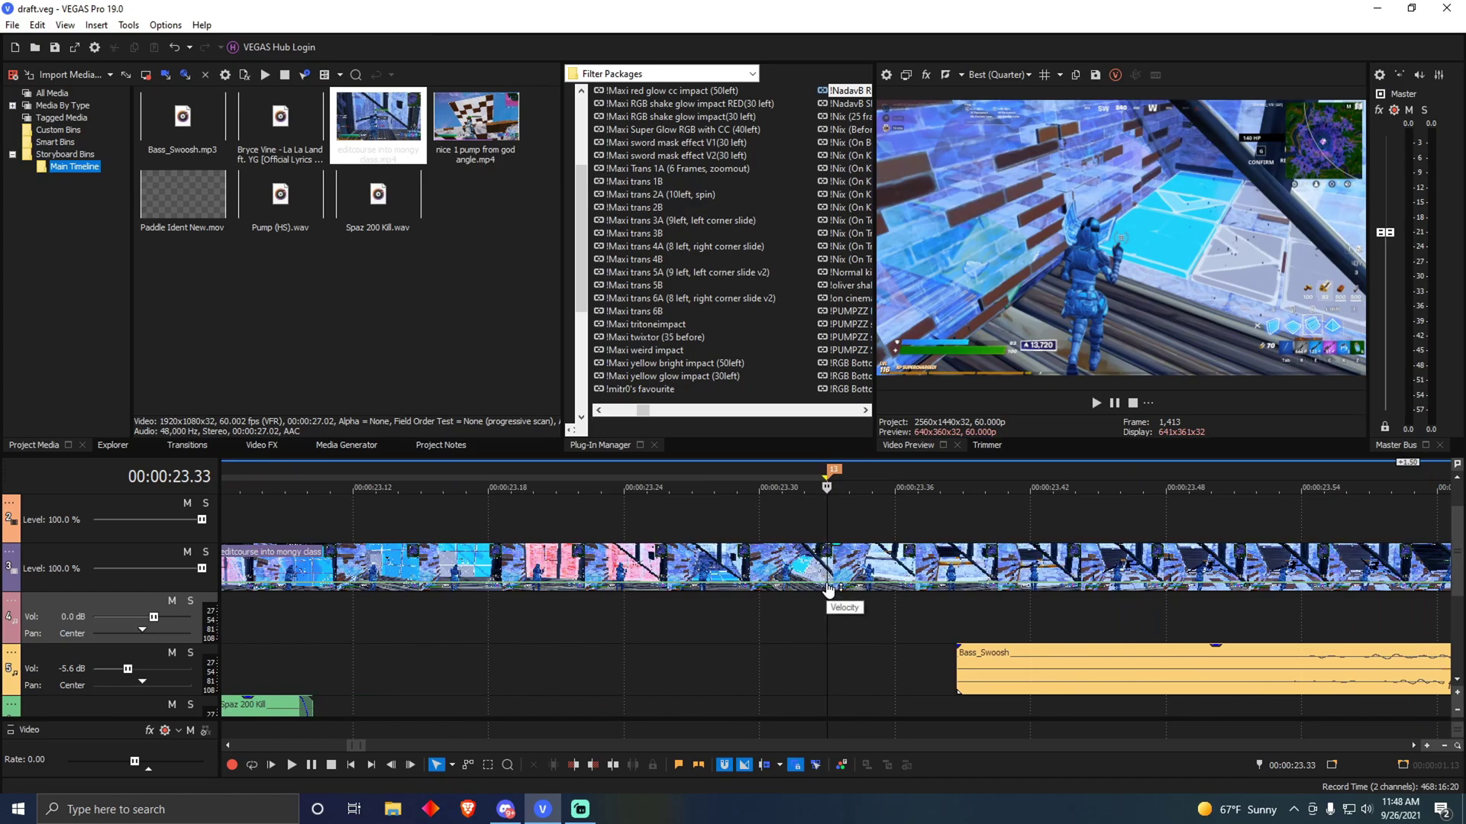
click(826, 586)
drag(815, 591, 824, 596)
Step: Adjust the editcourse clip's velocity envelope between 00:00:23.30 and the 00:00:23.33 marker
click(756, 626)
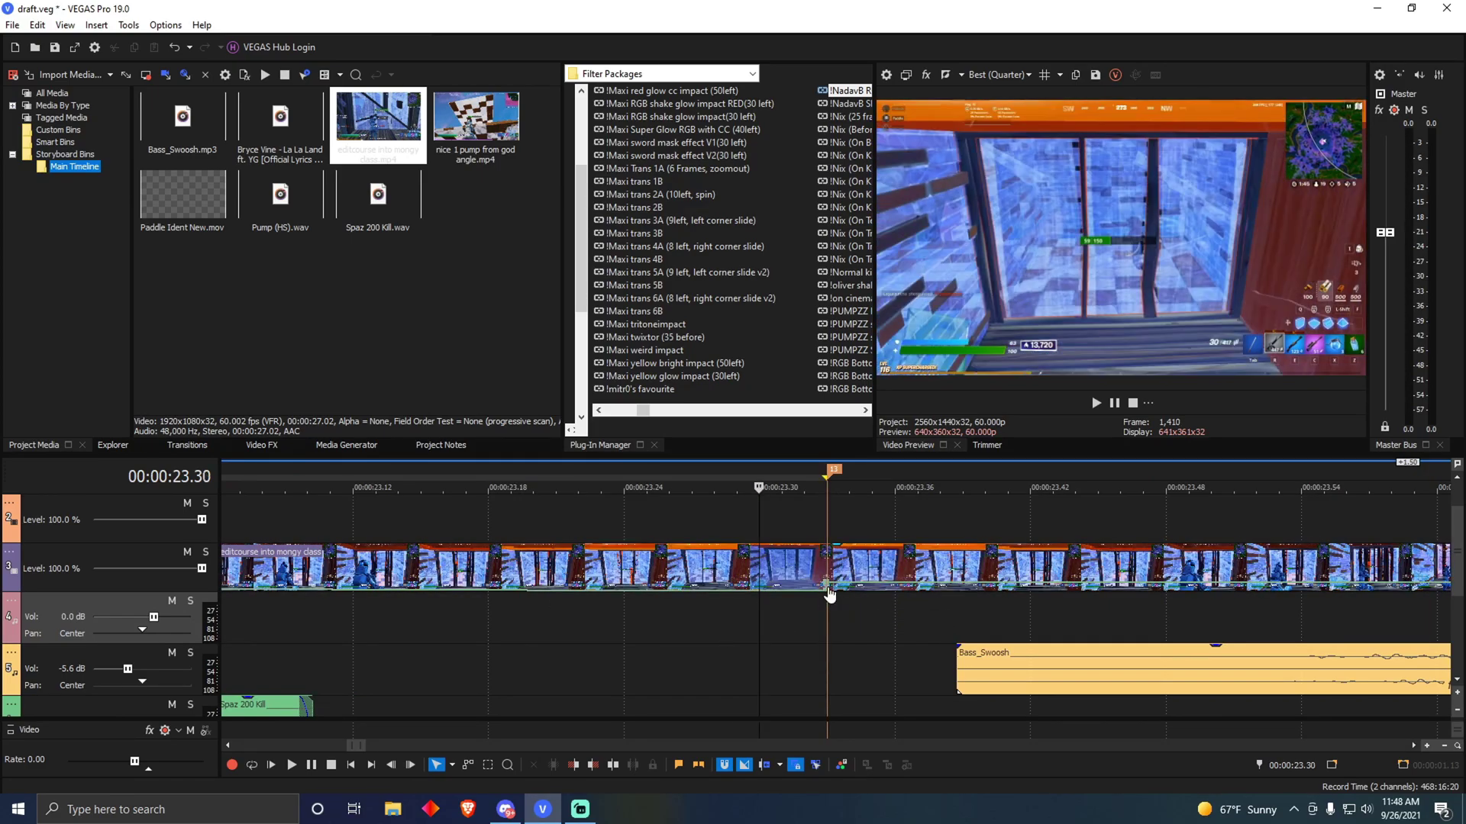
click(827, 507)
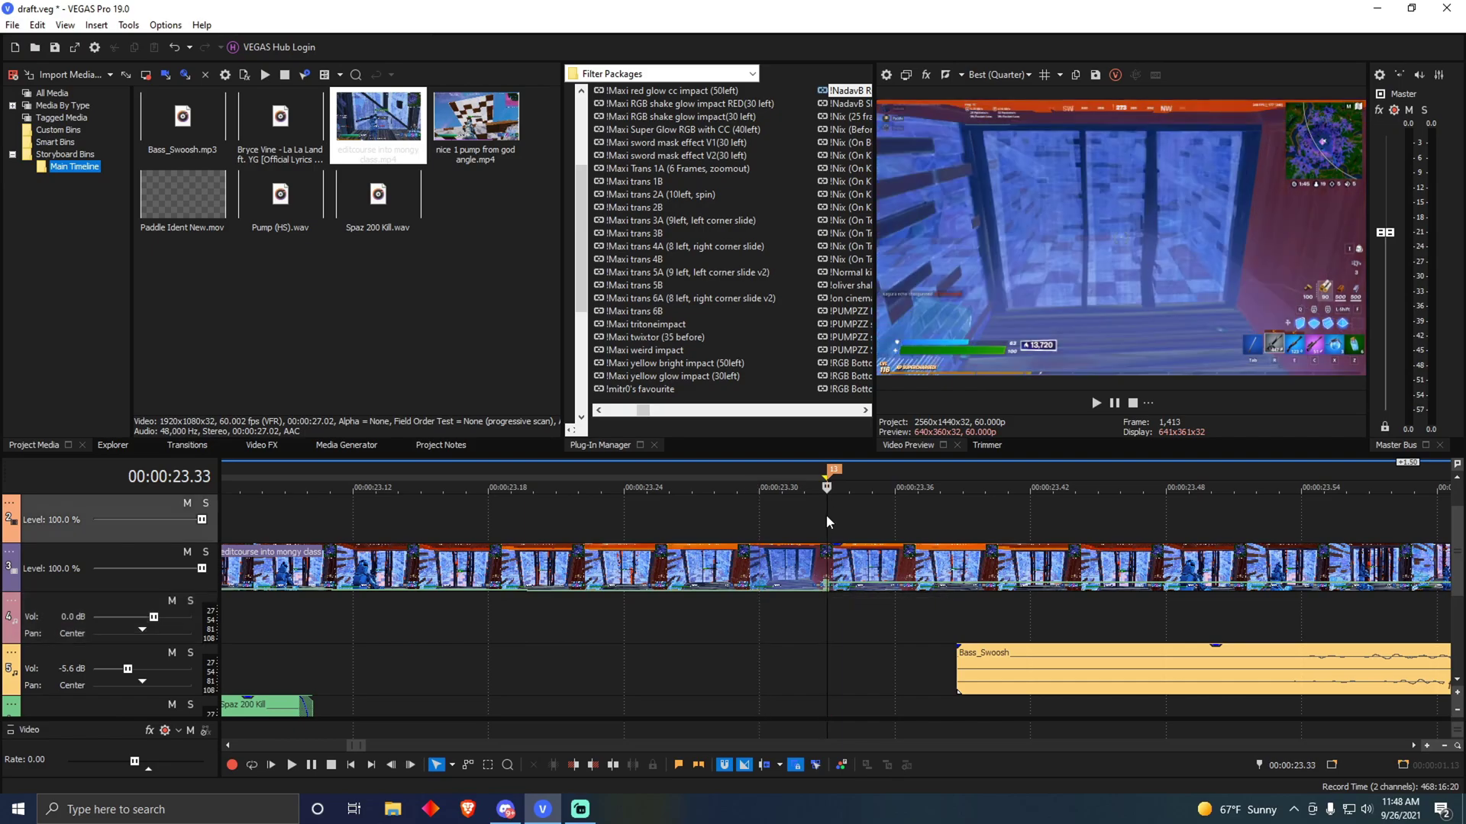
drag(825, 516, 666, 507)
click(758, 526)
drag(797, 591, 771, 582)
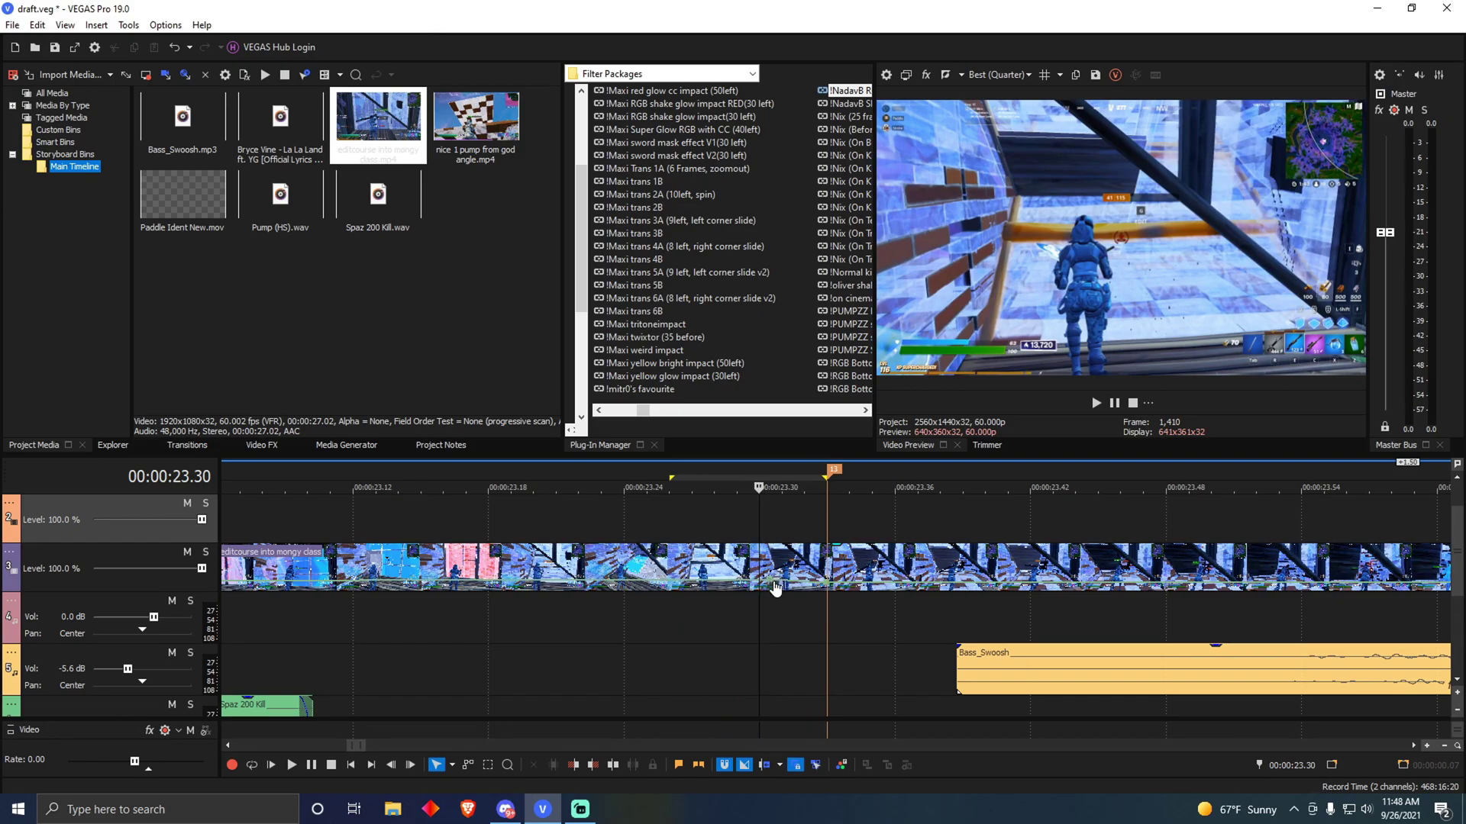
drag(827, 609, 1019, 630)
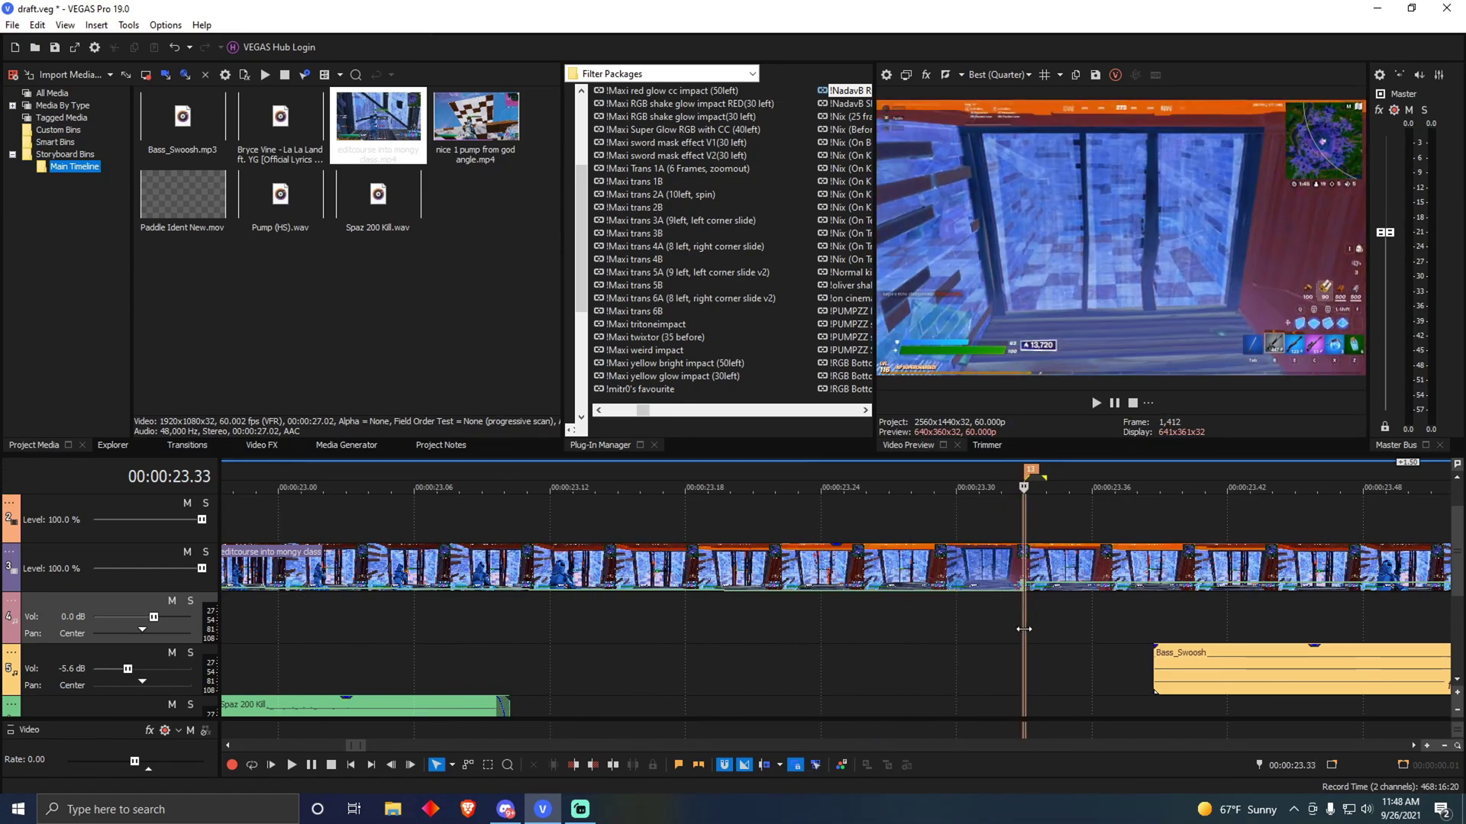
scroll(1020, 629, down, 1)
scroll(820, 615, up, 1)
right_click(828, 594)
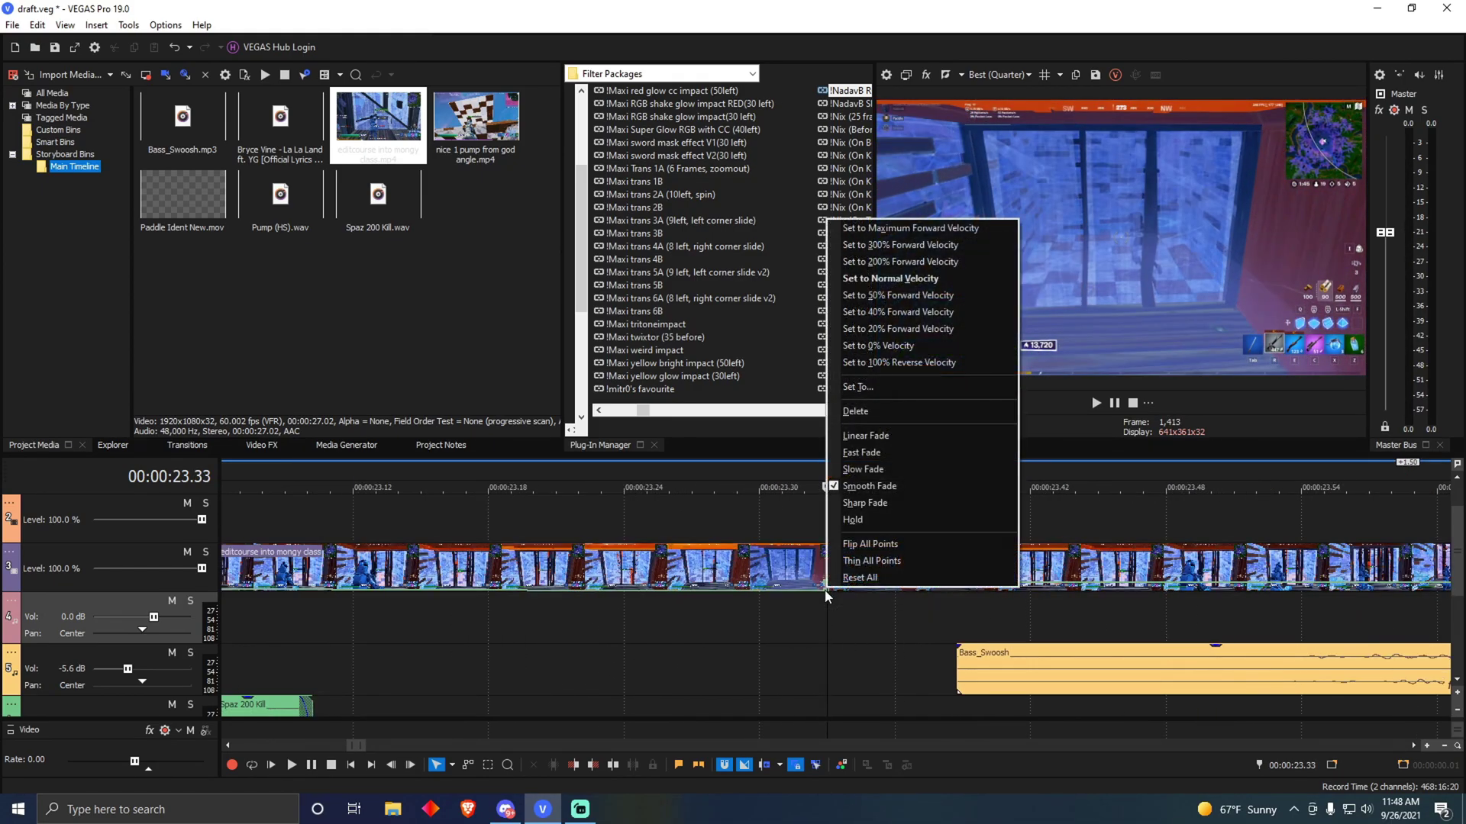
key(Escape)
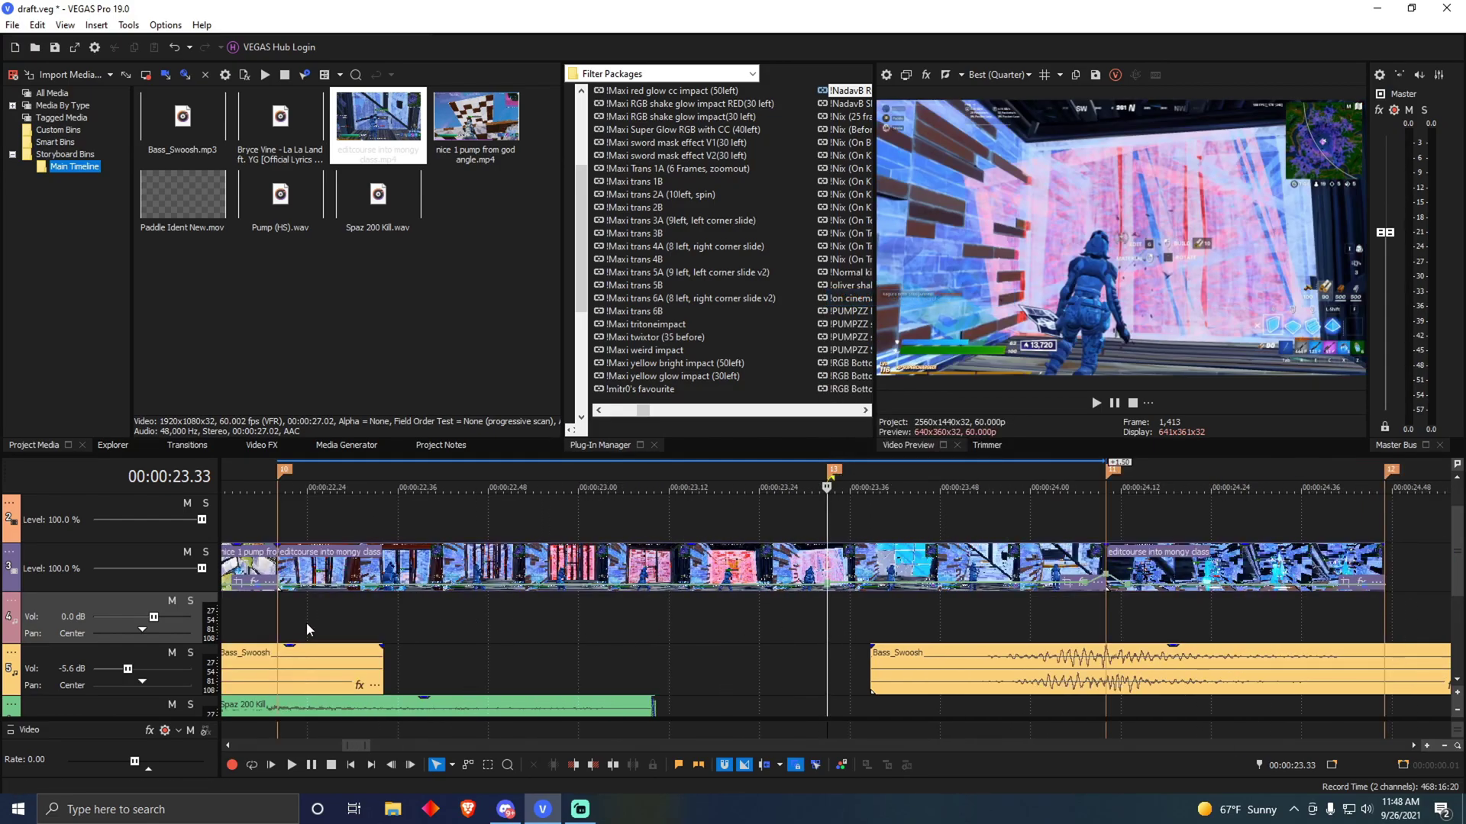
Step: Change the velocity point at the start of the editcourse clip, at the 00:00:22.21 marker
click(284, 607)
right_click(282, 586)
click(387, 292)
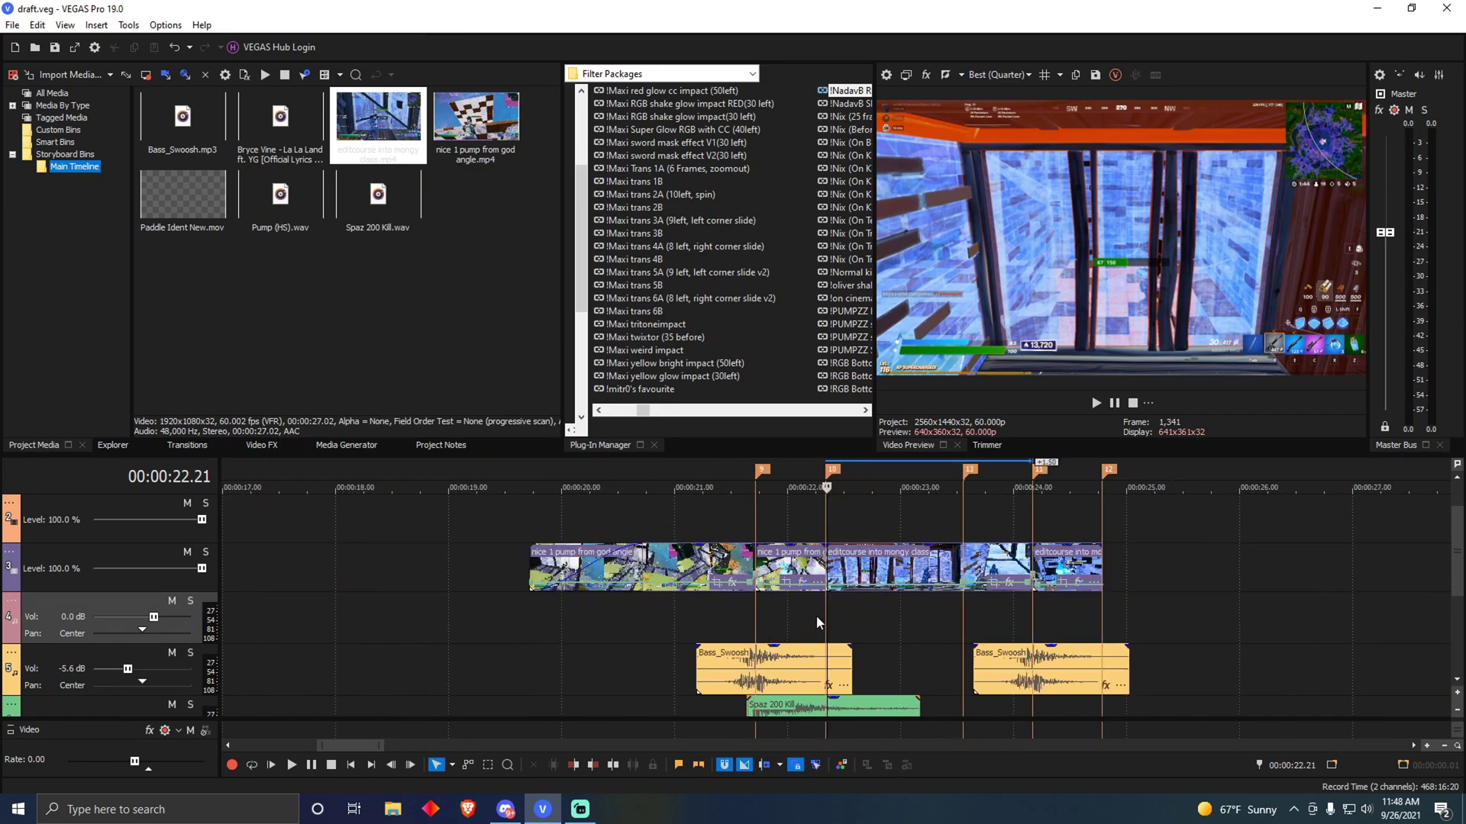
Step: Review the editcourse clip from the 00:00:22.21 marker through the shake segment after the 00:00:24.10 marker
mouse_move(817, 615)
mouse_down()
mouse_move(943, 590)
mouse_move(987, 599)
mouse_up()
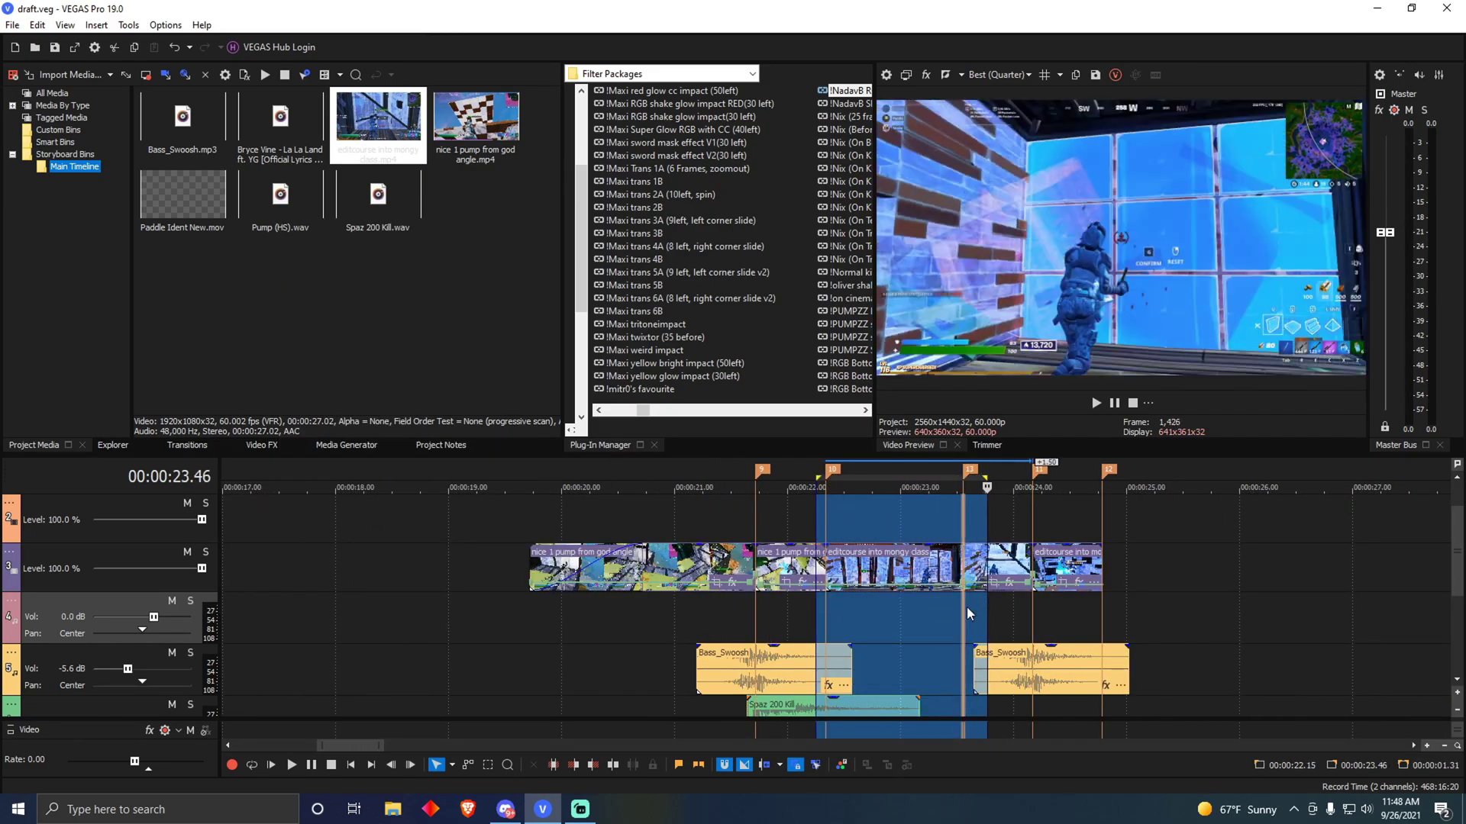
click(965, 608)
scroll(773, 614, up, 3)
drag(826, 613, 585, 613)
click(951, 613)
click(1020, 612)
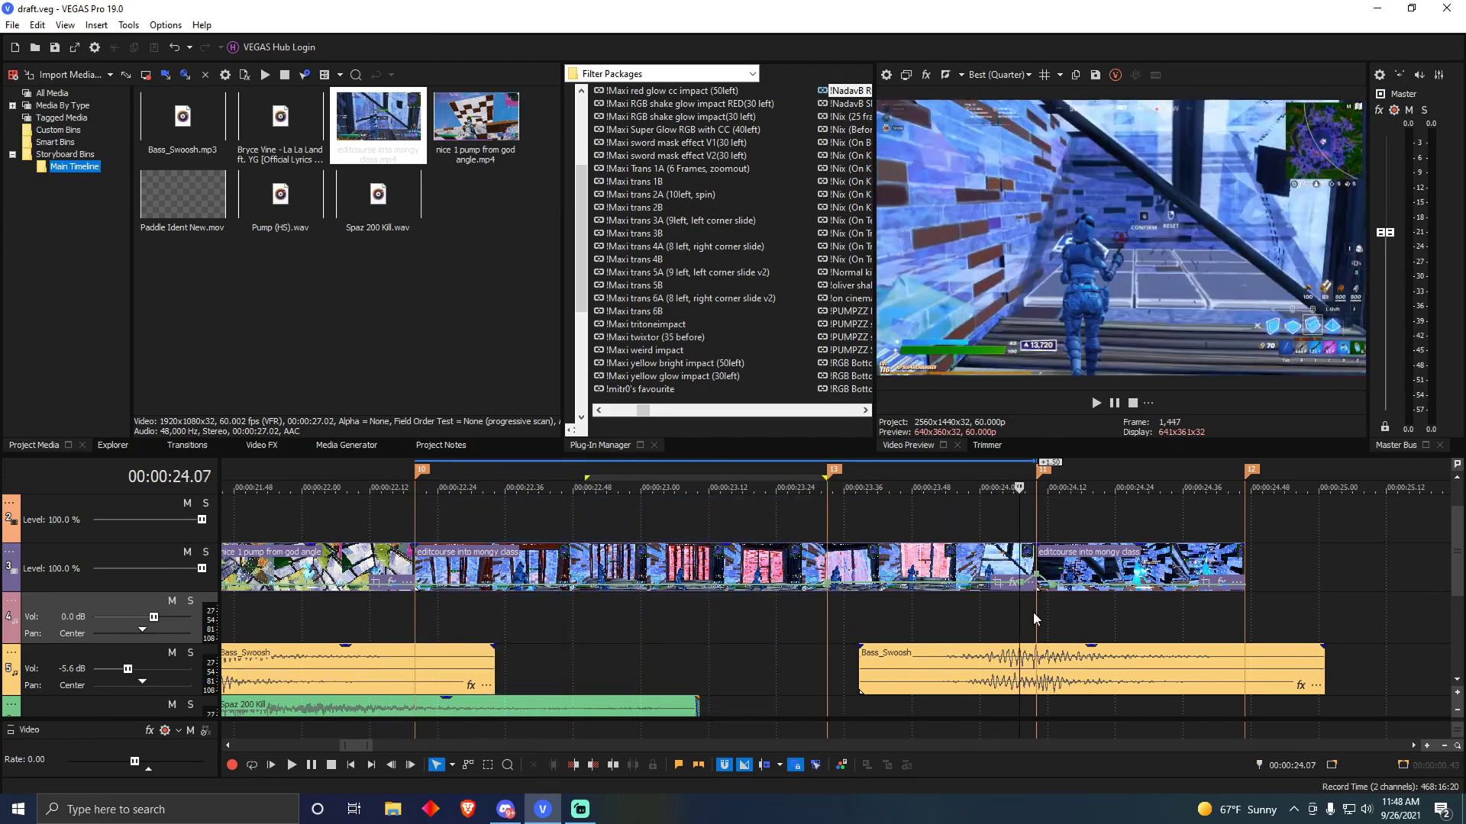
click(1033, 611)
scroll(933, 612, up, 2)
click(887, 574)
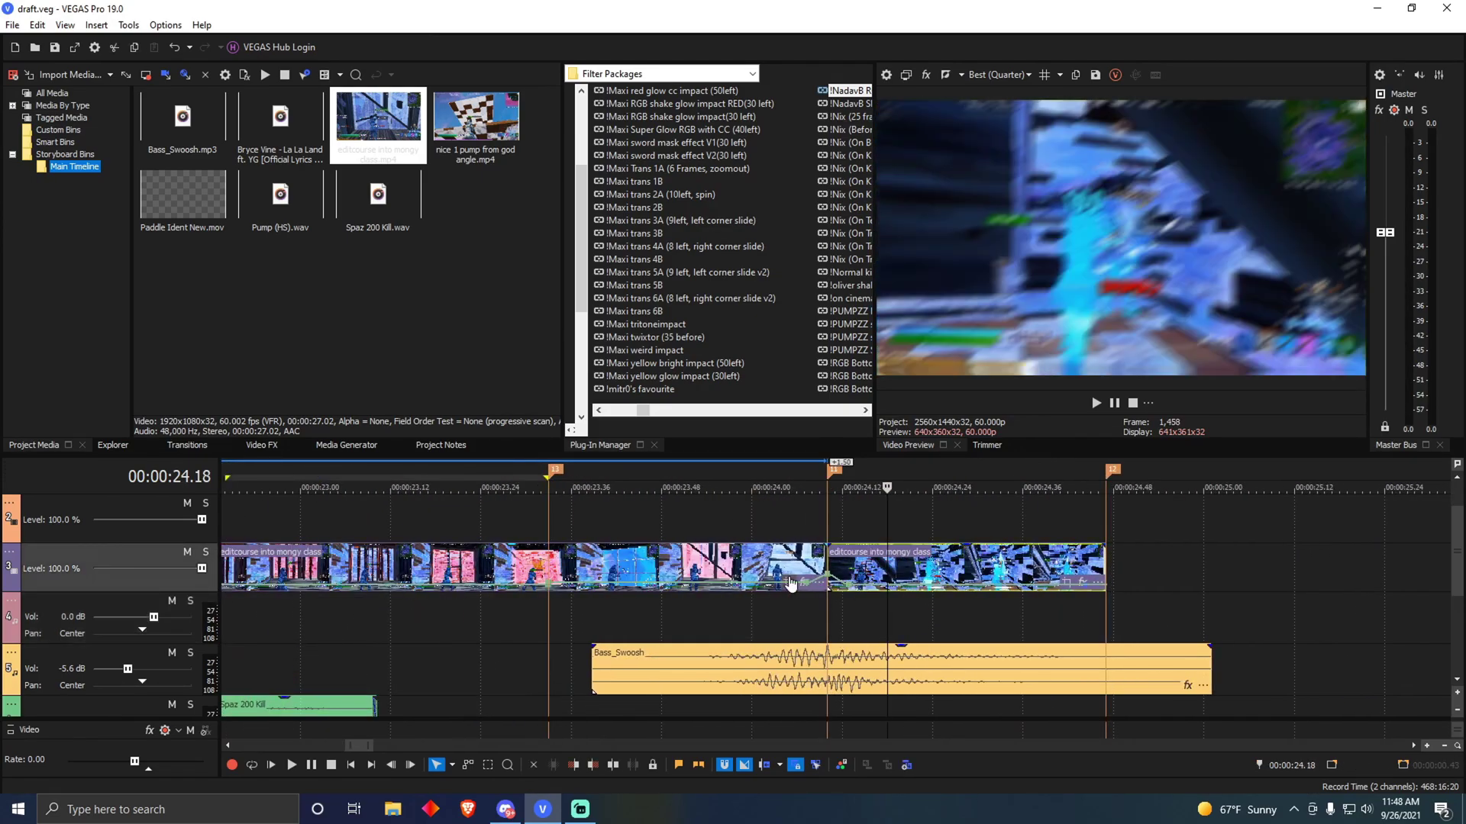
Step: Delete the editcourse segment after the 00:00:24.10 marker and extend the preceding segment to the 00:00:24.47 marker
click(837, 612)
scroll(837, 611, up, 2)
click(816, 617)
click(877, 563)
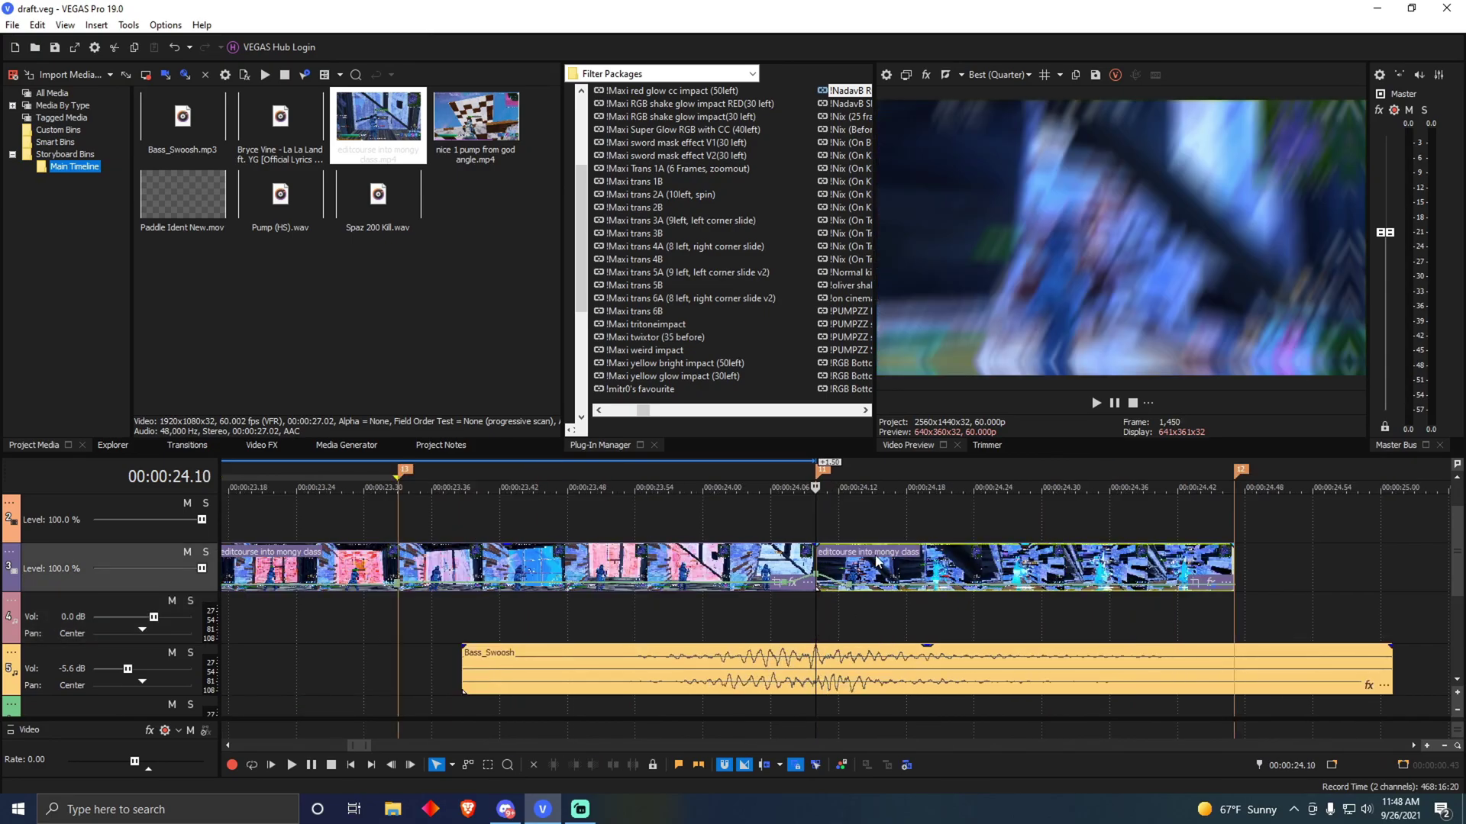
drag(876, 557, 911, 559)
key(Delete)
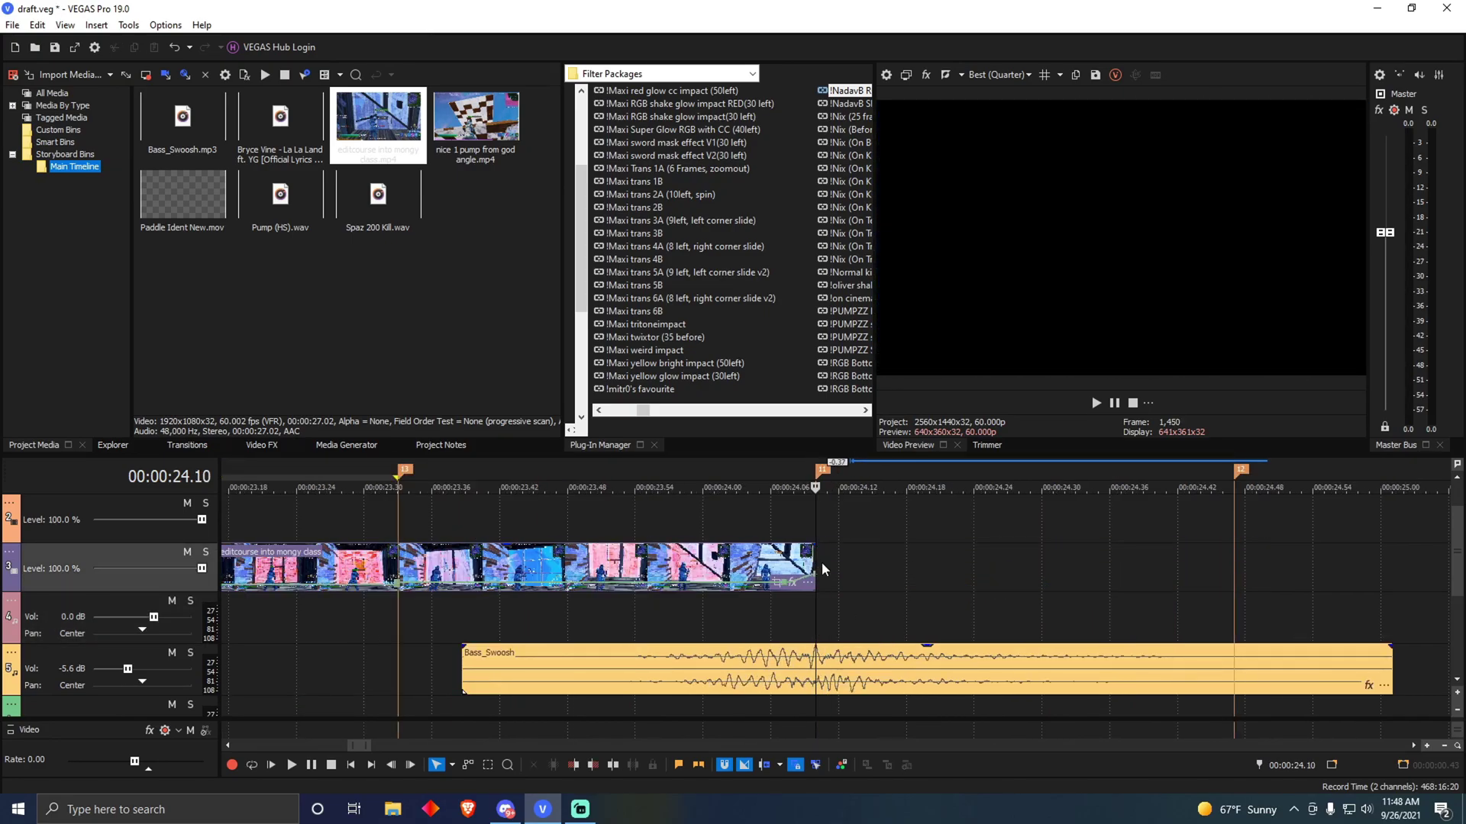
key(ctrl+z)
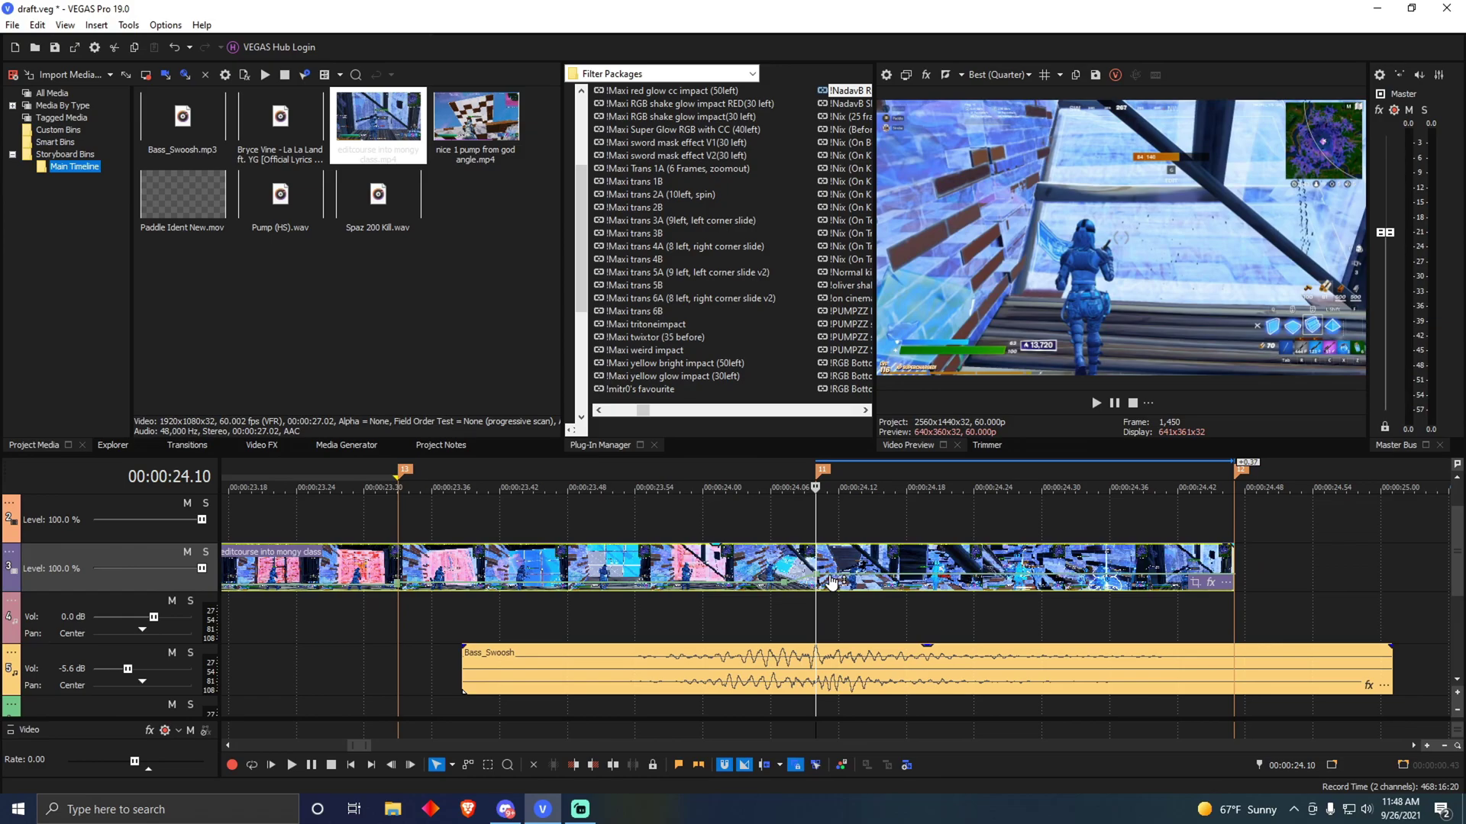
Step: Change the velocity of the editcourse clip at 00:00:24.13 and save the project
key(Right)
key(Right)
key(Right)
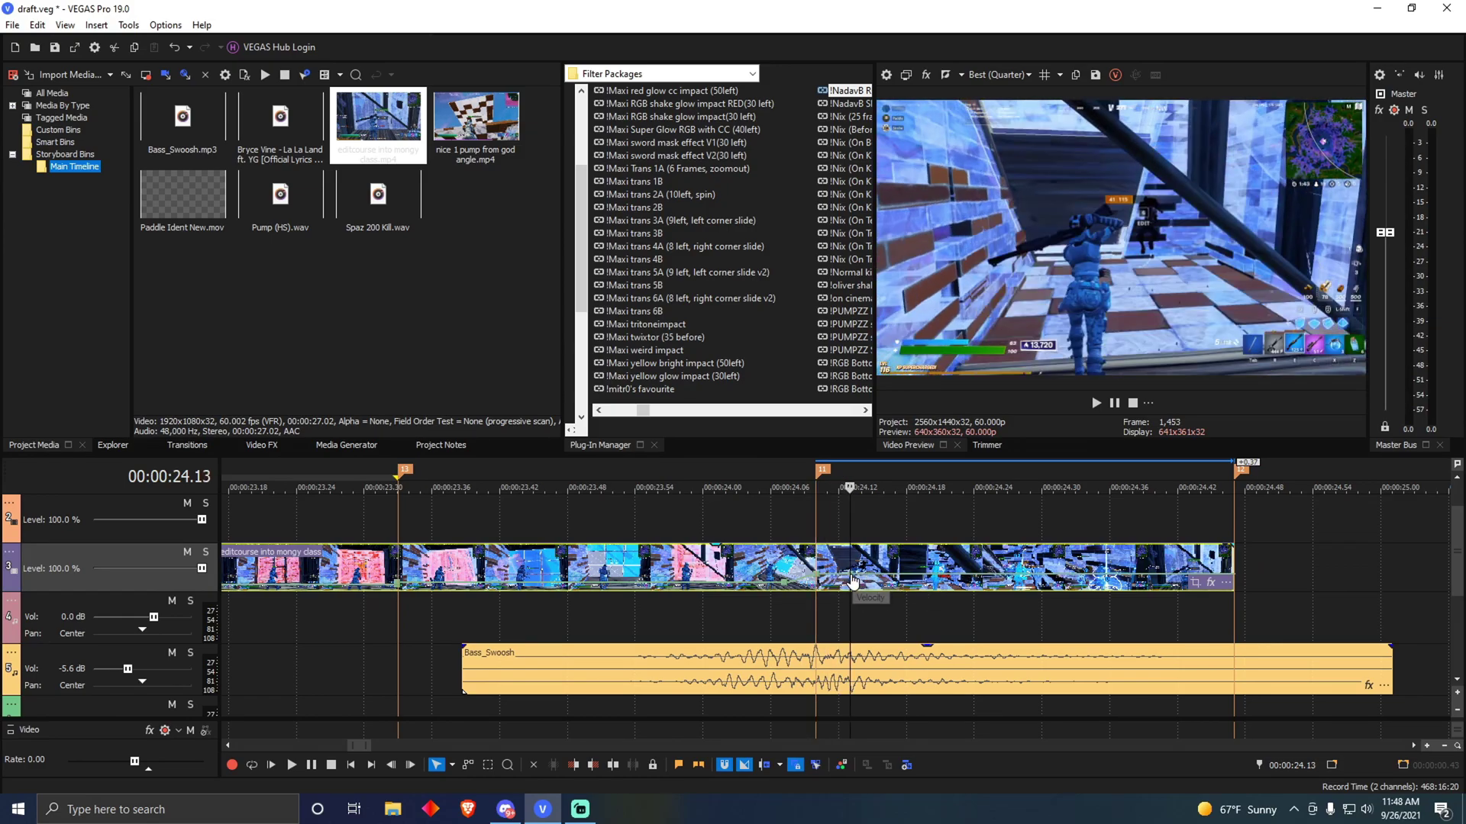
right_click(850, 575)
click(918, 283)
click(795, 617)
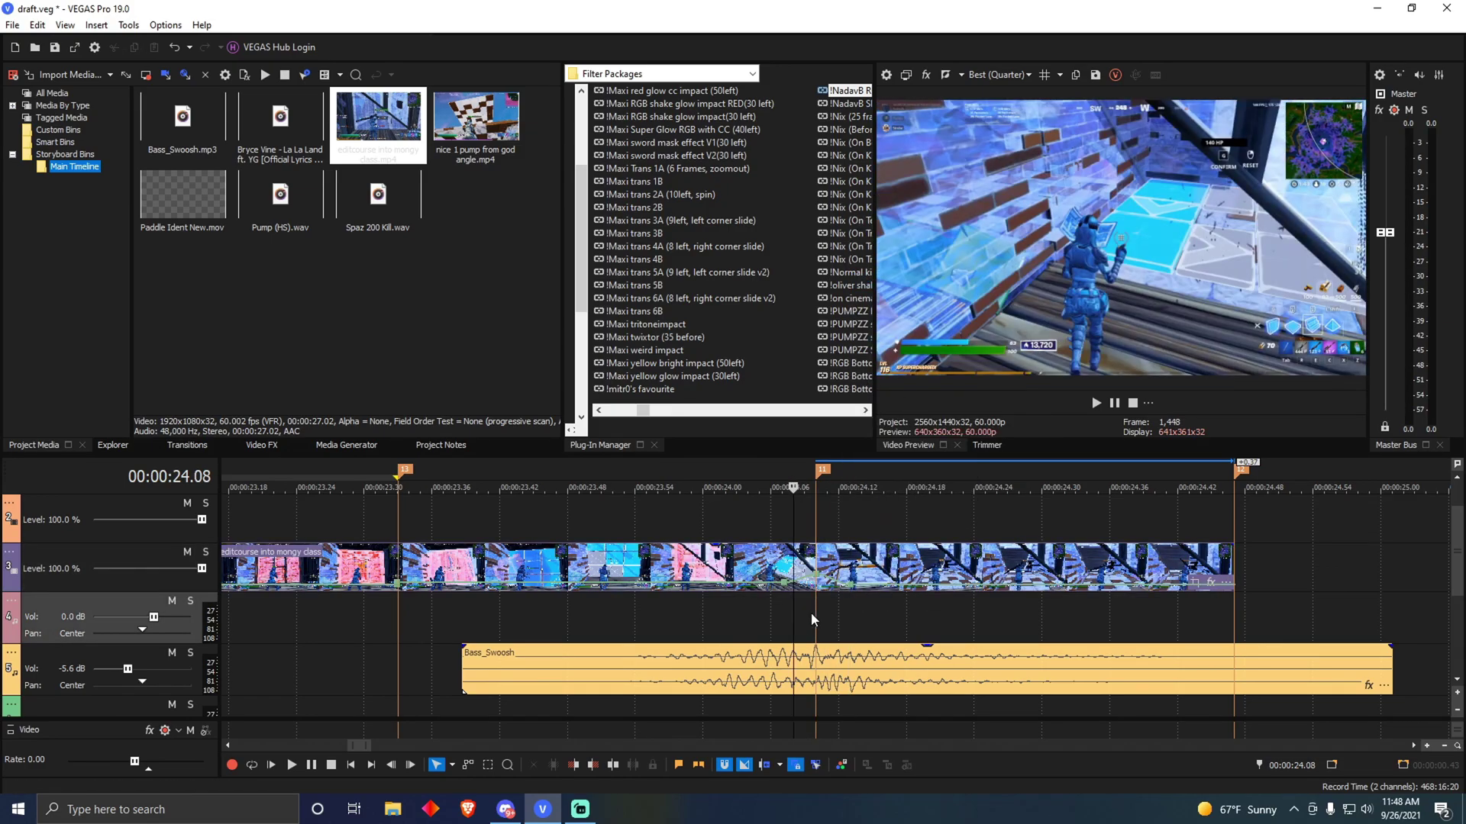
click(813, 614)
scroll(844, 594, down, 3)
key(ctrl+s)
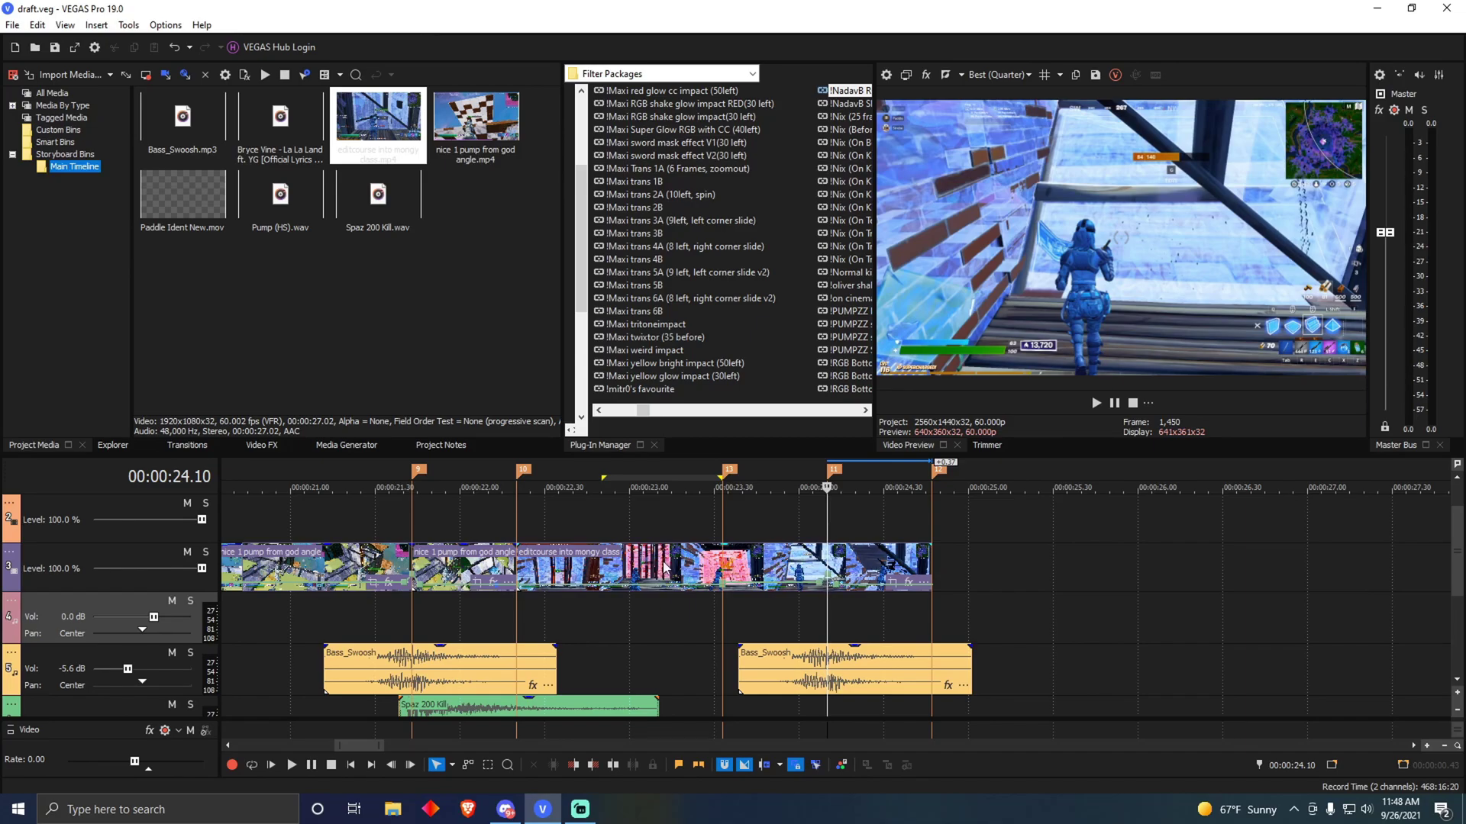
Step: Extend and re-trim the editcourse clip so it starts at the 00:00:22.21 marker, and cut off everything after the 00:00:24.47 marker
drag(931, 566, 1208, 568)
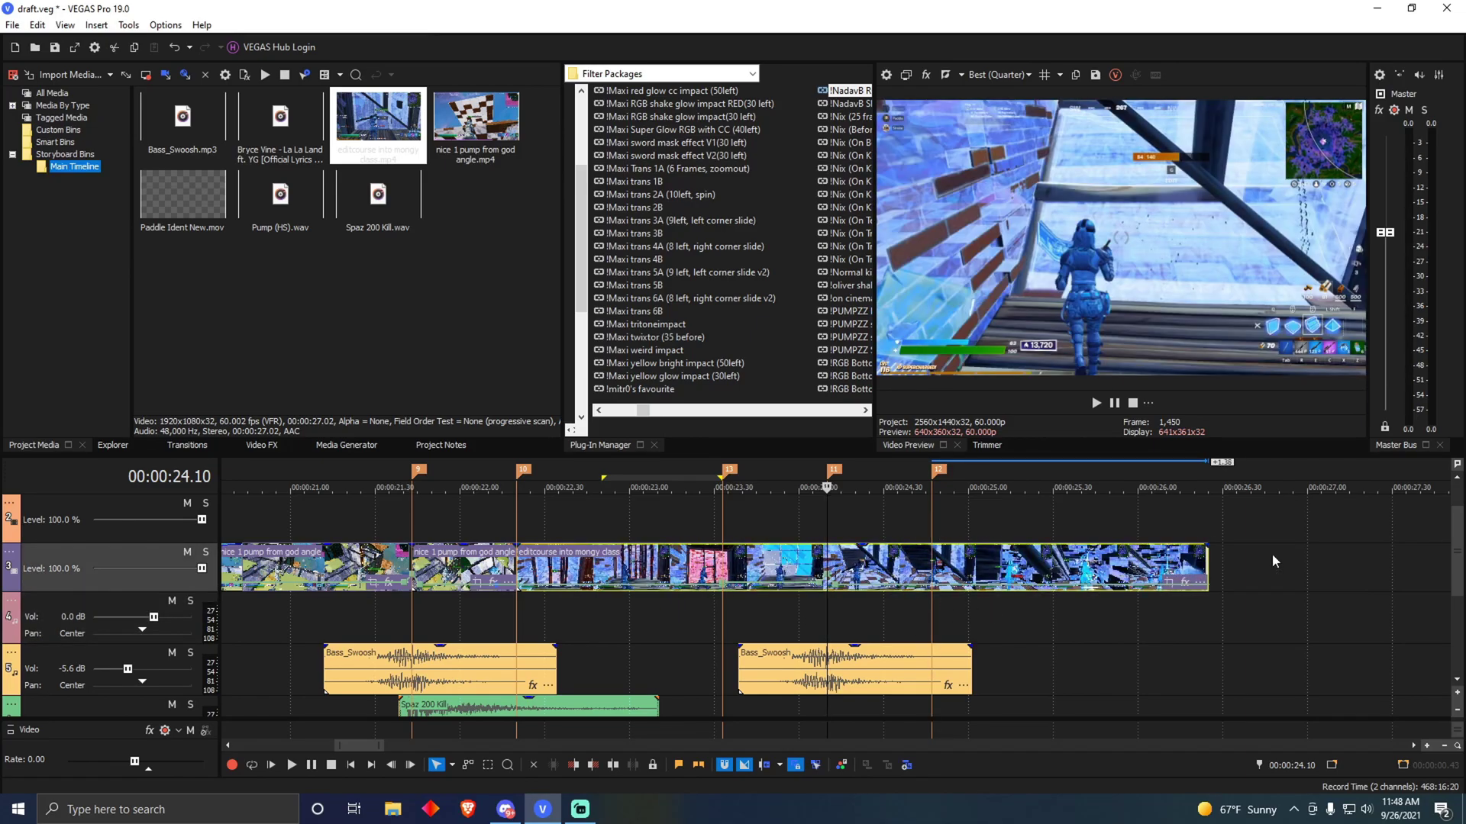
mouse_move(610, 565)
mouse_down()
mouse_move(469, 569)
mouse_move(603, 580)
mouse_move(450, 570)
mouse_move(516, 574)
mouse_up()
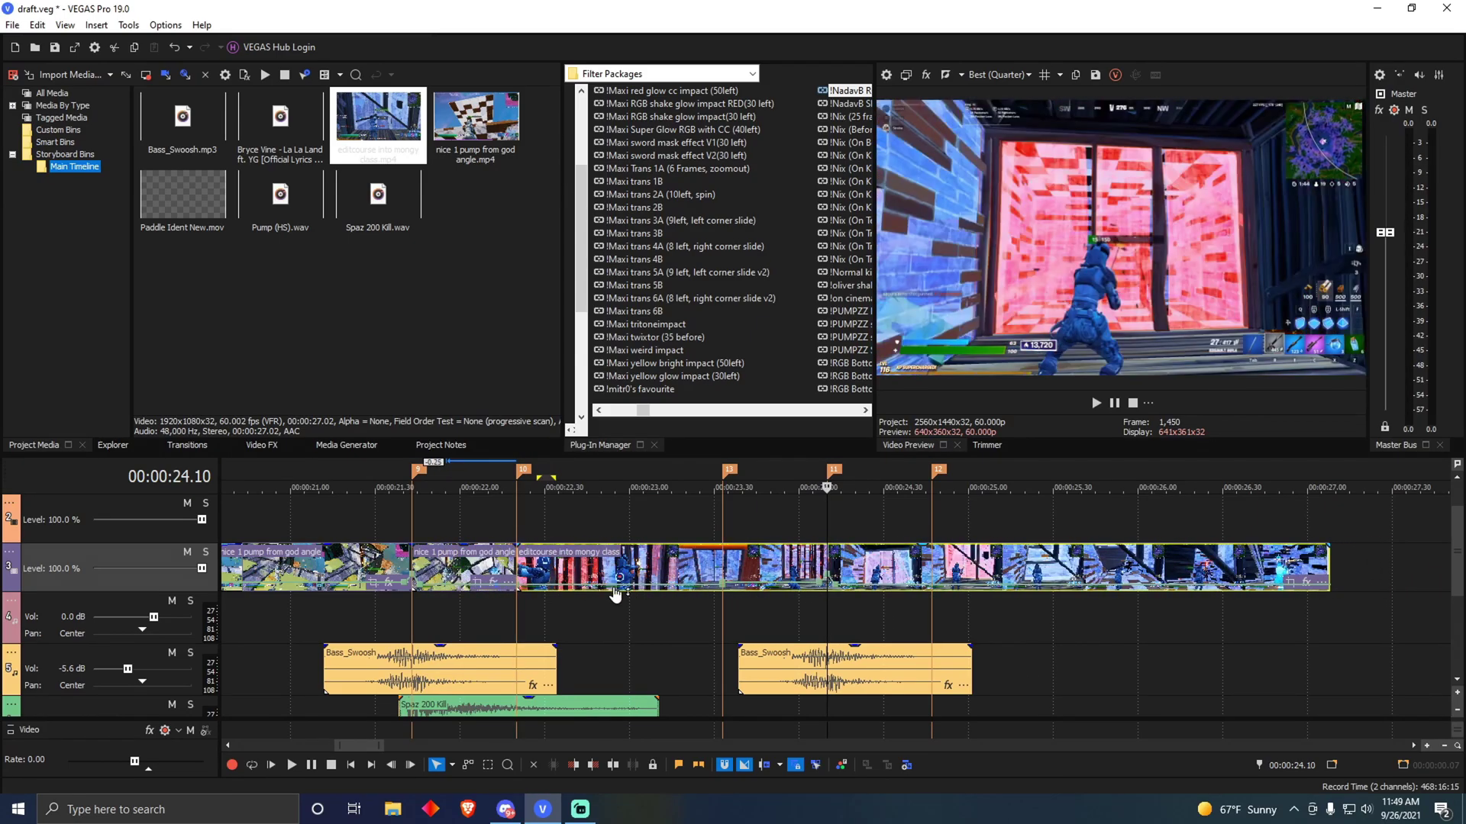
scroll(615, 596, up, 3)
click(1106, 564)
key(s)
key(Delete)
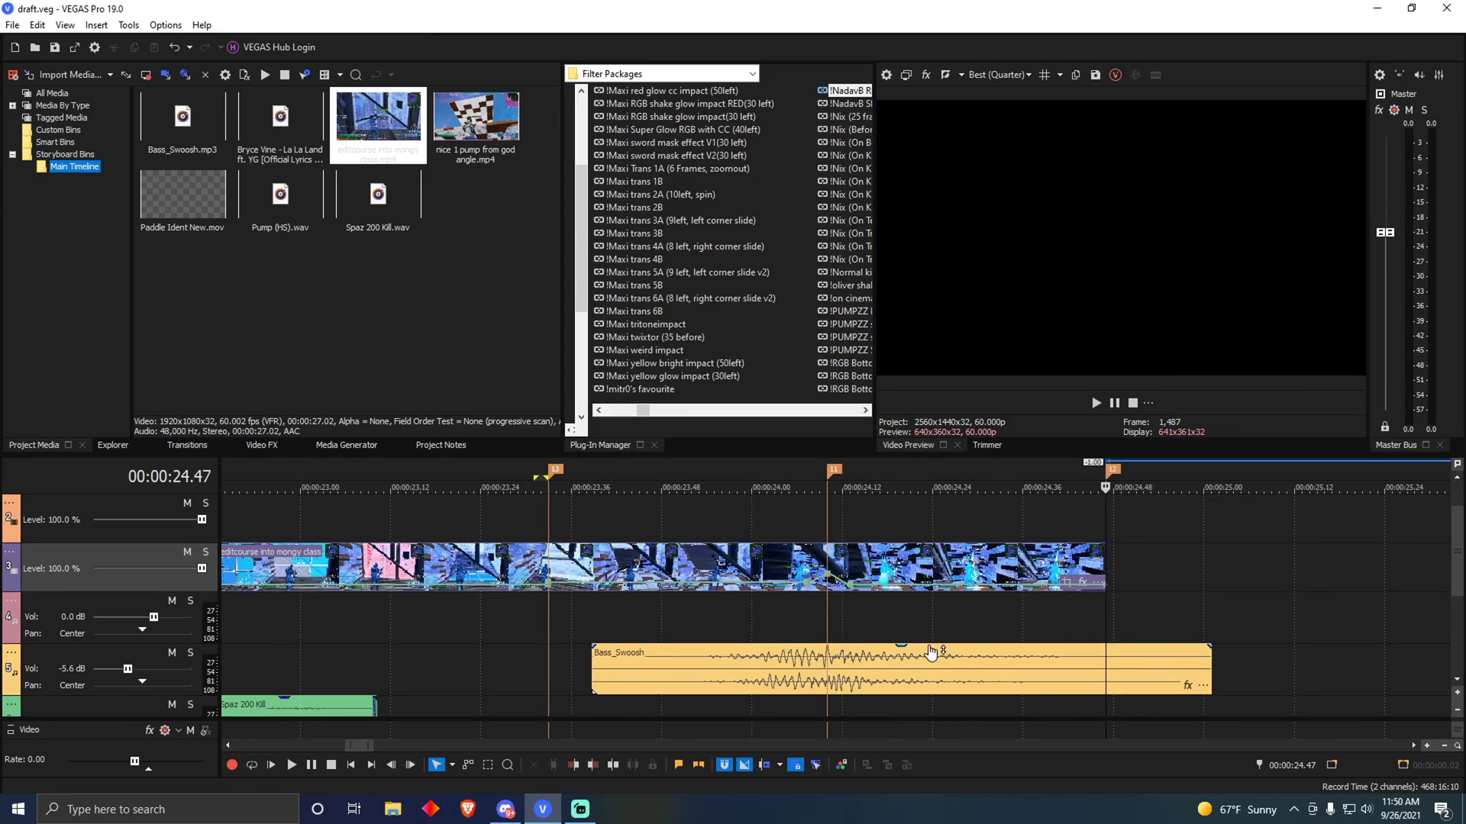
Step: Extend the end of the editcourse clip past the 00:00:24.47 marker to 00:00:25.46
click(827, 606)
scroll(1037, 542, down, 5)
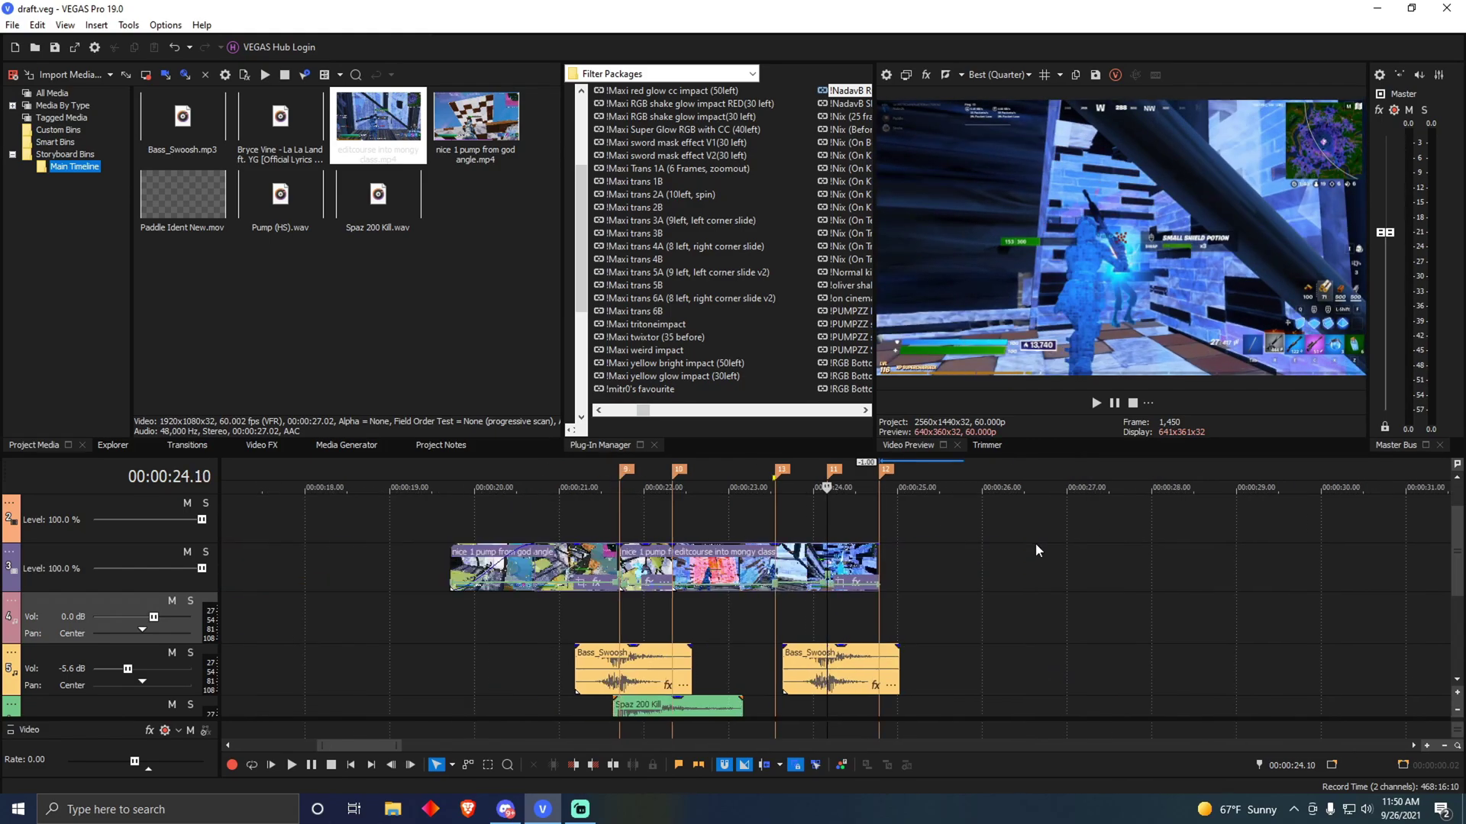
drag(876, 559, 962, 565)
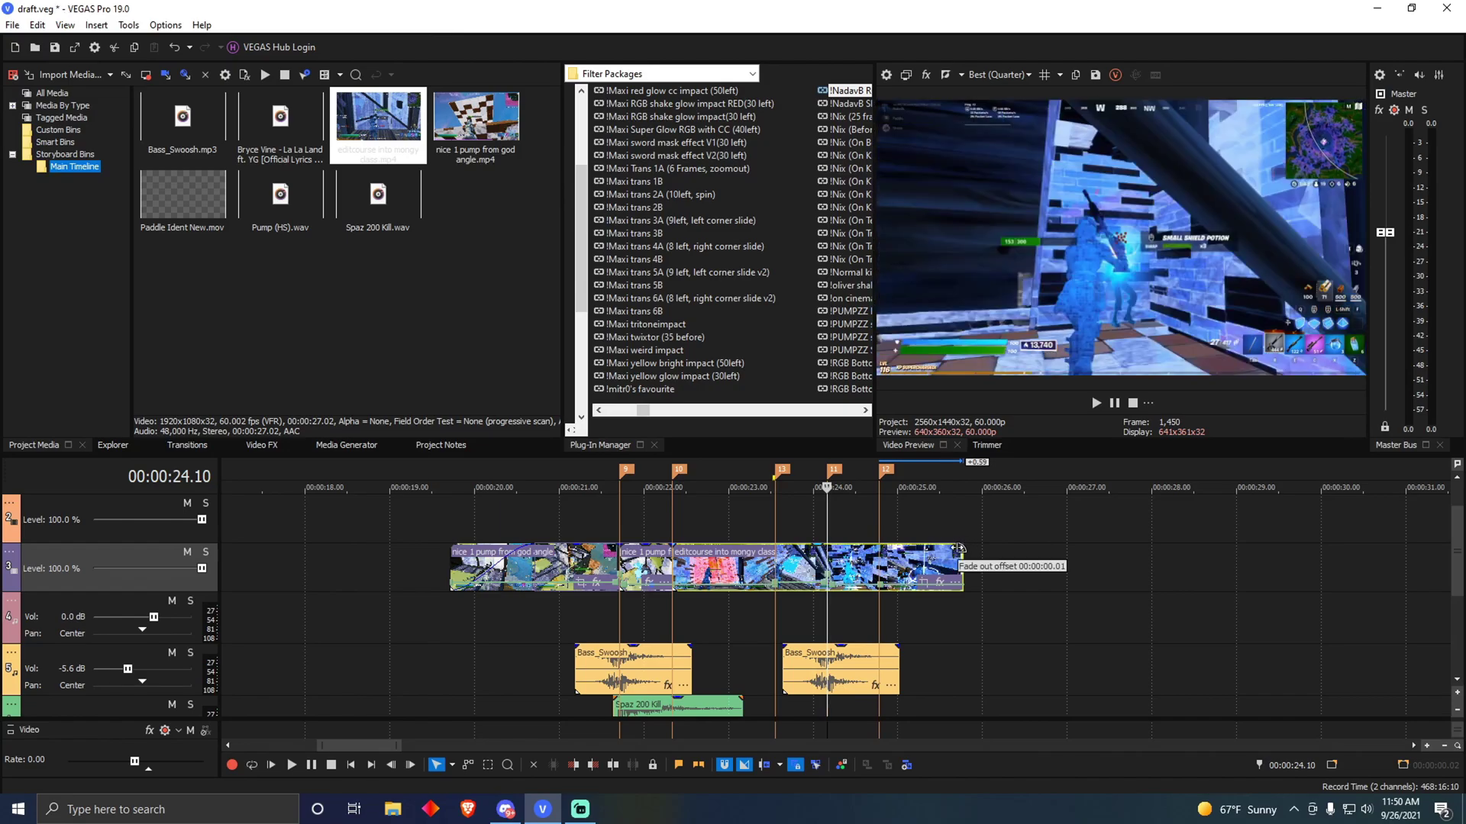
Step: Trim the music to end at 00:00:25.46, save, and fade the music out from the 00:00:24.47 marker
scroll(1329, 562, up, 1)
click(965, 519)
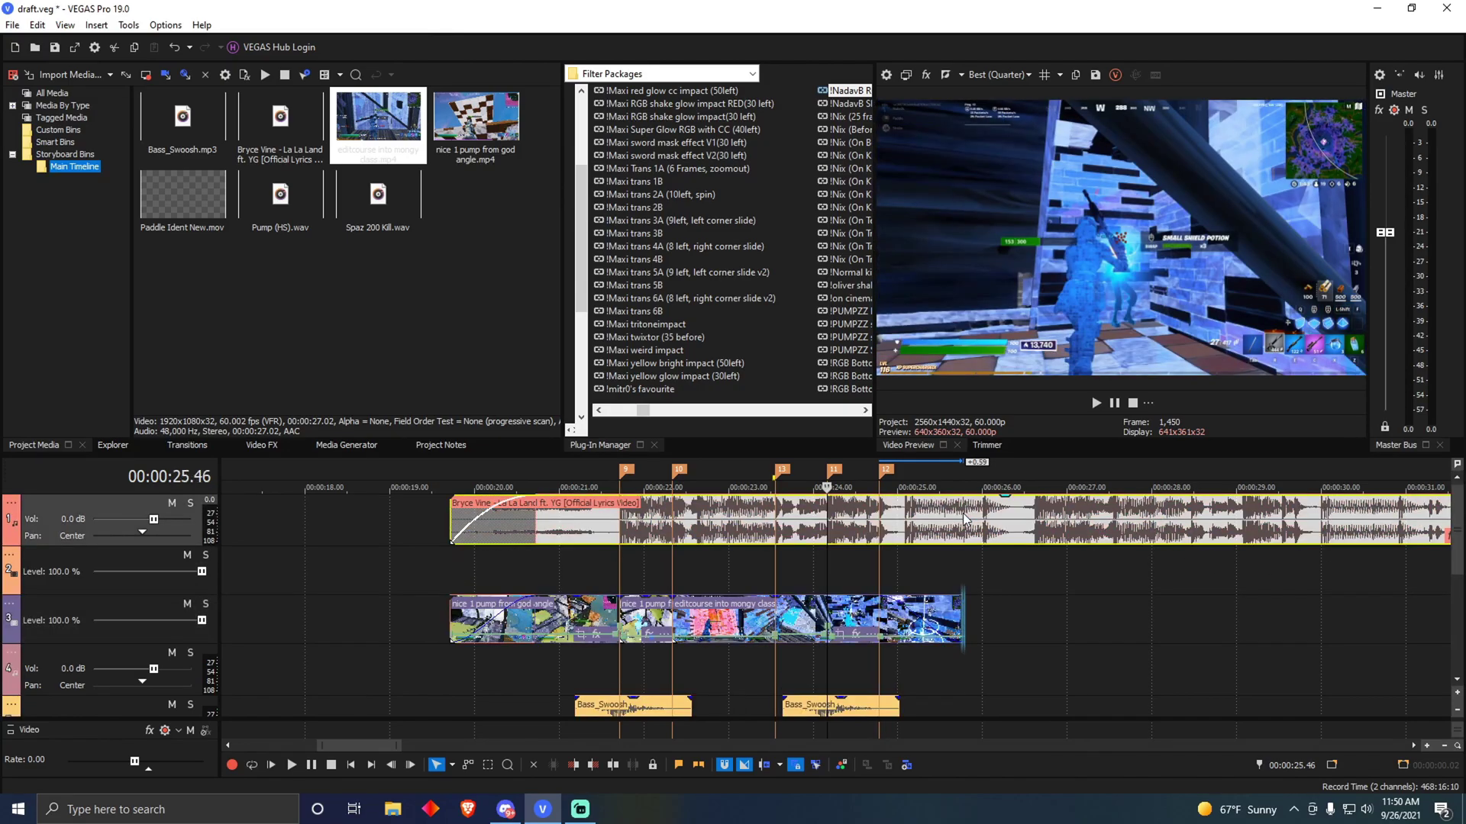
key(s)
key(Delete)
key(ctrl+s)
drag(960, 508, 893, 520)
right_click(893, 519)
key(Escape)
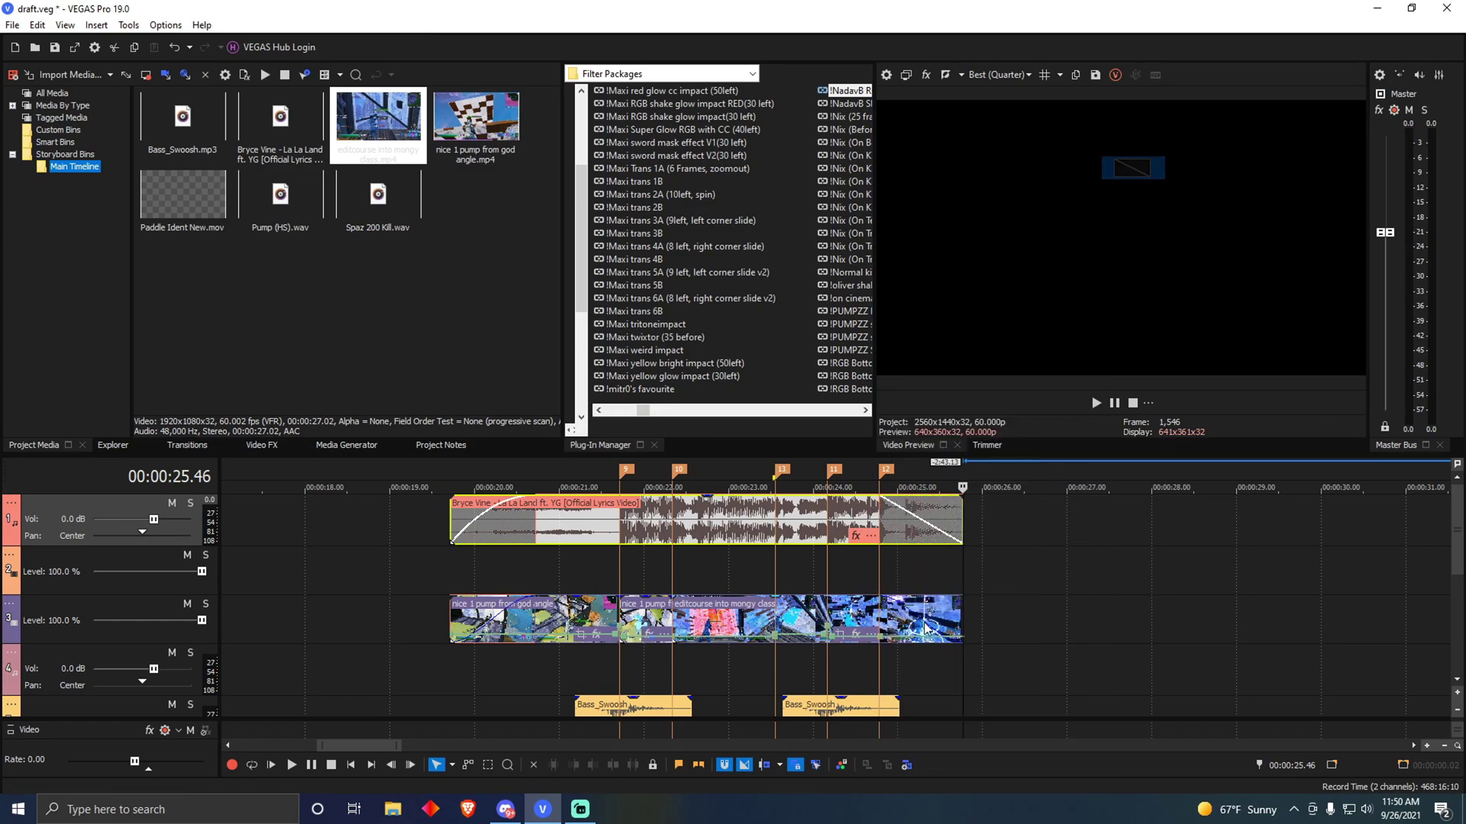
Step: Split the editcourse clip at the 00:00:24.10 marker and apply the !NadavB RGB Shake package to the segment after it
click(835, 645)
click(824, 648)
scroll(825, 647, up, 5)
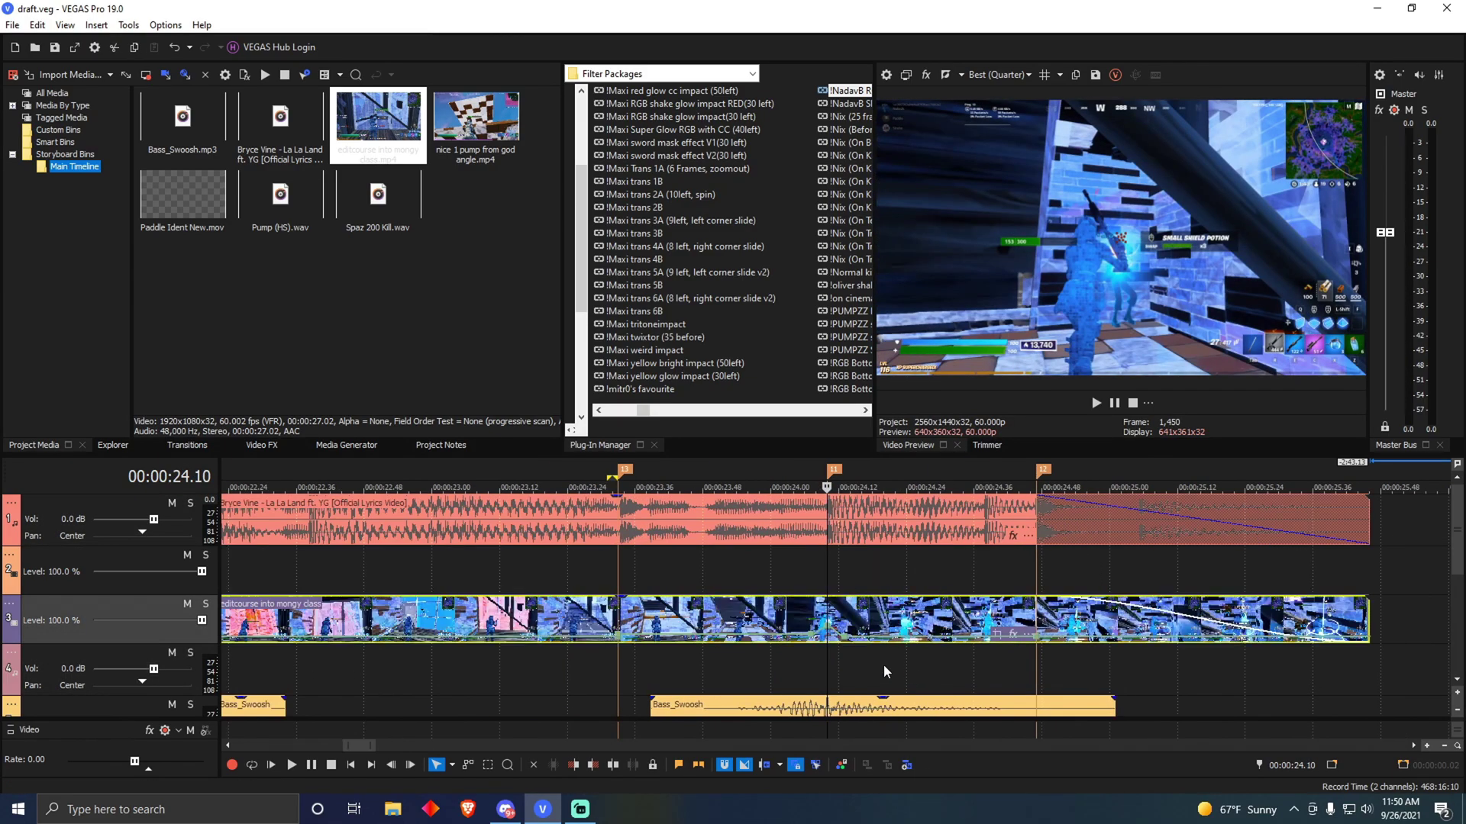
click(835, 656)
drag(868, 91, 933, 620)
click(546, 29)
Step: Split the editcourse clip at the 00:00:23.33 marker
click(614, 671)
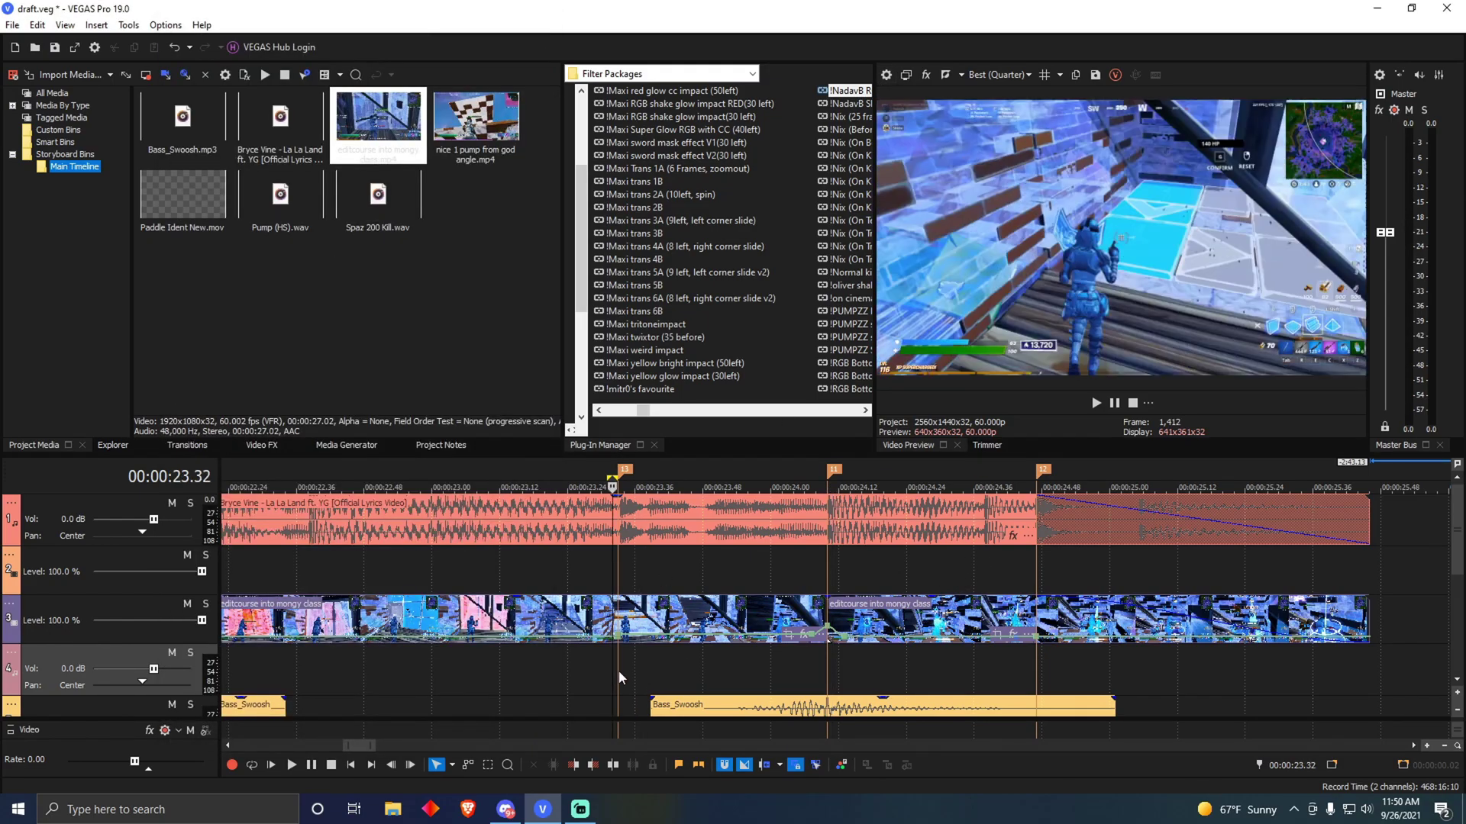
scroll(909, 648, up, 4)
click(844, 624)
scroll(842, 624, down, 5)
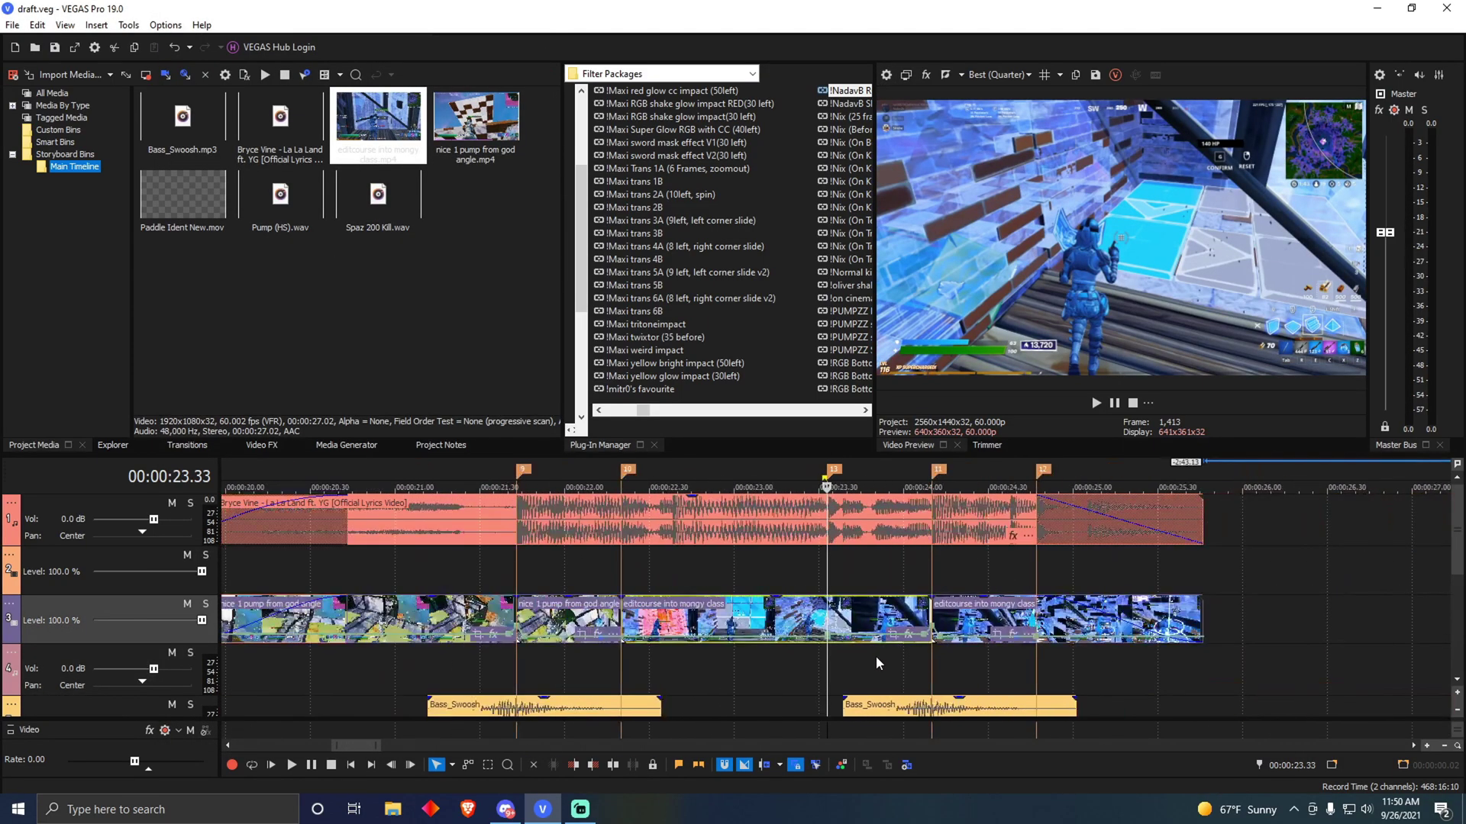
scroll(832, 633, up, 6)
key(s)
click(831, 665)
scroll(830, 643, down, 4)
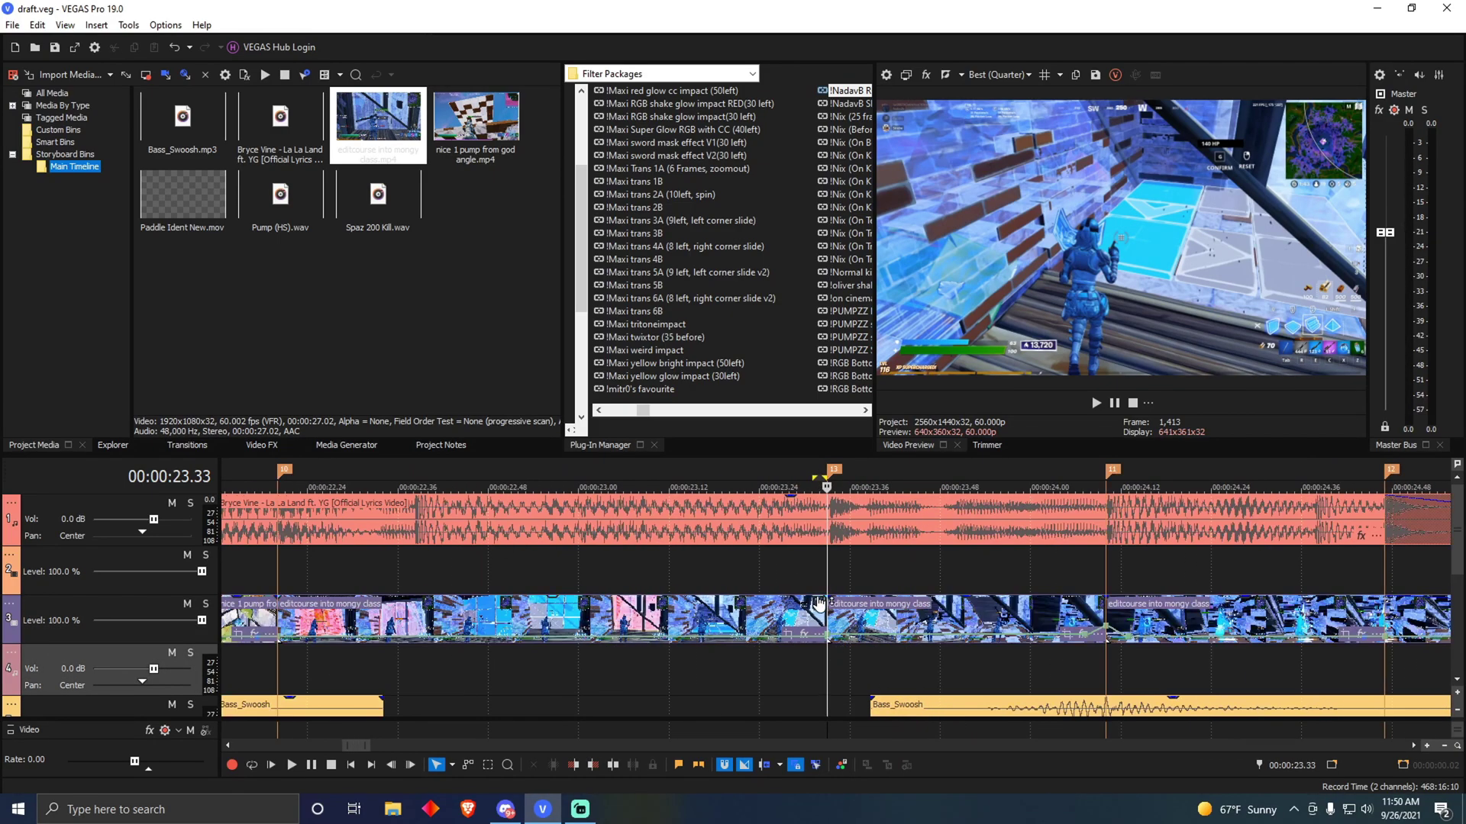
Step: Find the (Paddle) Sovioo Transition (Beatshake) filter package and apply it to the editcourse segment after the 00:00:23.33 marker
scroll(833, 645, down, 2)
key(Left)
key(Left)
scroll(722, 235, down, 5)
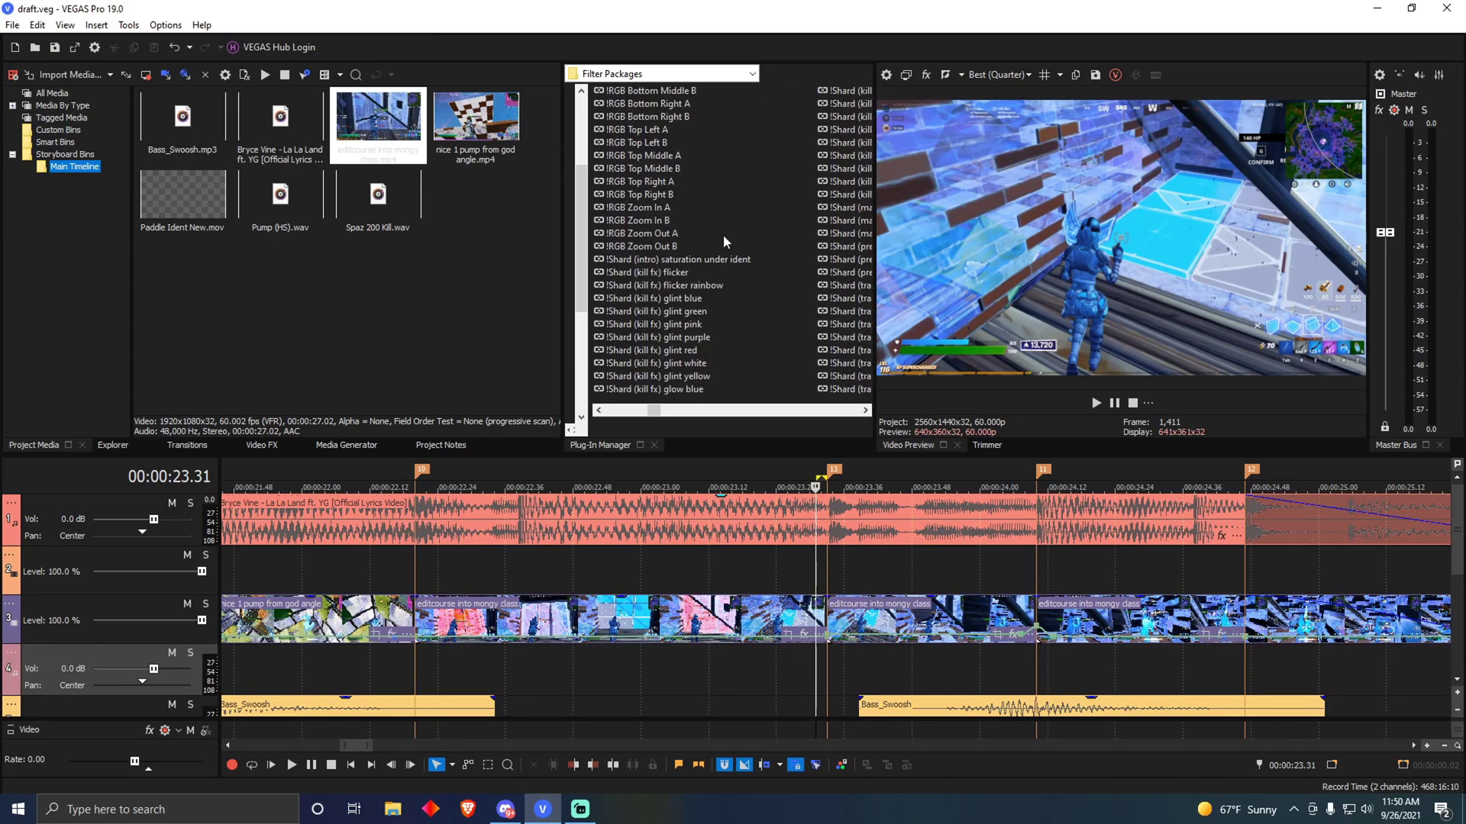
drag(805, 664, 848, 674)
click(827, 664)
scroll(781, 255, down, 5)
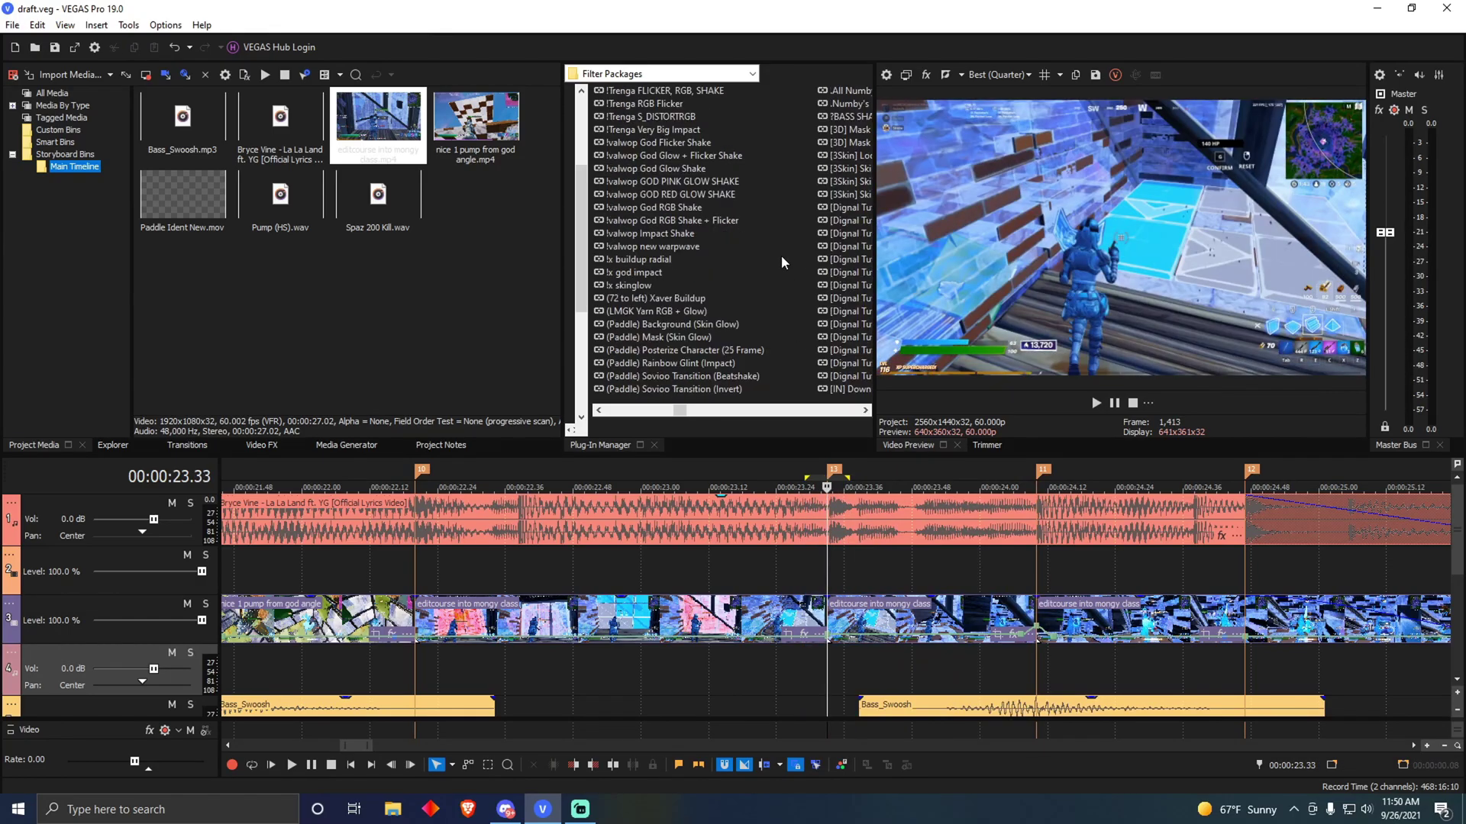
scroll(758, 241, up, 8)
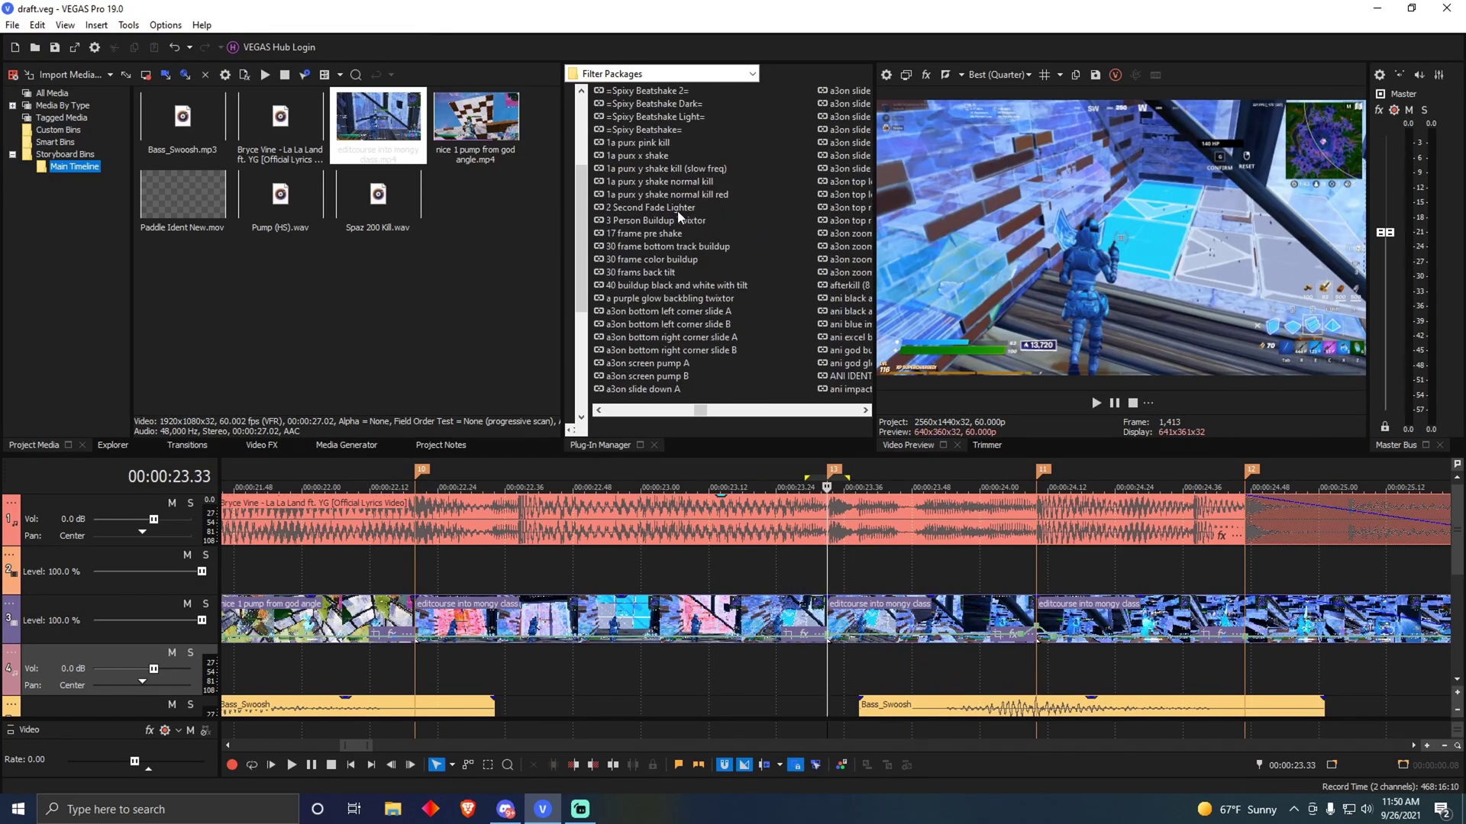
scroll(670, 211, up, 2)
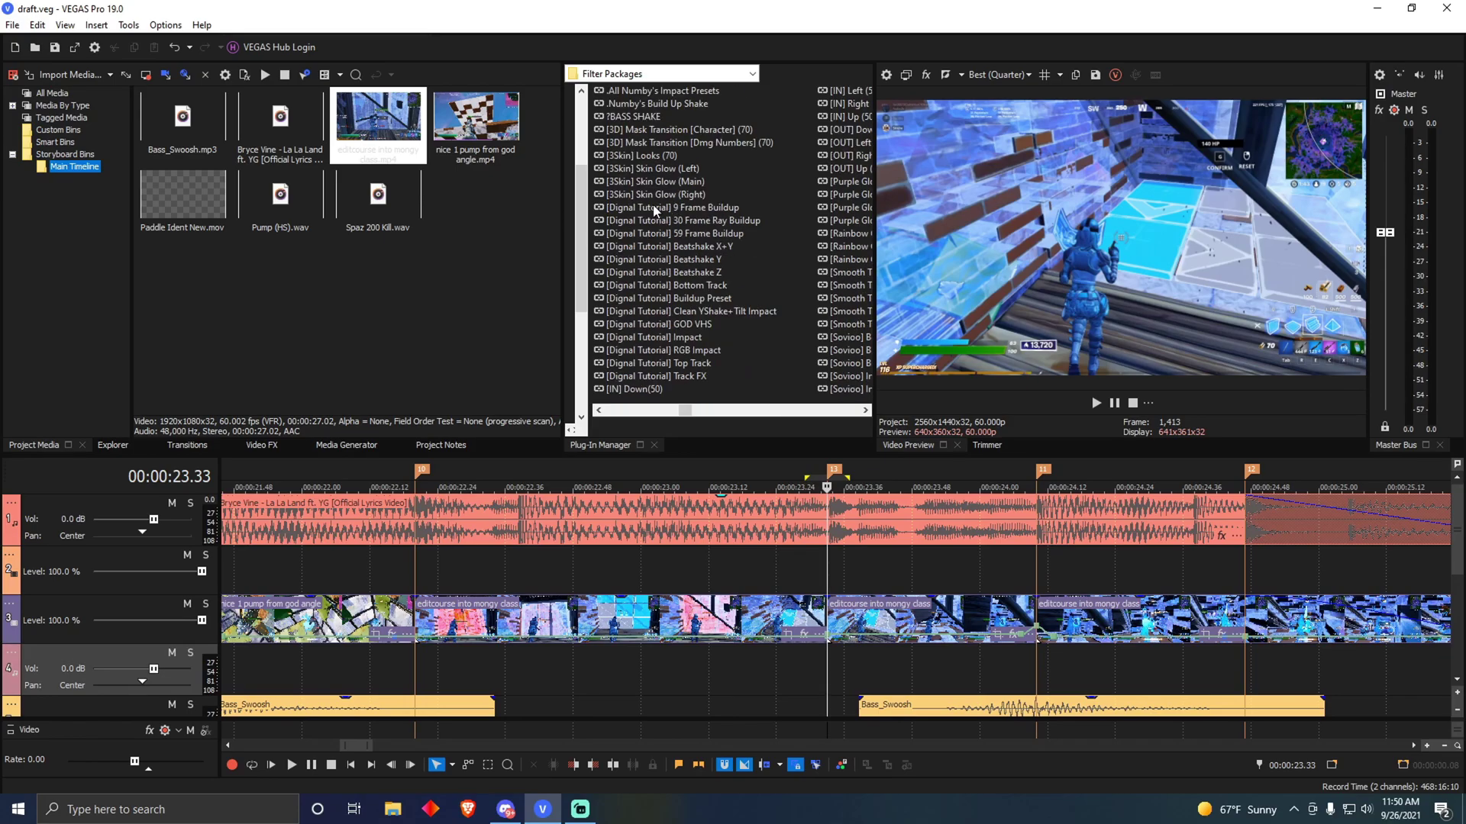
scroll(643, 135, up, 2)
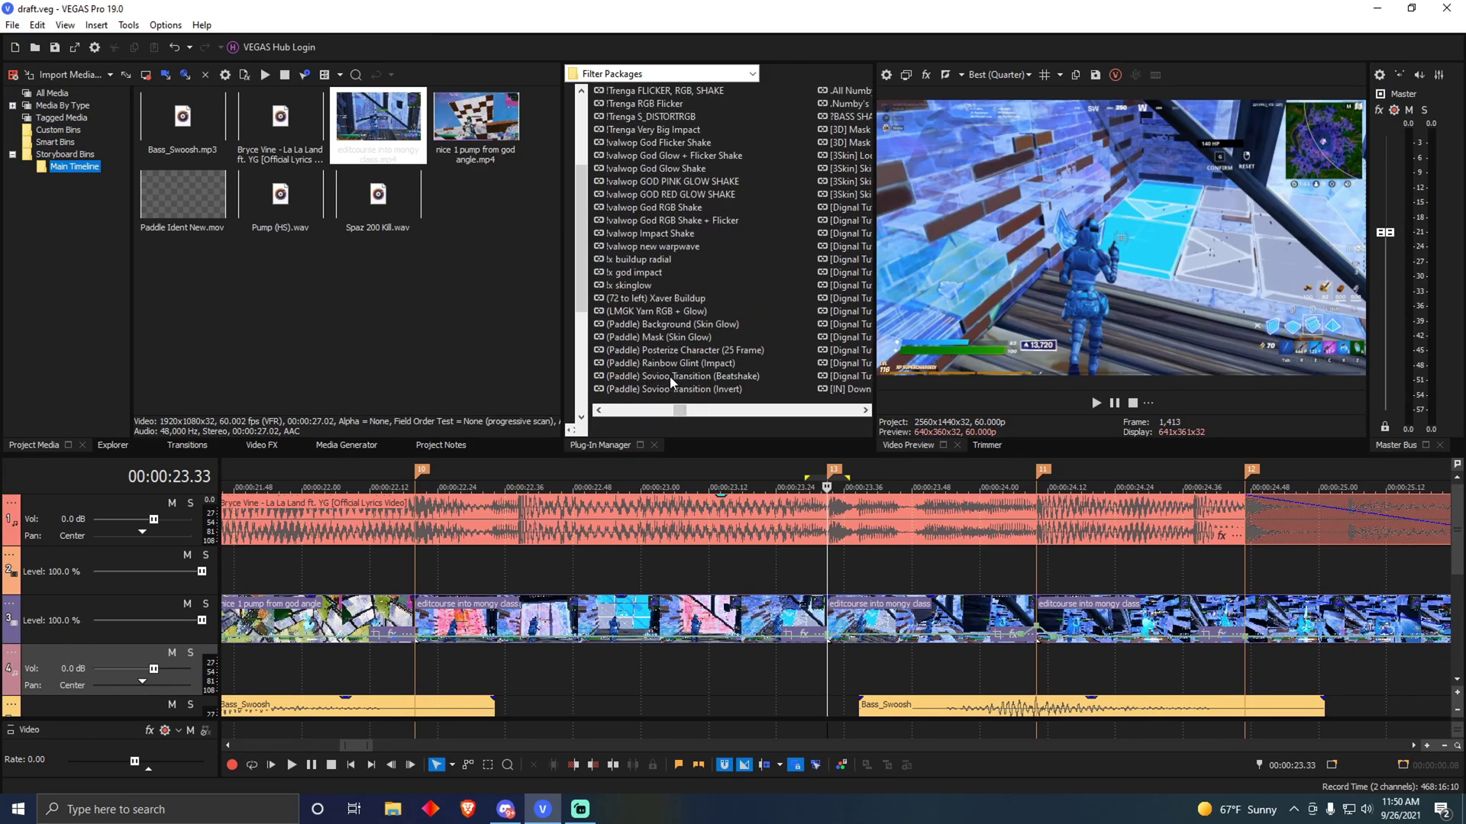
drag(670, 376, 777, 509)
drag(901, 638, 902, 638)
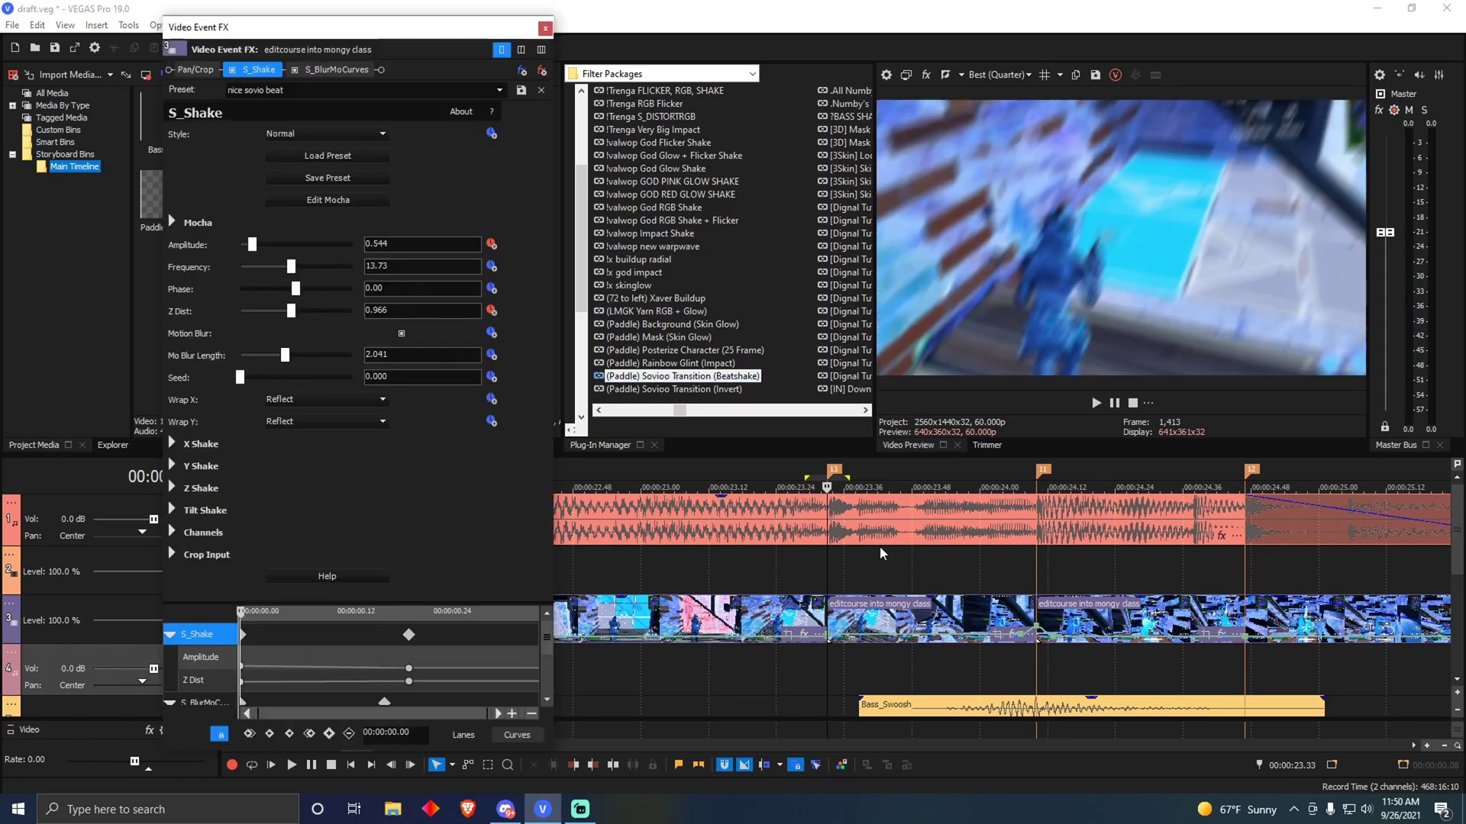
click(545, 29)
Step: Check the editcourse segments leading up to the beatshake and save the project
scroll(837, 666, up, 4)
mouse_move(827, 599)
mouse_down()
mouse_move(508, 588)
mouse_move(523, 586)
mouse_up()
scroll(786, 681, down, 3)
click(585, 651)
click(477, 663)
click(417, 669)
key(ctrl+s)
Step: Apply the (Paddle) Sovioo Transition (Invert) package to the editcourse segment between the 00:00:22.21 and 00:00:23.33 markers
scroll(937, 647, down, 3)
click(978, 661)
scroll(979, 662, up, 5)
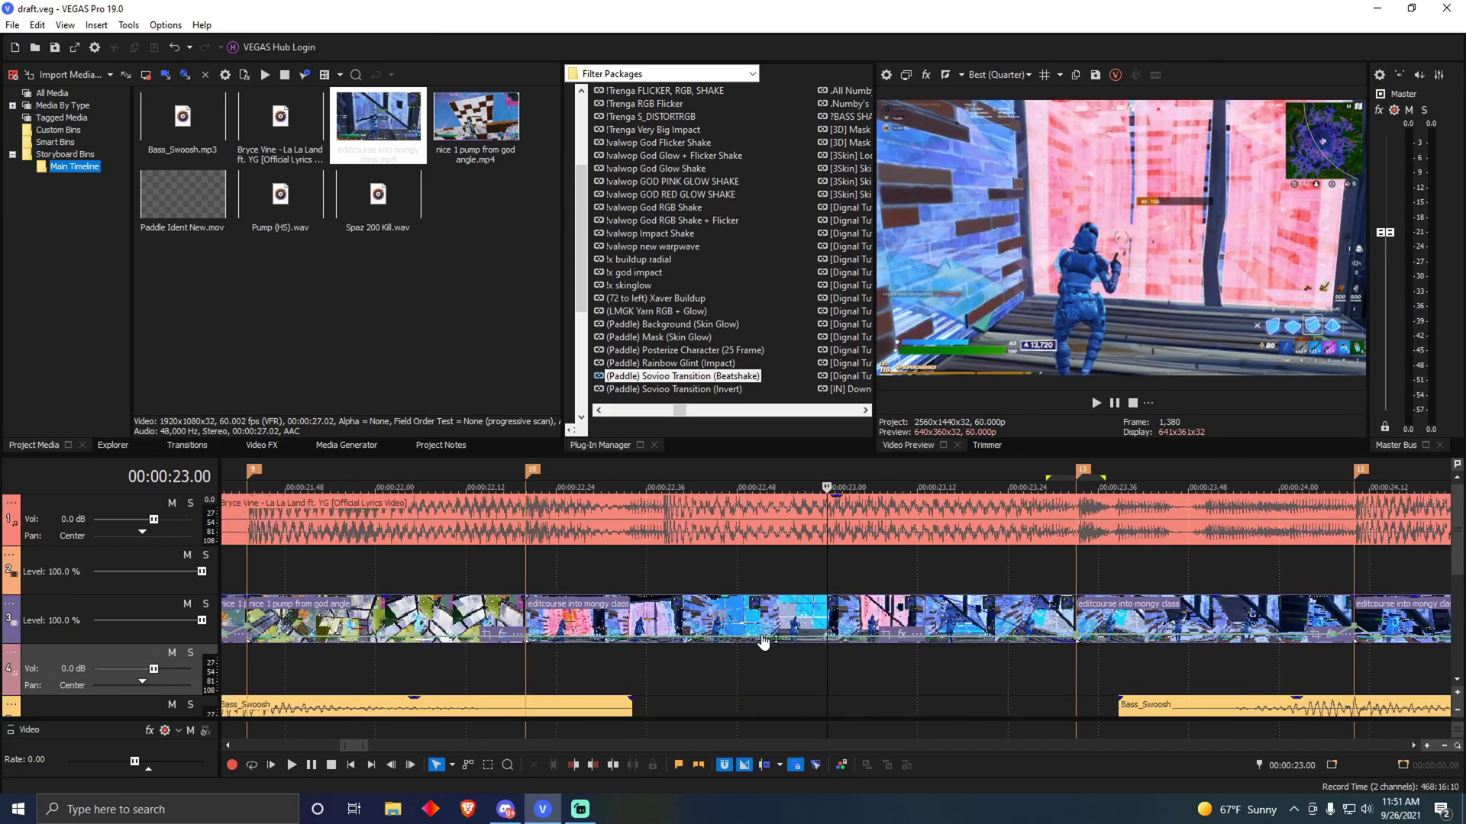
drag(675, 391, 691, 607)
mouse_move(776, 691)
mouse_down()
mouse_move(745, 689)
mouse_move(760, 689)
mouse_up()
click(545, 28)
click(541, 691)
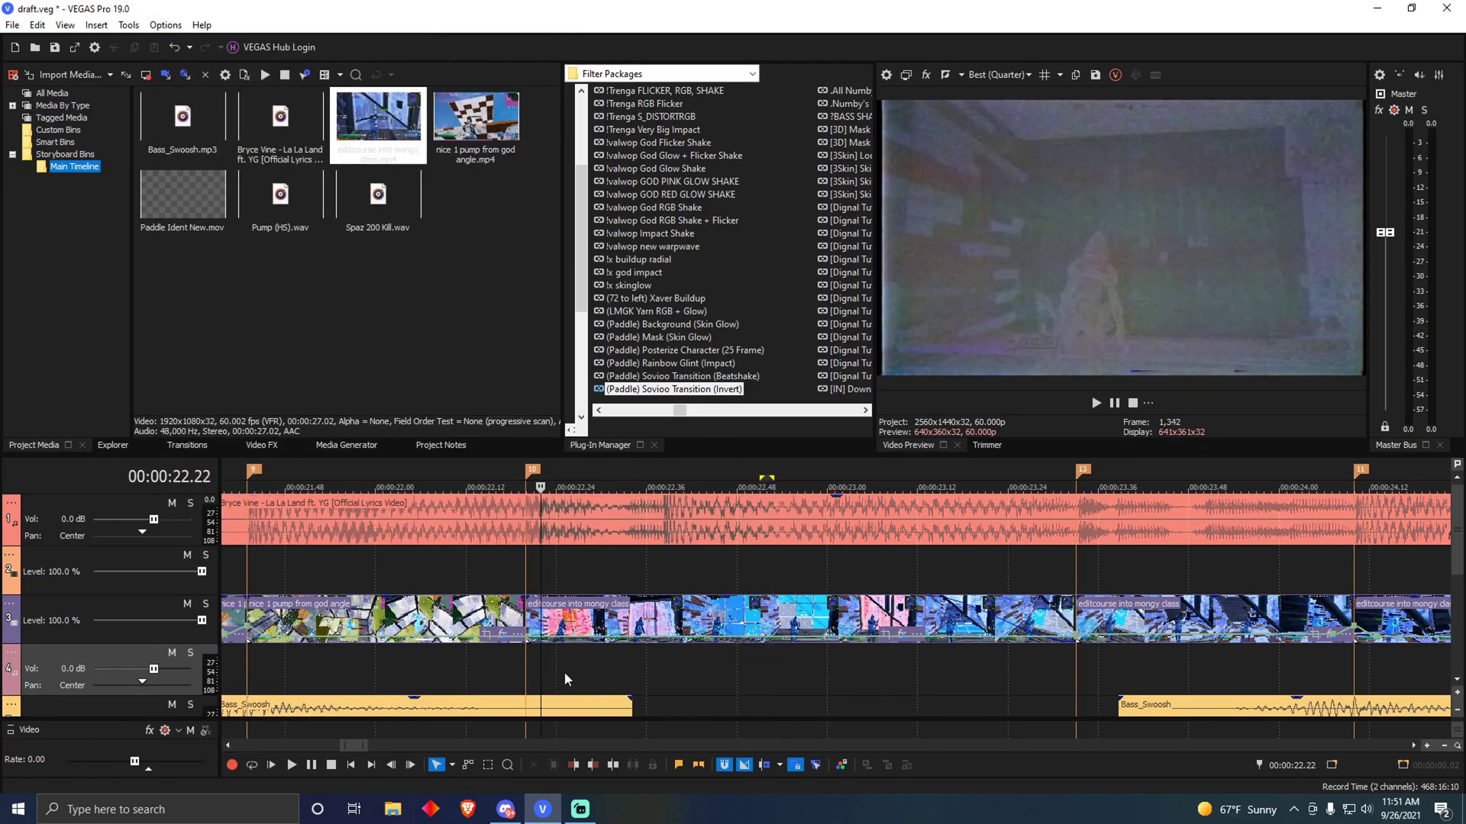
Step: Find the S_BlurMoCurves effect and apply its default preset to the nice 1 pump segment that ends at the 00:00:22.20 marker
scroll(799, 662, up, 3)
click(799, 663)
click(780, 668)
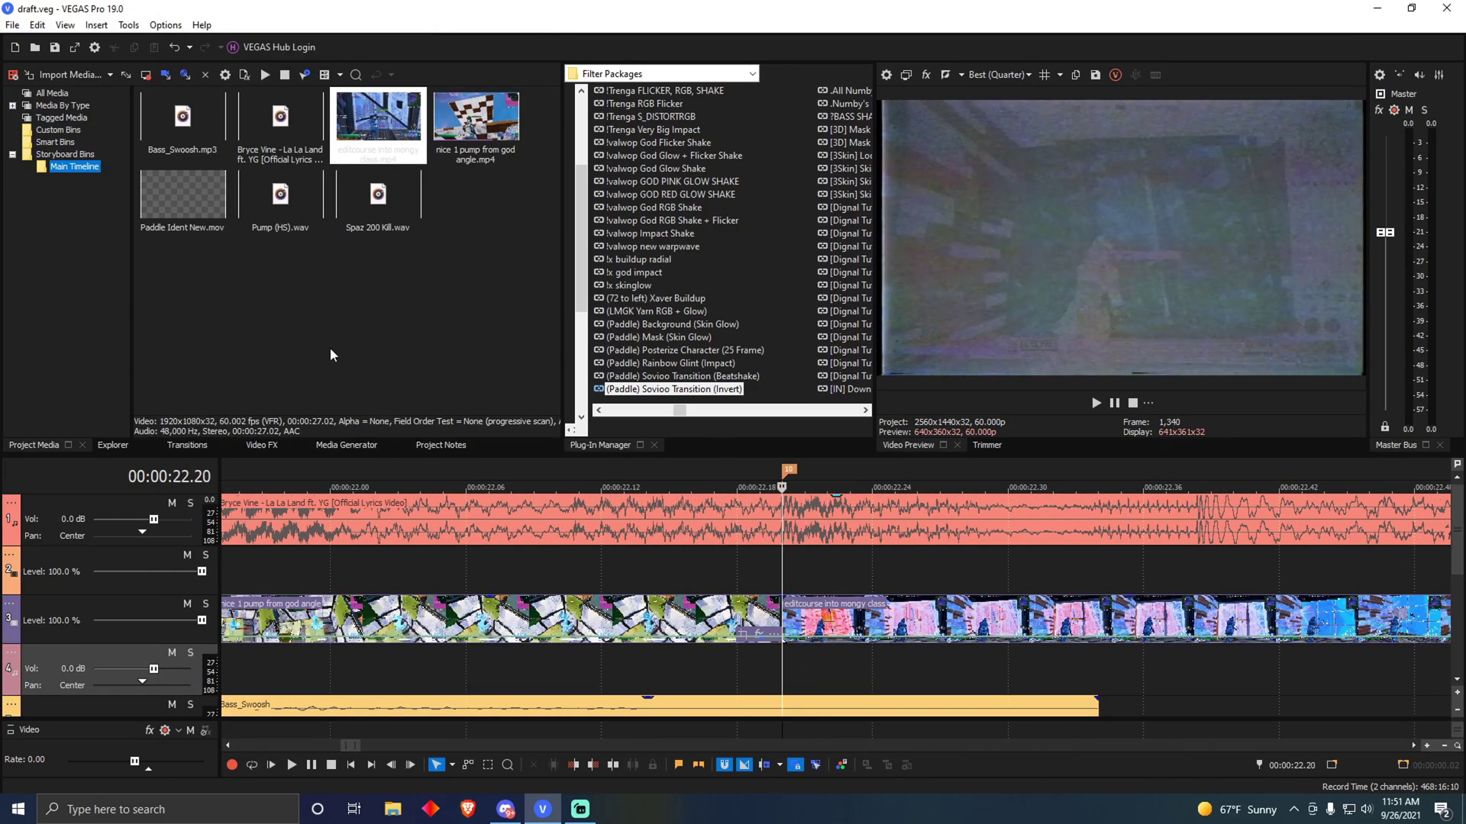
click(261, 446)
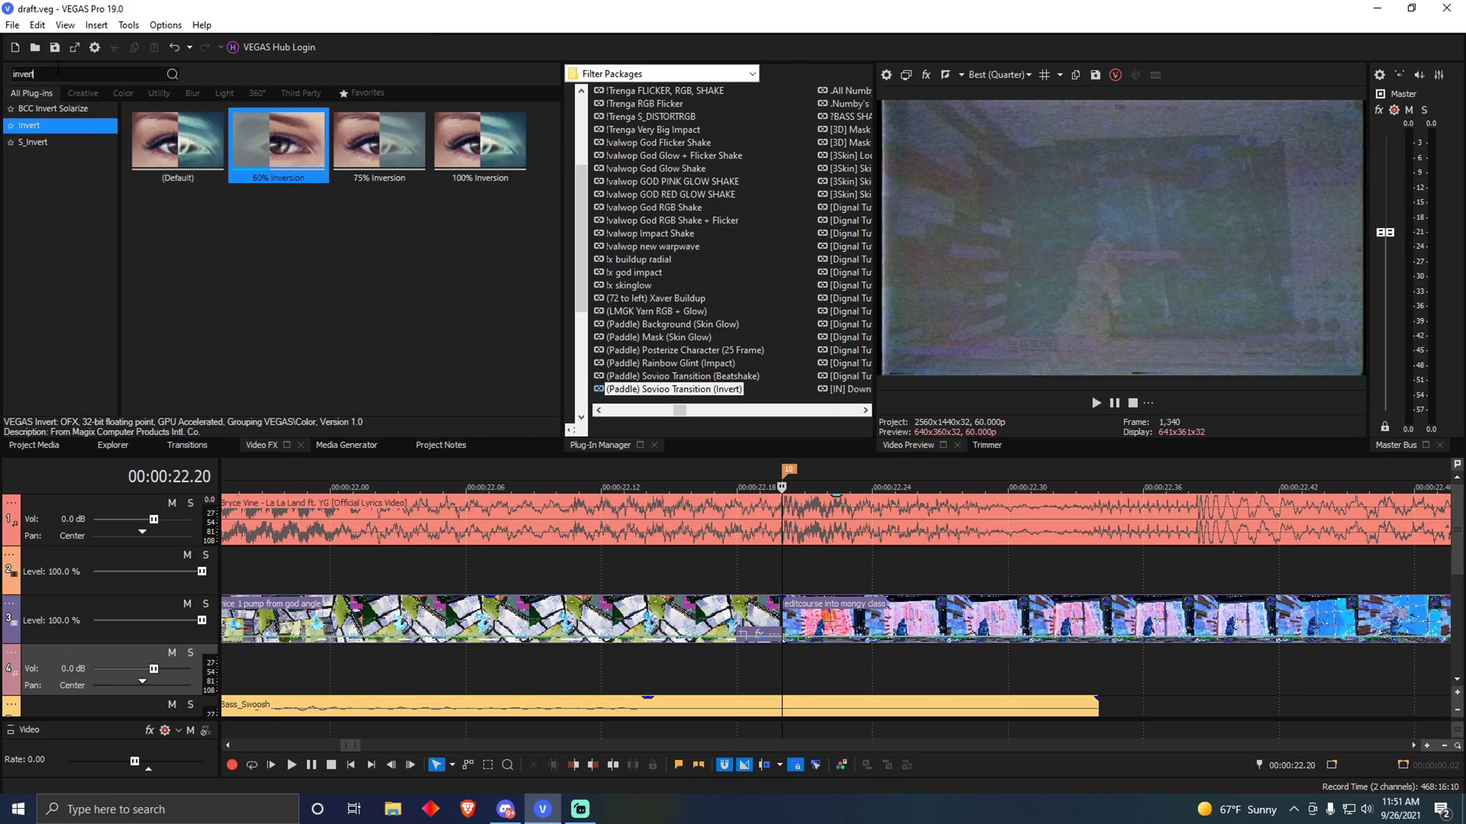
text(blurmo)
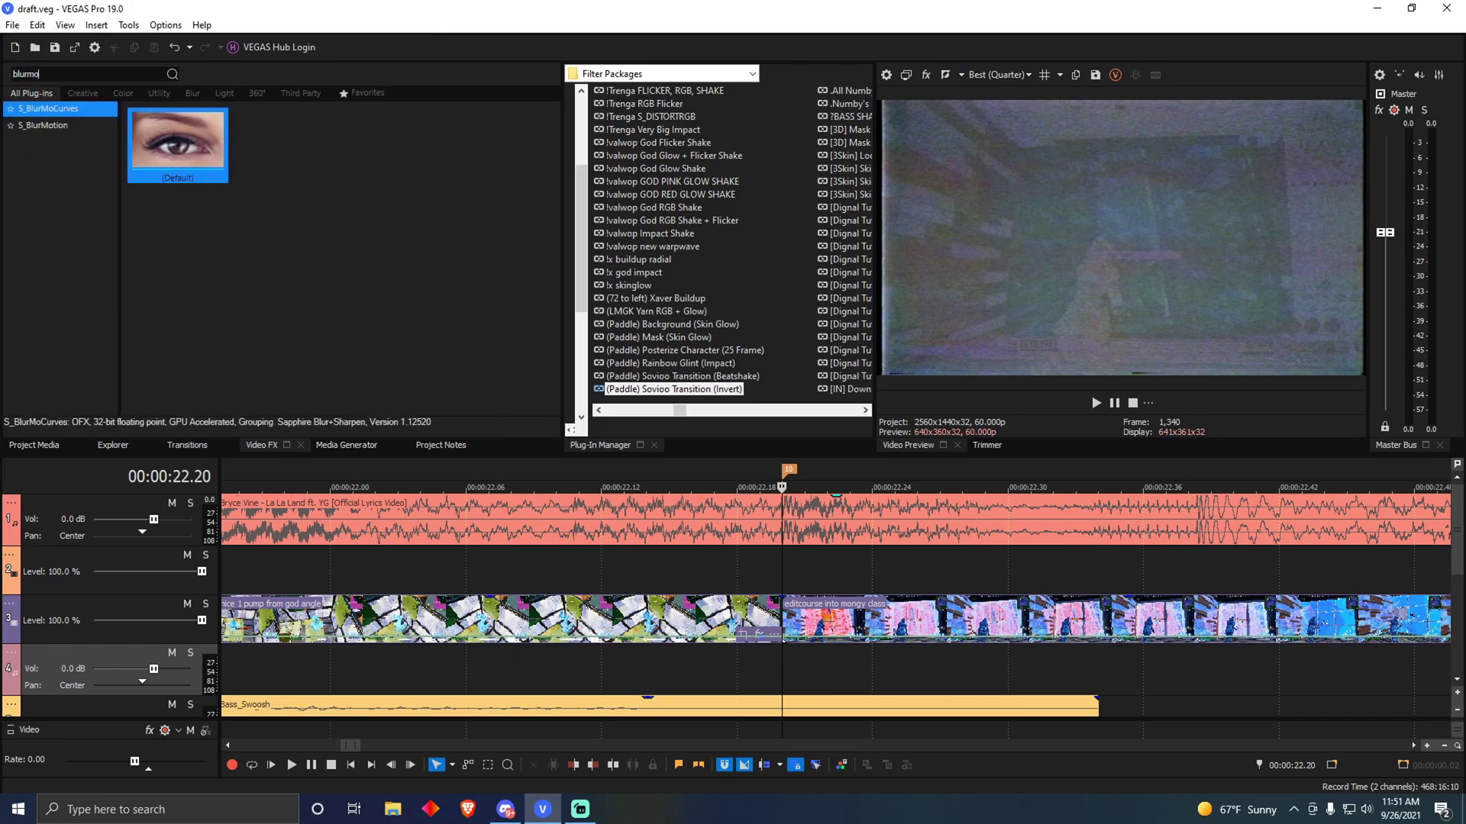
drag(744, 628, 741, 620)
mouse_move(776, 673)
mouse_down()
mouse_move(794, 670)
mouse_move(717, 659)
mouse_move(775, 675)
mouse_move(1207, 664)
mouse_move(753, 667)
mouse_move(775, 666)
mouse_up()
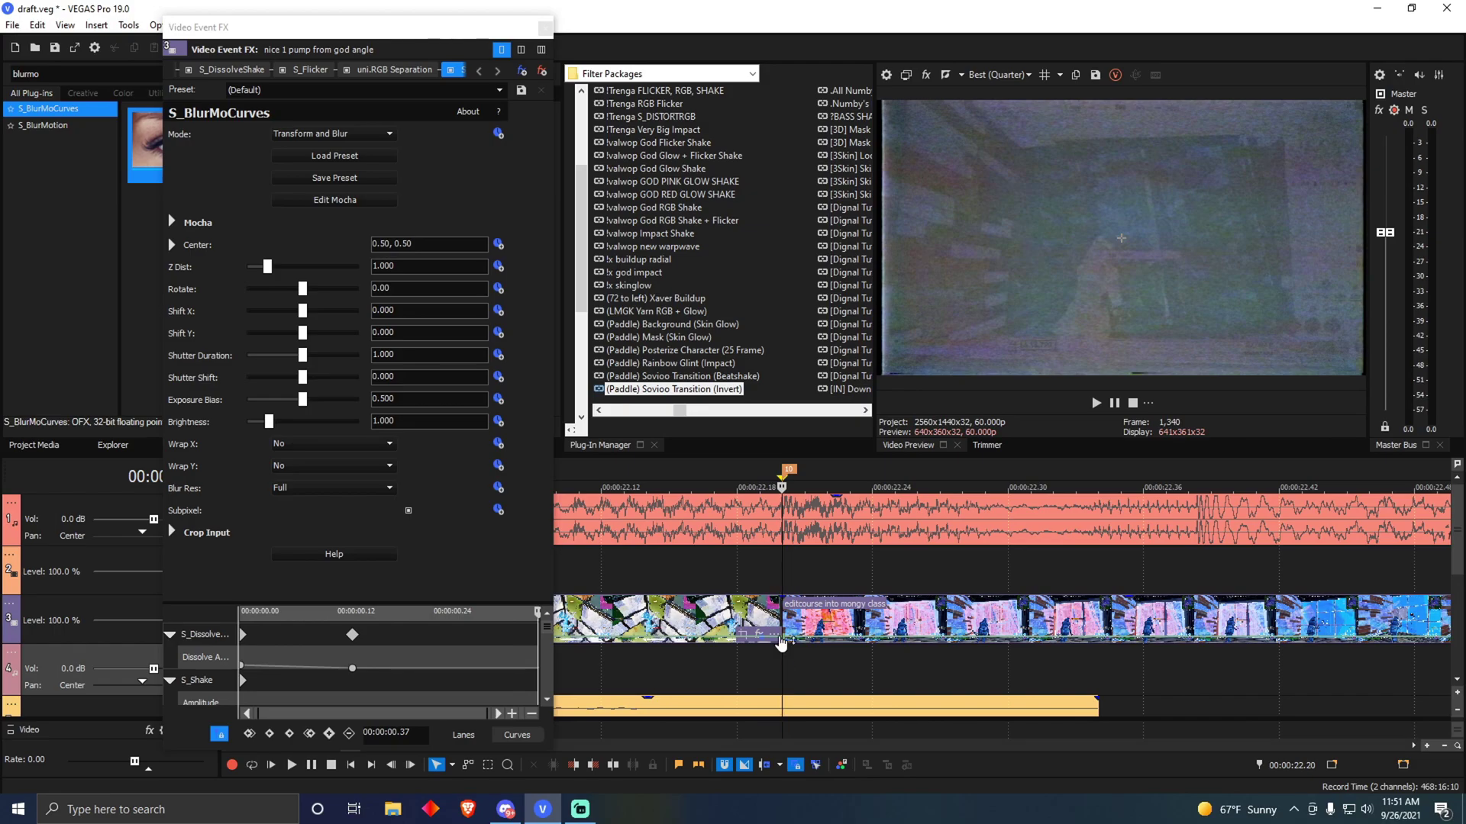
drag(432, 34, 395, 46)
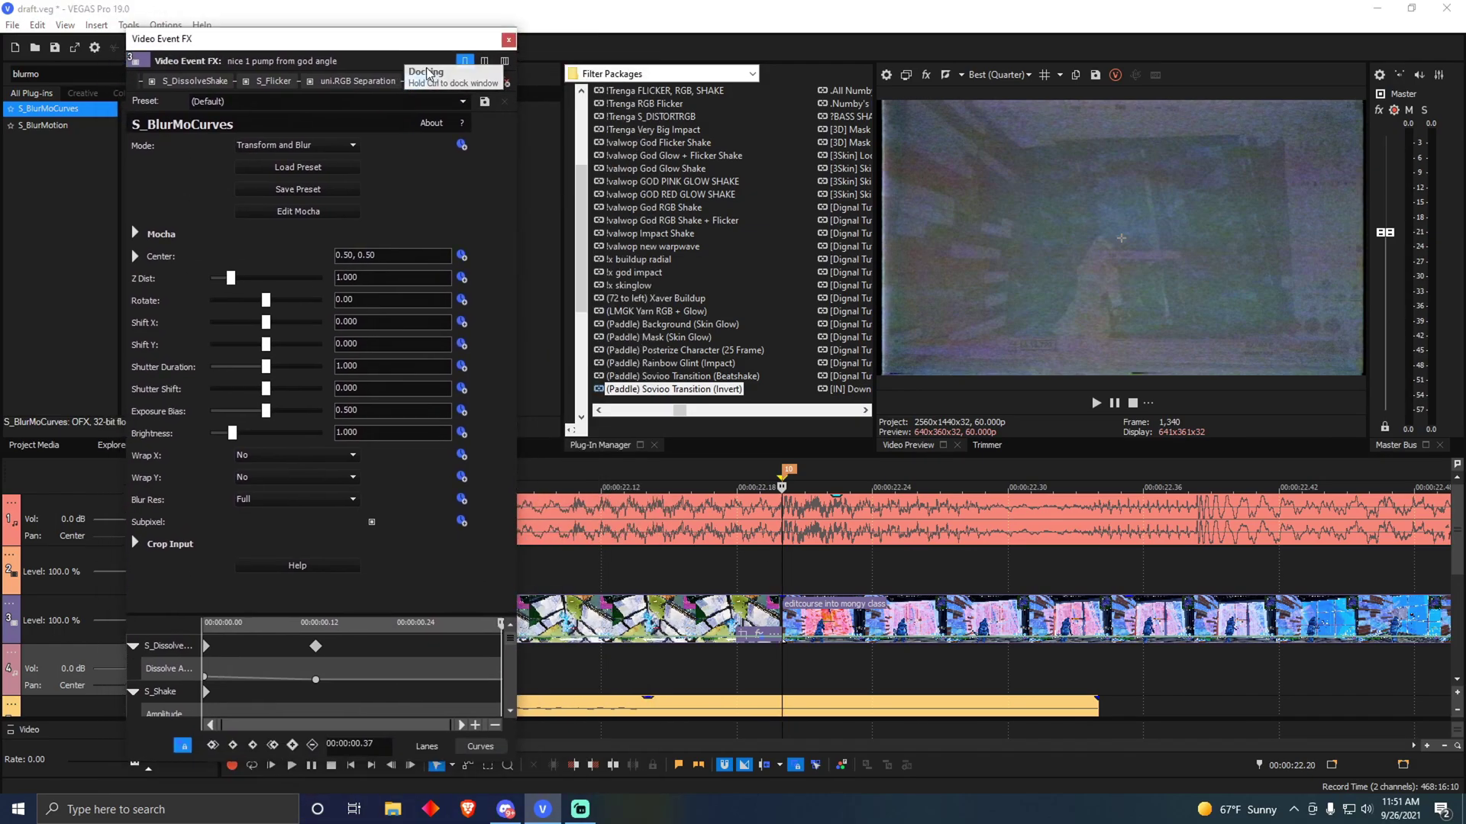
Step: Animate Z Dist in S_BlurMoCurves with a starting keyframe at timeline position 00:00:22.15
click(1297, 765)
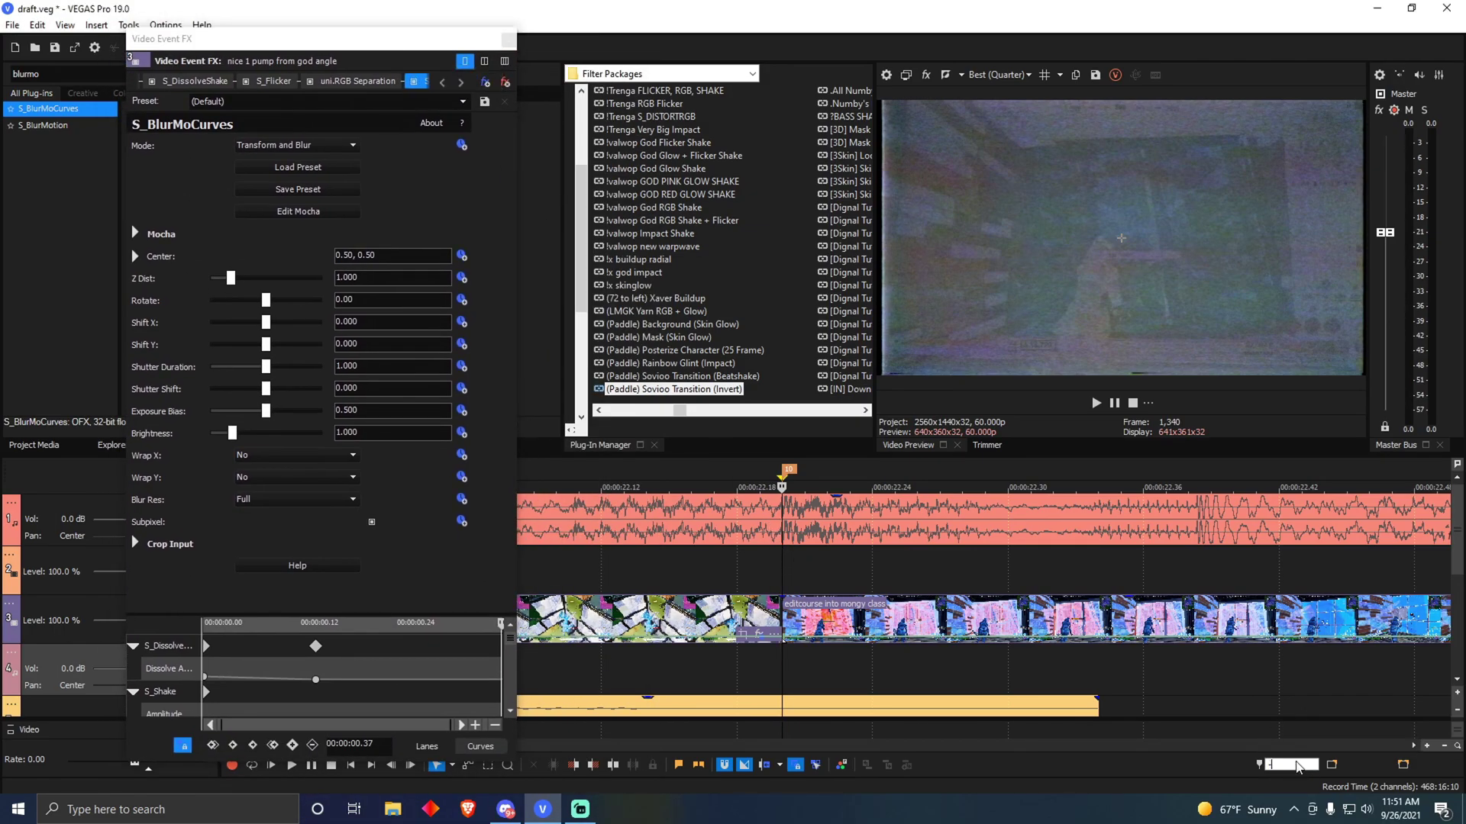
text(22.15)
key(Return)
drag(510, 639, 500, 739)
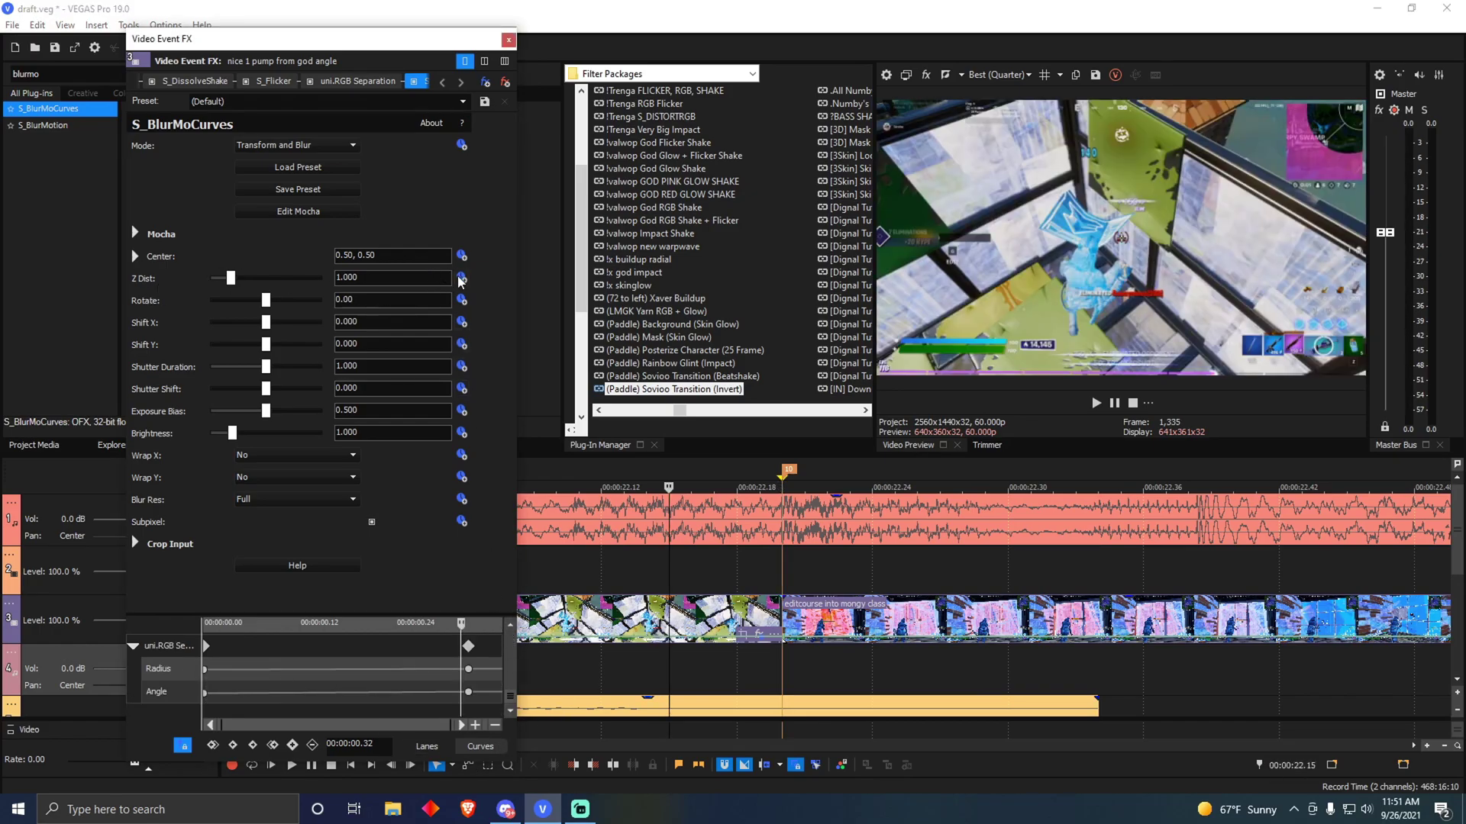
scroll(527, 683, down, 3)
scroll(418, 688, up, 3)
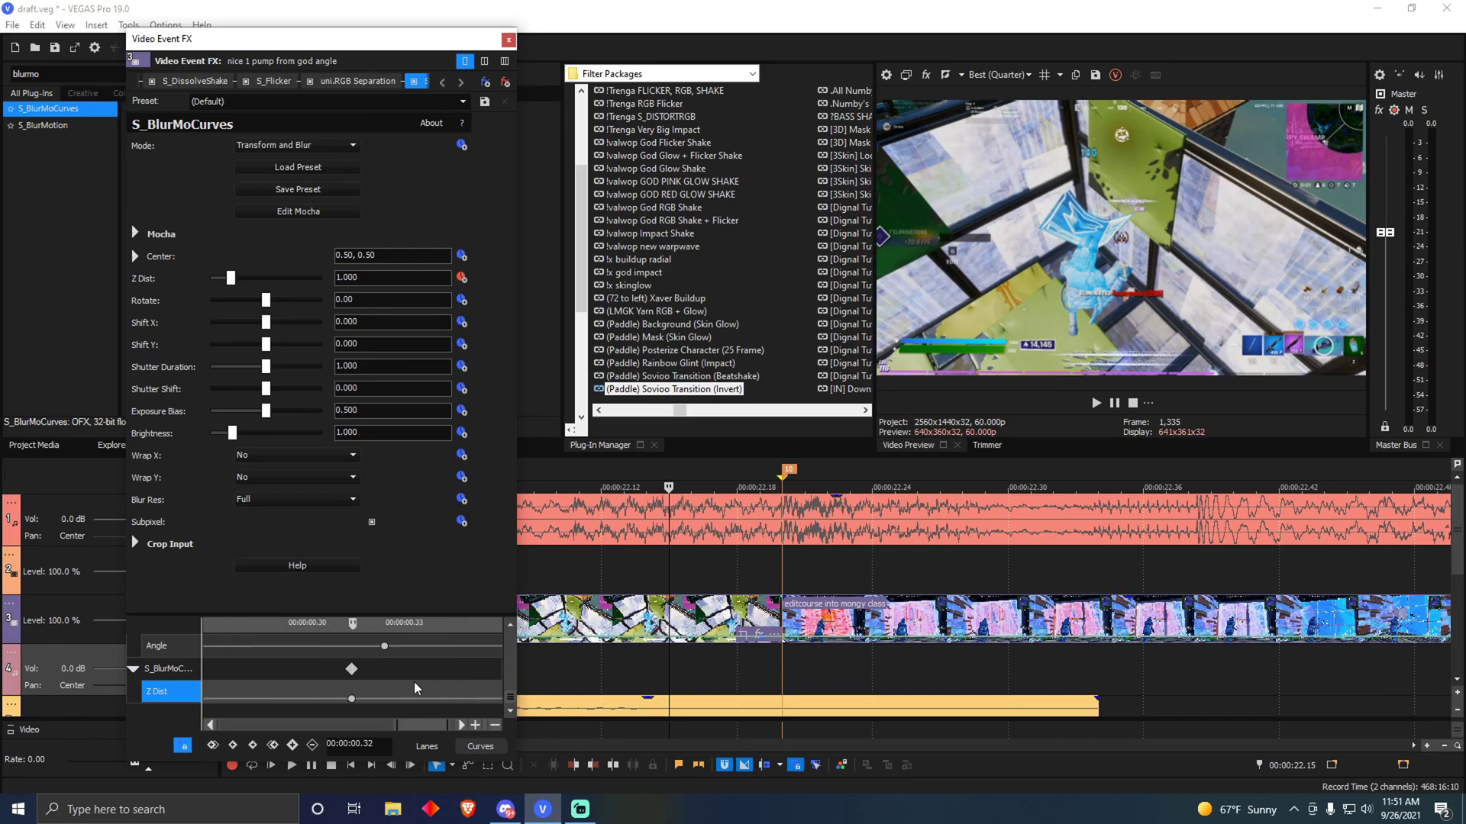
Step: Add a second Z Dist keyframe of 0.2 and move it to the end of the nice 1 pump segment
click(419, 686)
click(449, 676)
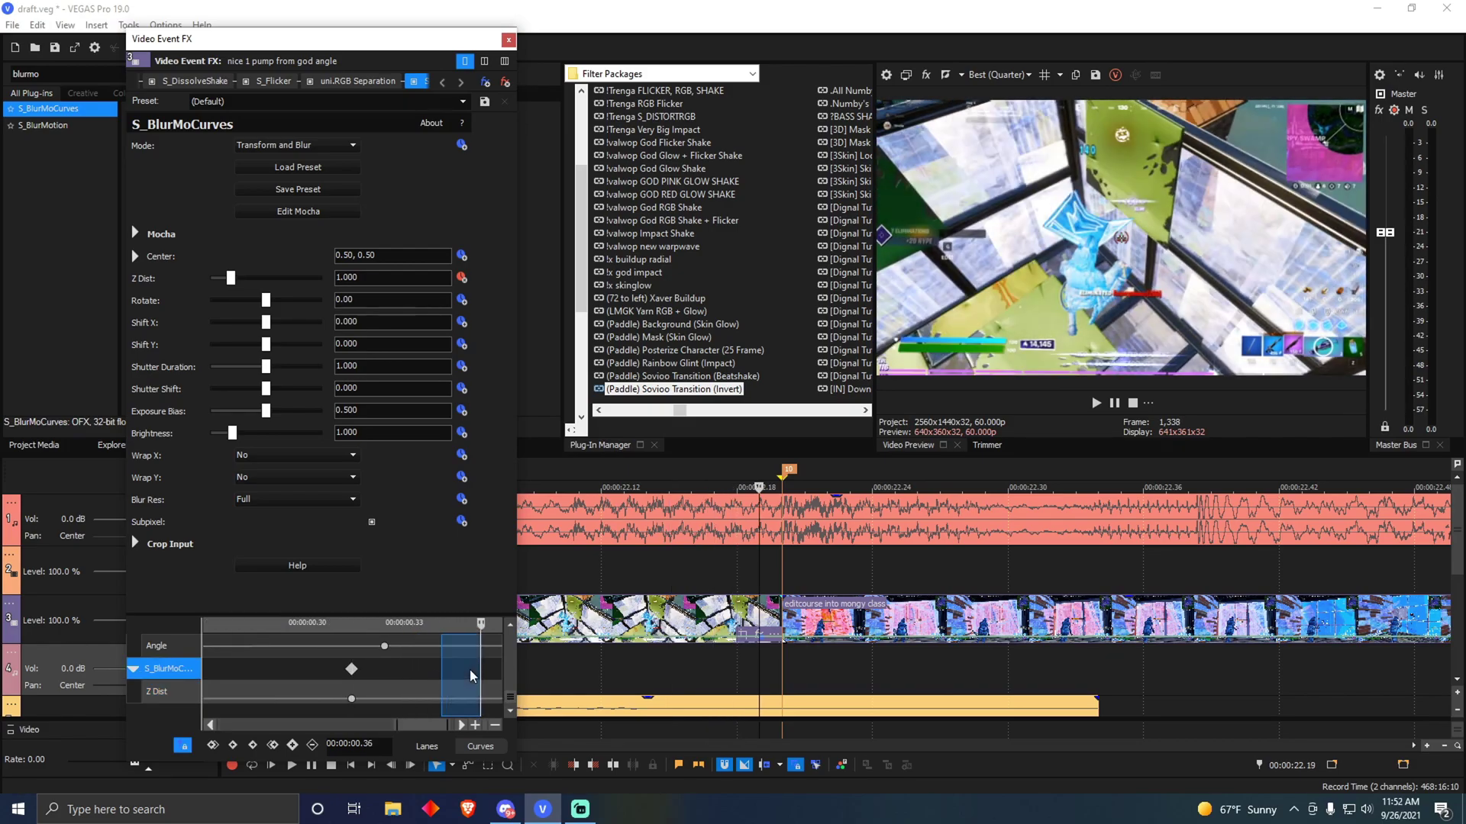
click(468, 677)
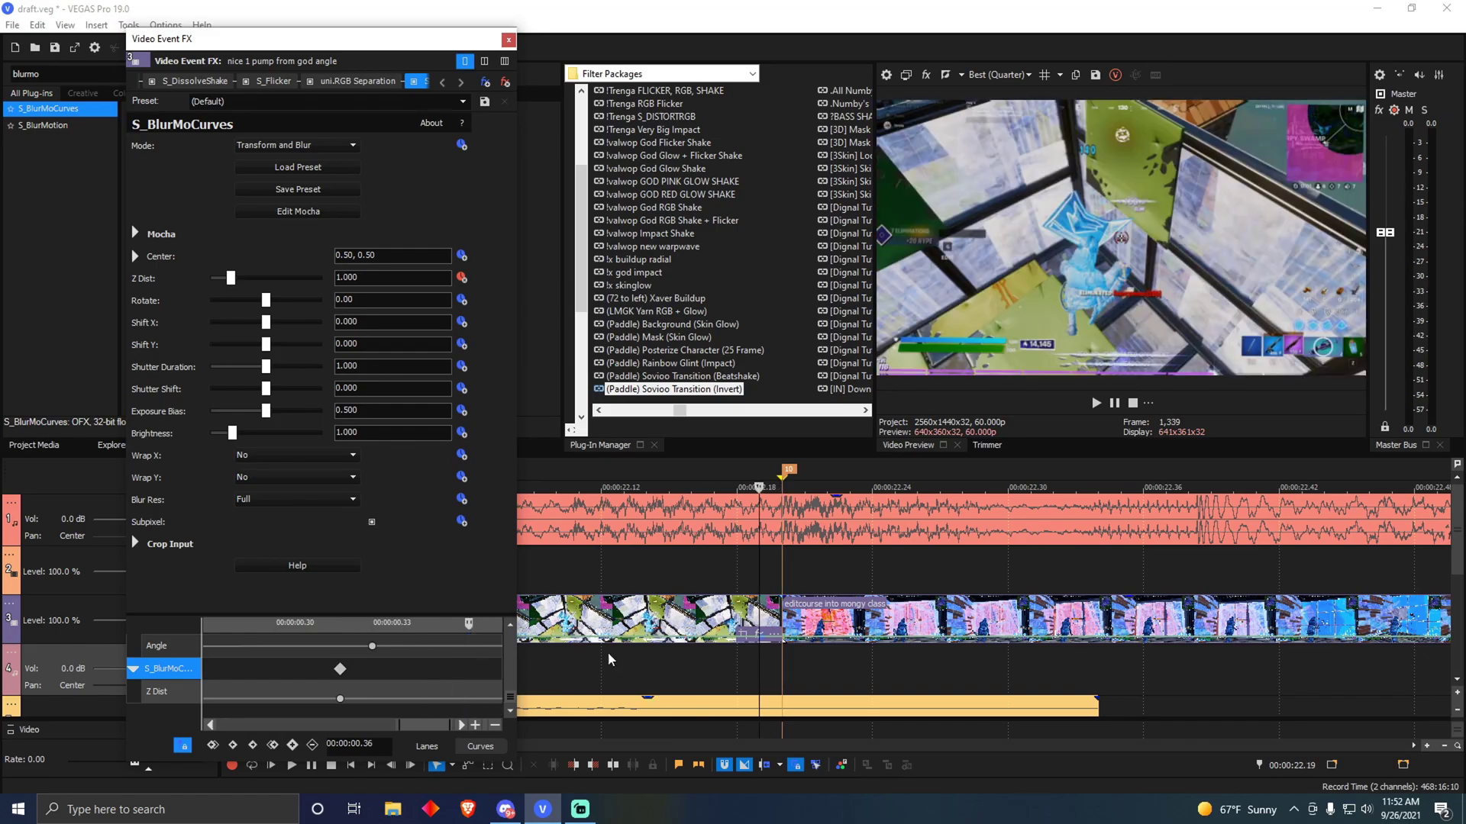
click(377, 281)
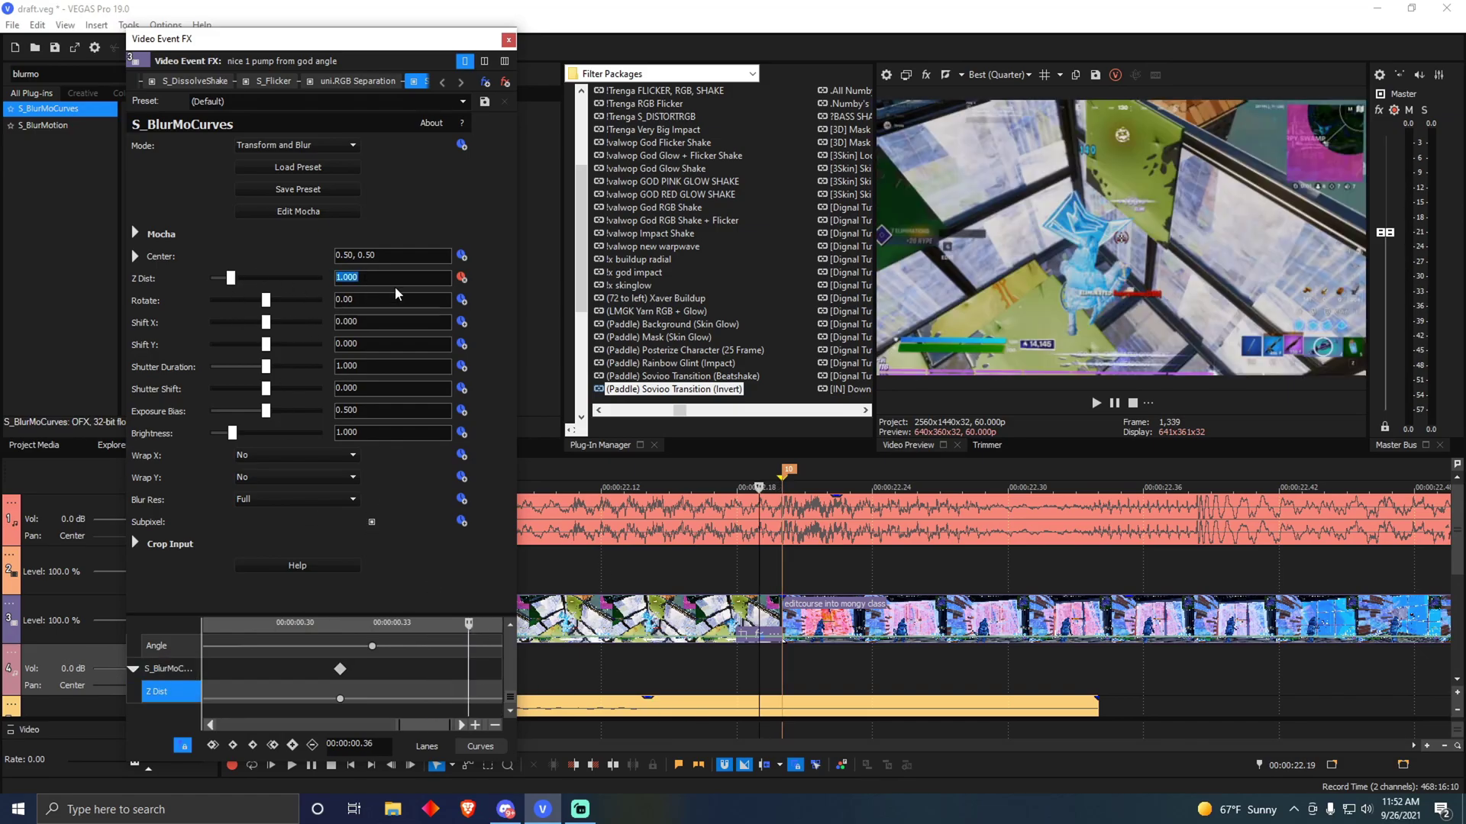
text(.2)
key(Return)
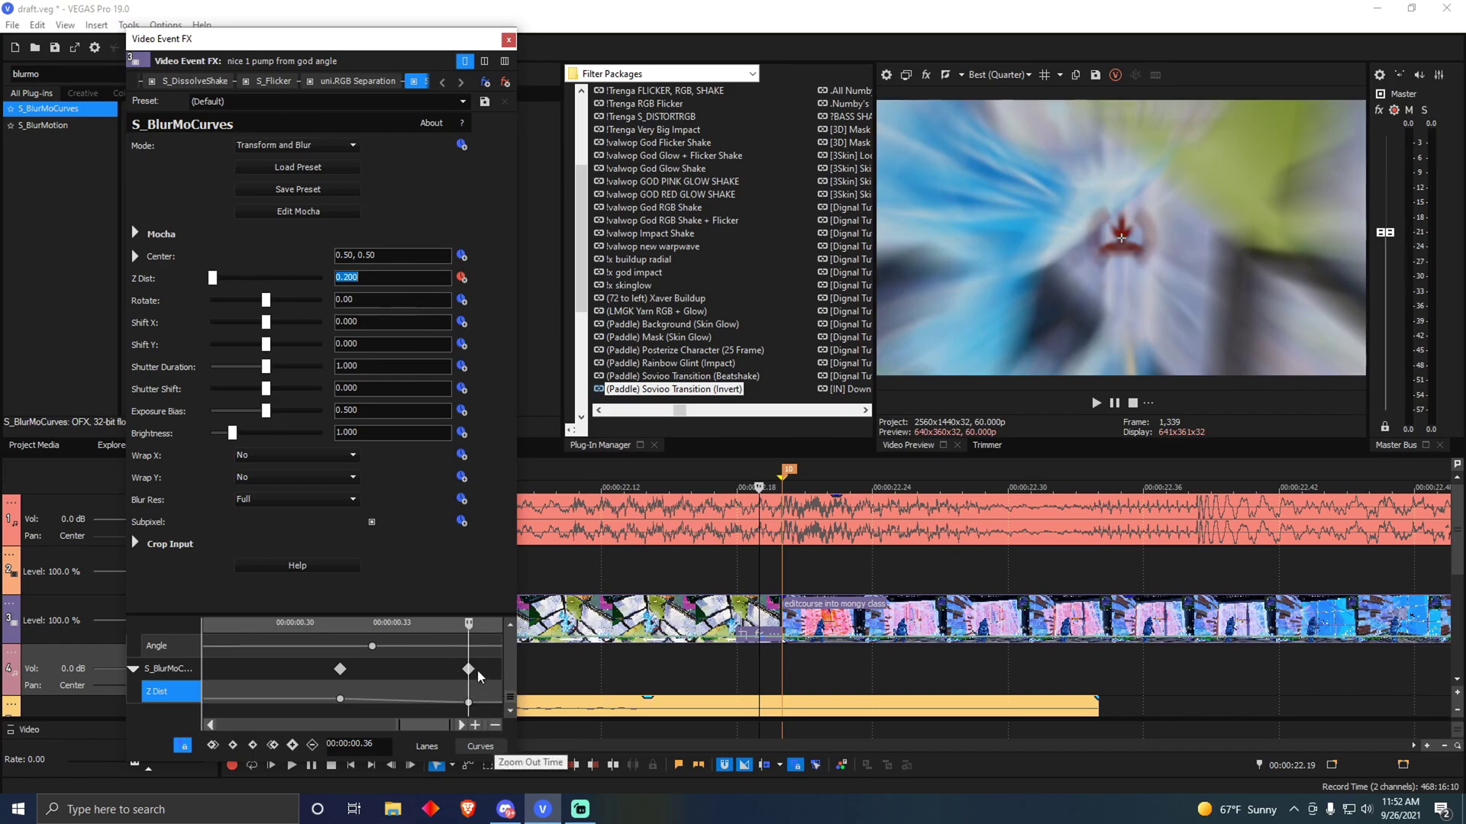
drag(468, 668, 499, 669)
Step: Set the first Z Dist keyframe's interpolation to Slow Fade and close the effect settings
click(441, 690)
click(340, 699)
right_click(340, 699)
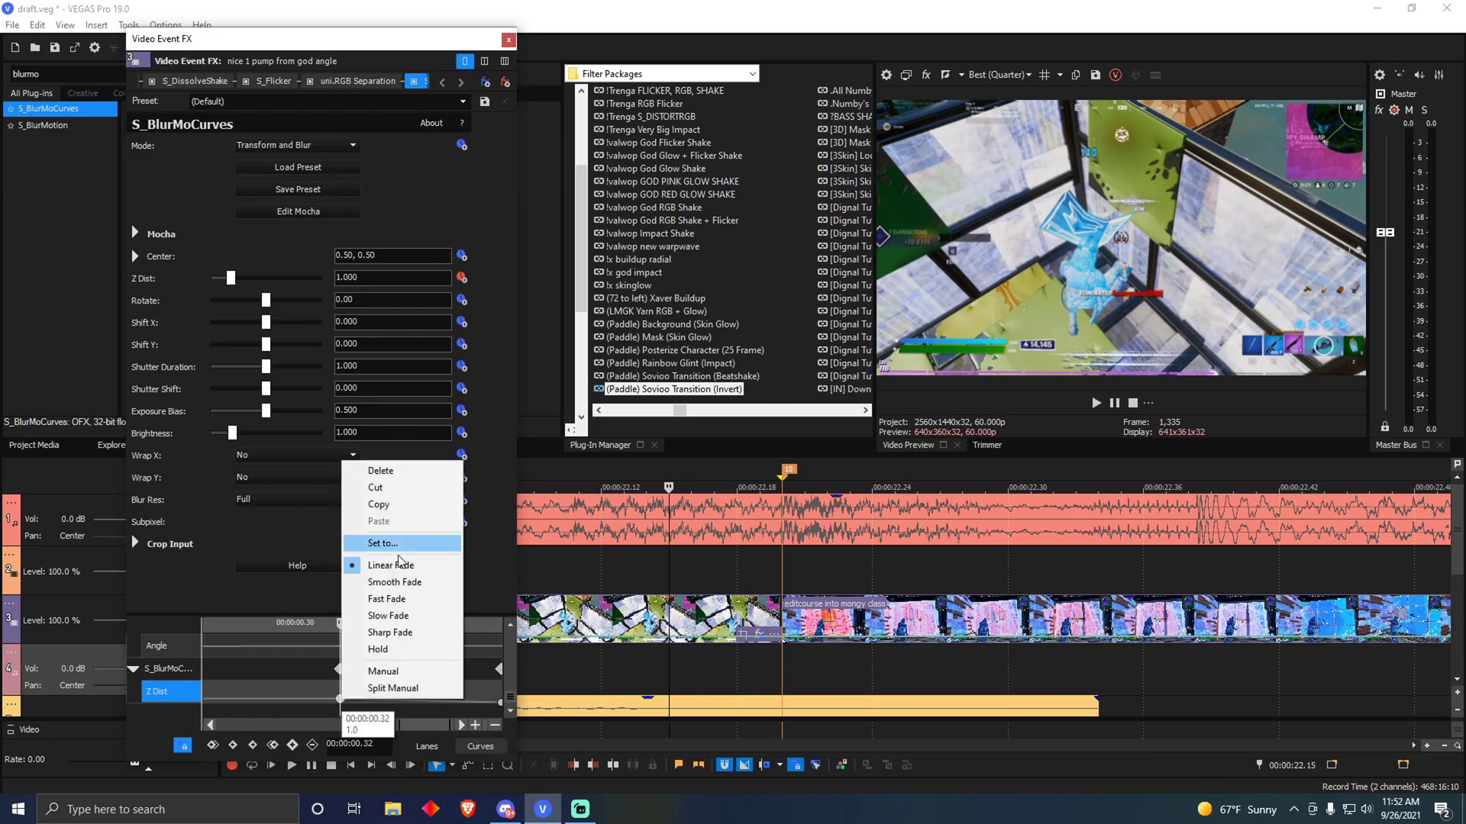
click(389, 615)
mouse_move(380, 688)
mouse_down()
mouse_move(473, 688)
mouse_move(351, 688)
mouse_up()
click(507, 39)
Step: Apply S_BlurMoCurves to the editcourse segment after the 00:00:22.20 marker and add a Z Dist keyframe five frames in
drag(139, 144, 329, 226)
drag(855, 651, 853, 633)
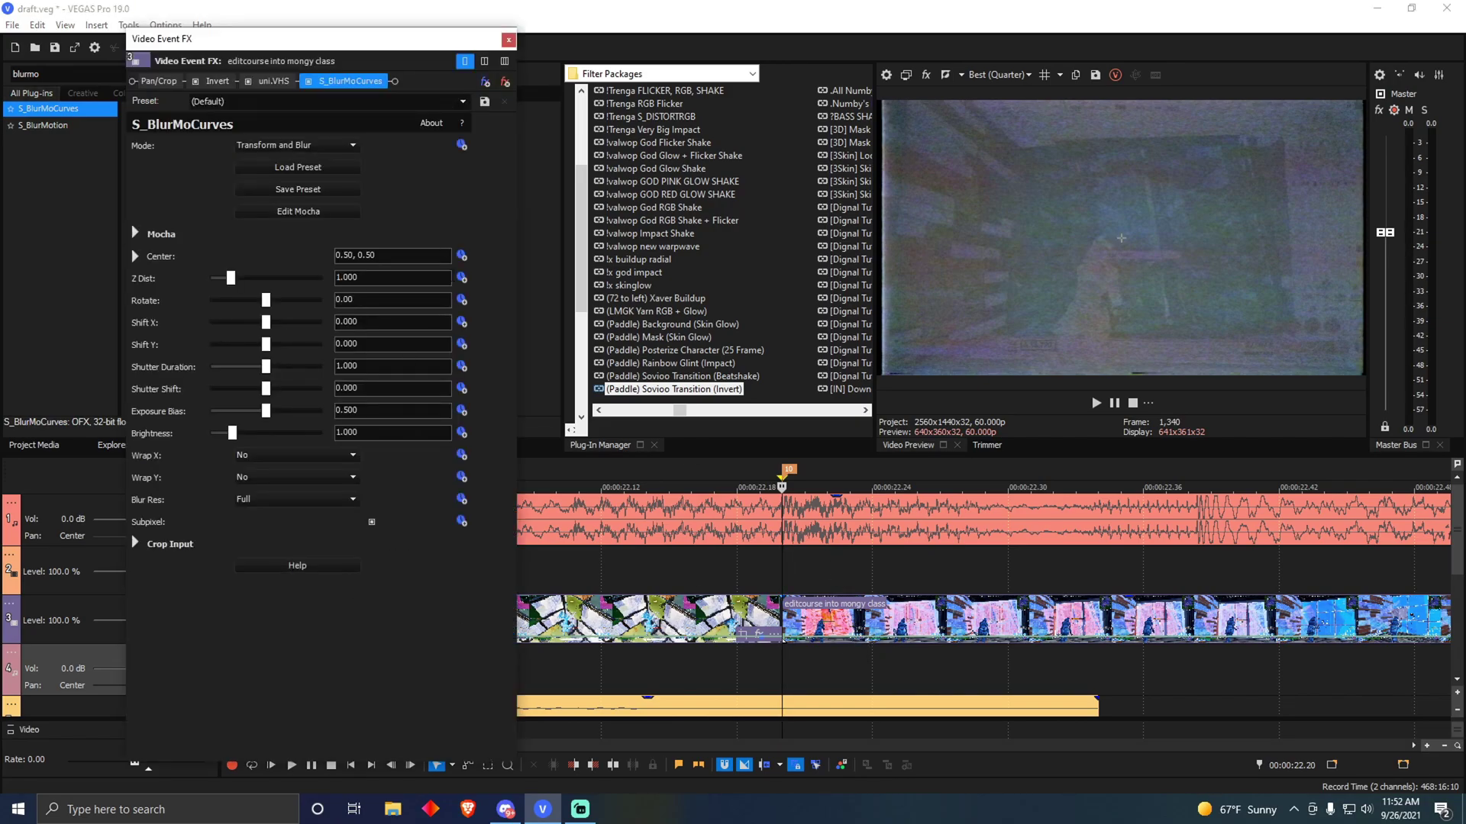
click(461, 279)
click(1291, 766)
text(+5)
key(Return)
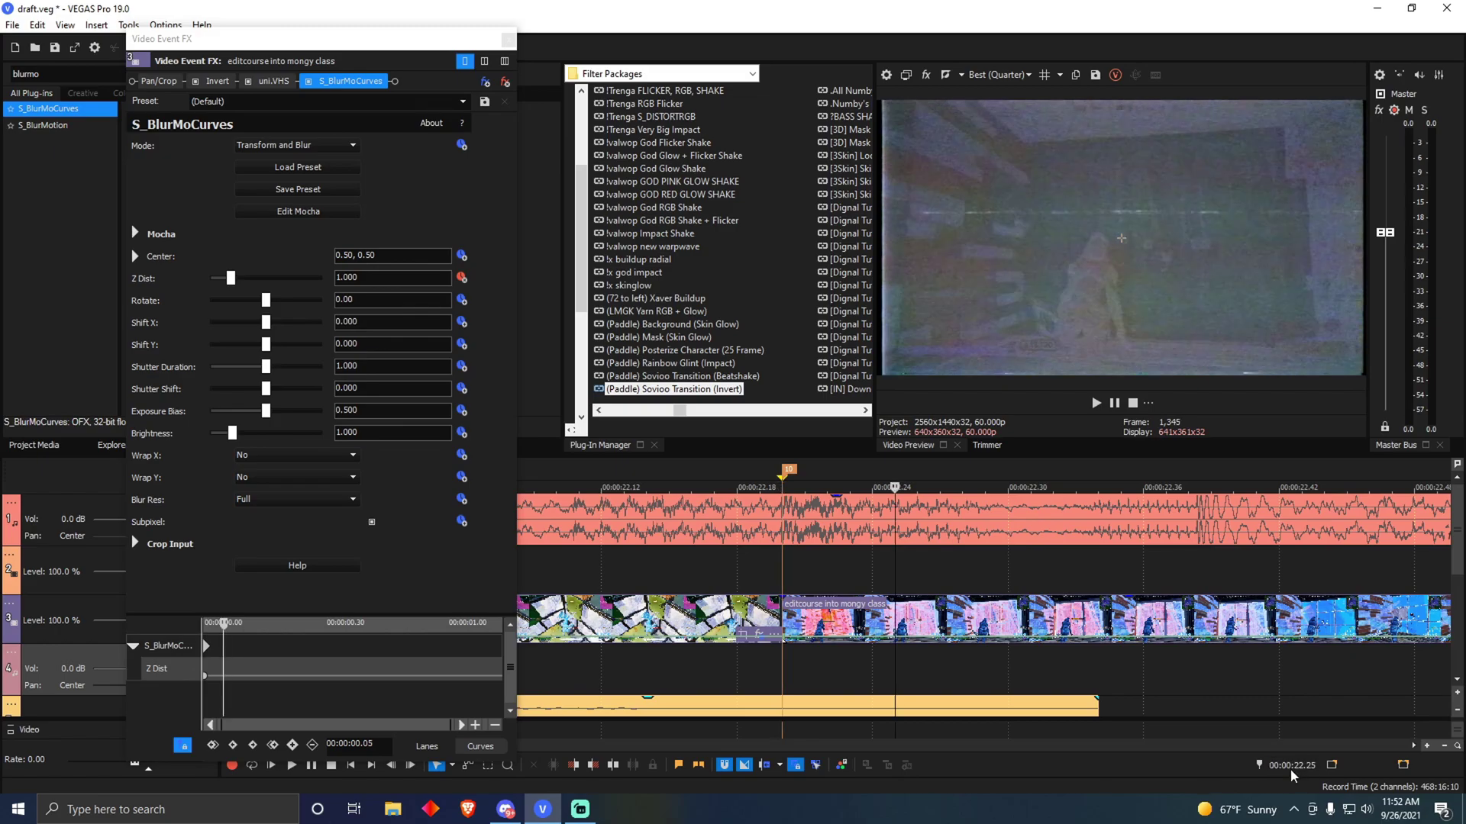
scroll(297, 626, up, 5)
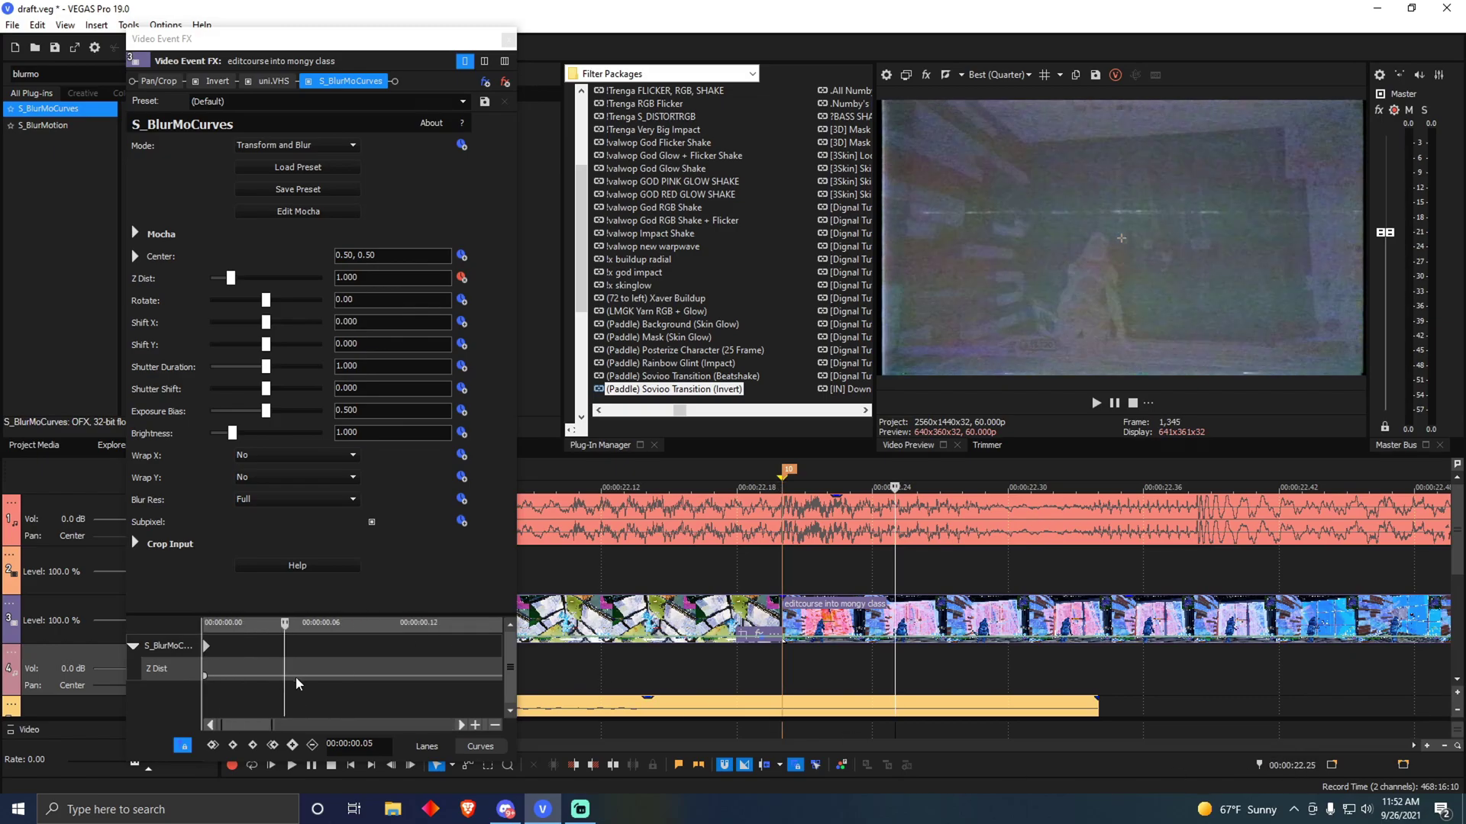
click(291, 746)
Step: Set the editcourse segment's starting Z Dist keyframe to 1.5 and both Wrap X and Wrap Y to Reflect
click(205, 676)
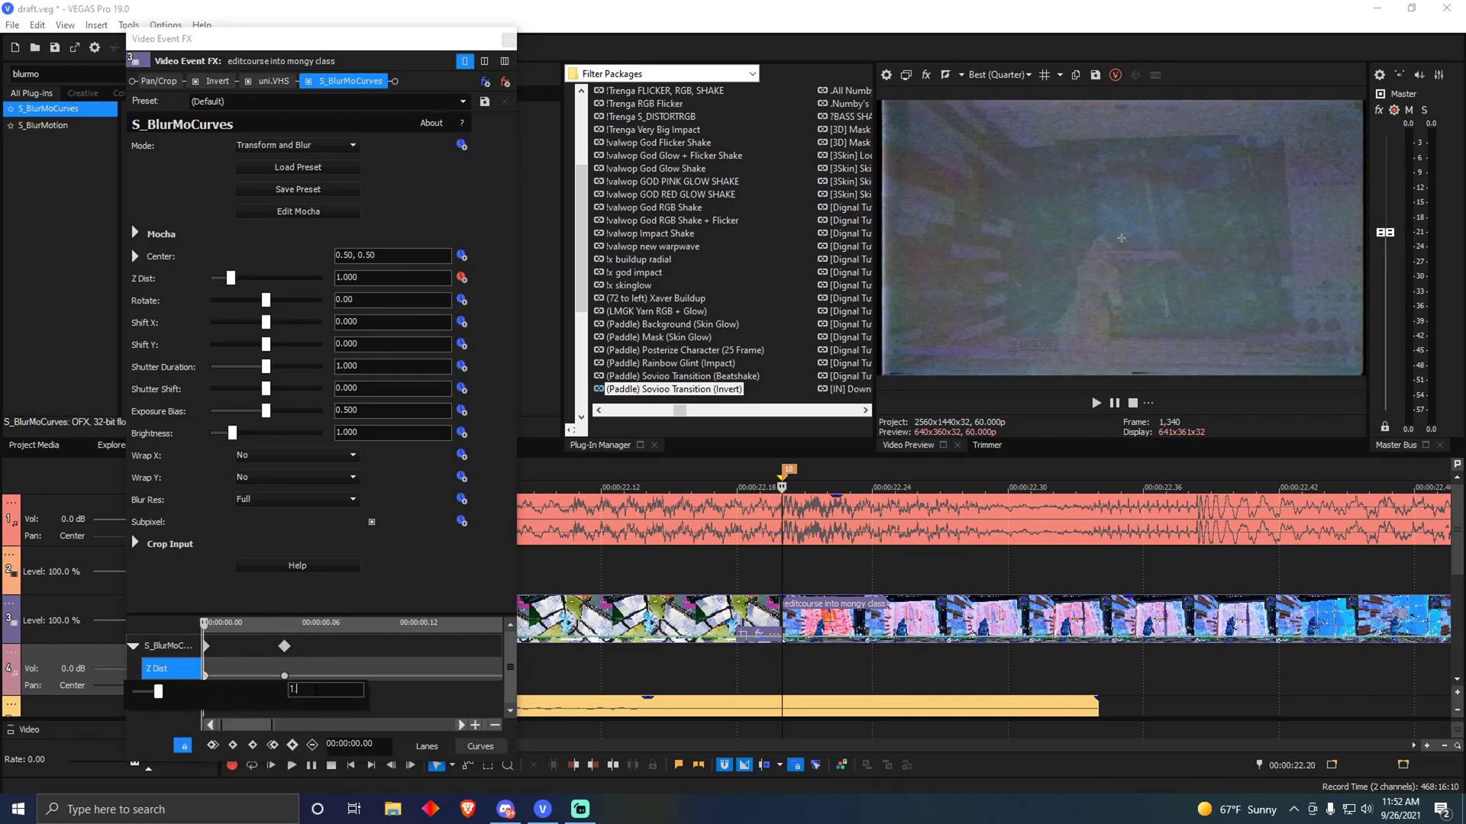
key(Return)
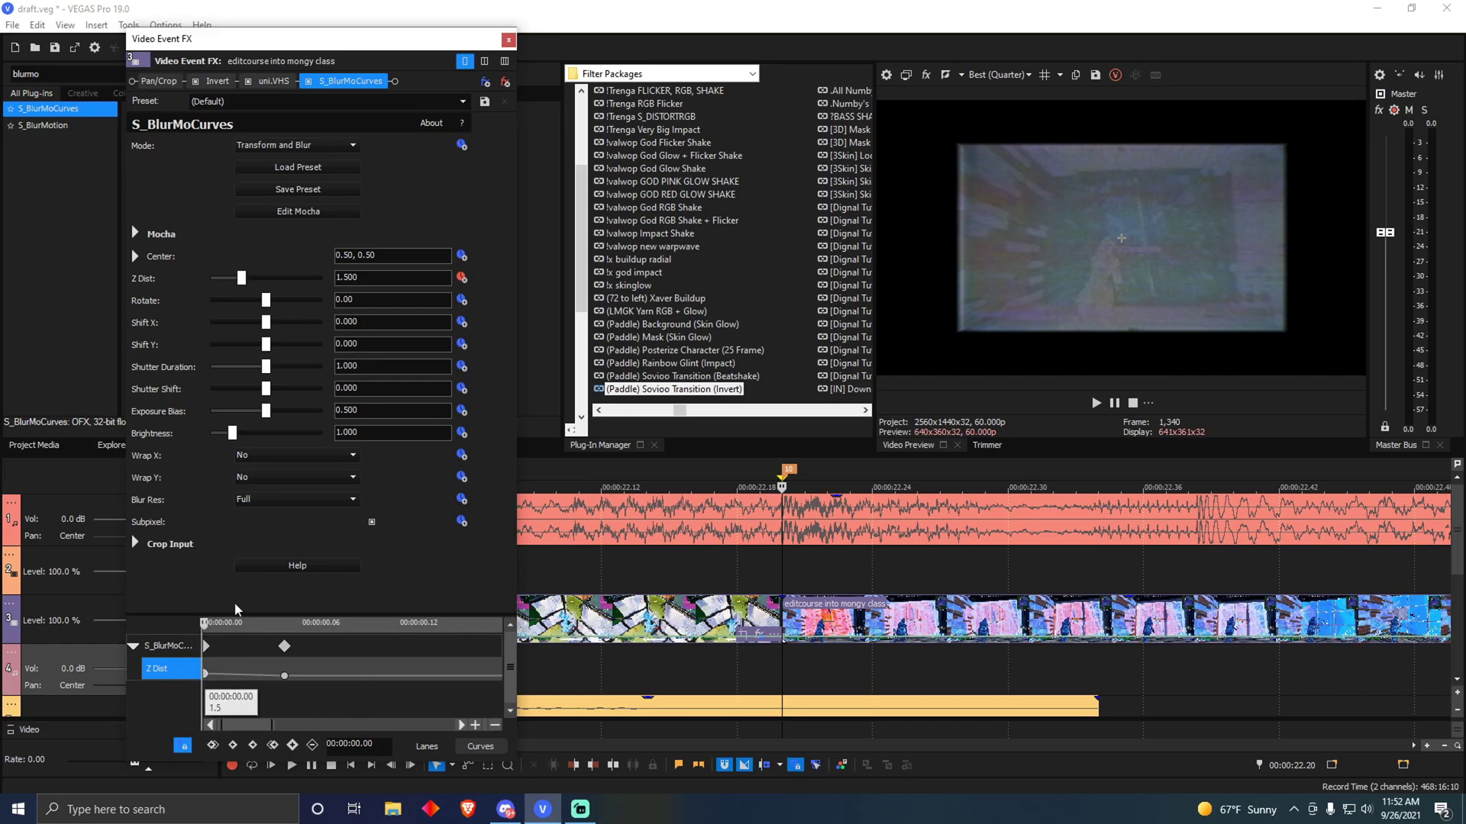
click(295, 455)
click(294, 490)
click(295, 478)
click(279, 512)
Step: Change both Z Dist keyframes' interpolation, using Slow Fade for the one at frame five, and close the effect settings
right_click(204, 675)
click(252, 582)
right_click(284, 677)
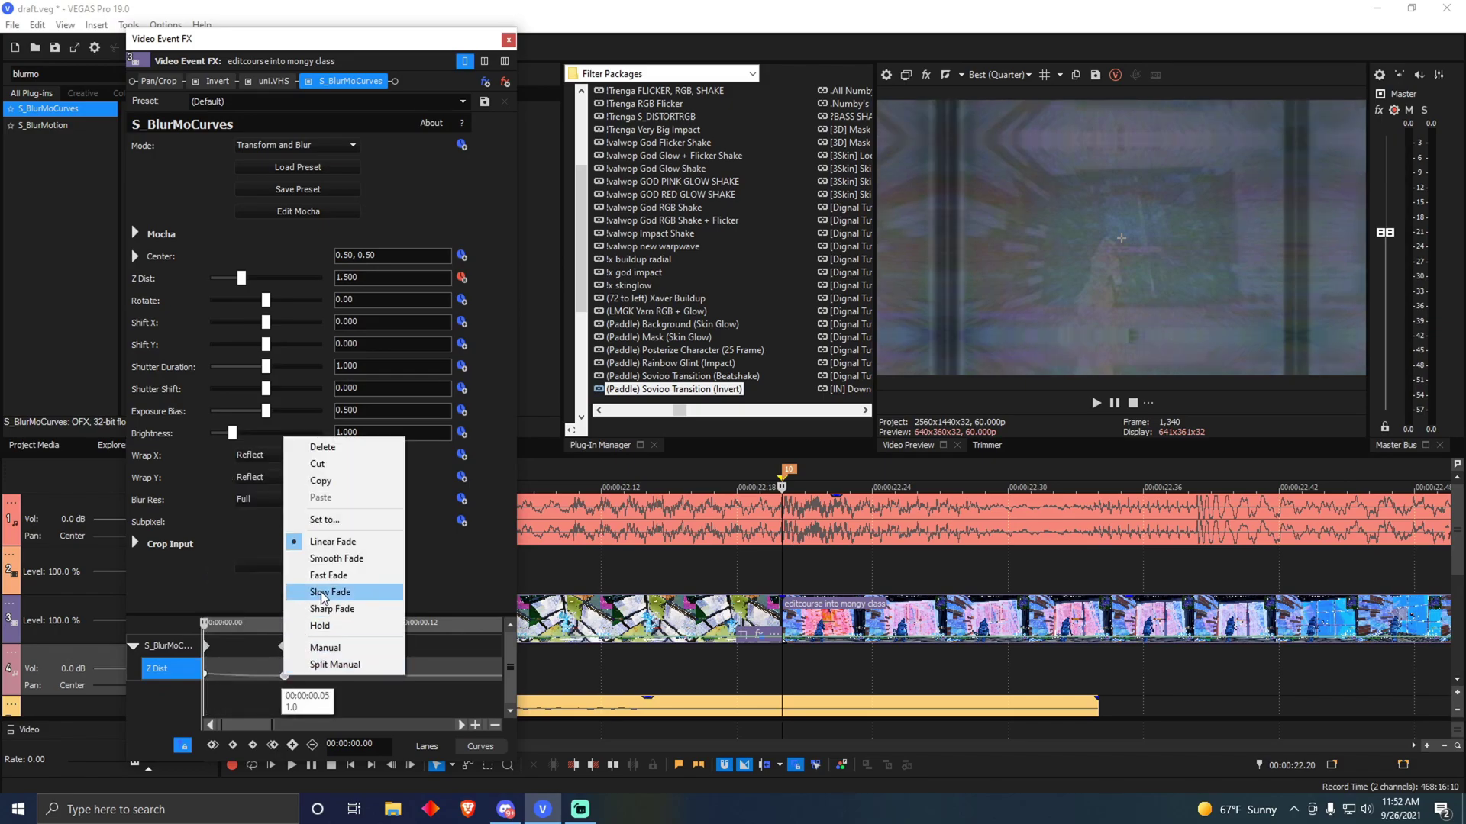
click(336, 590)
click(717, 449)
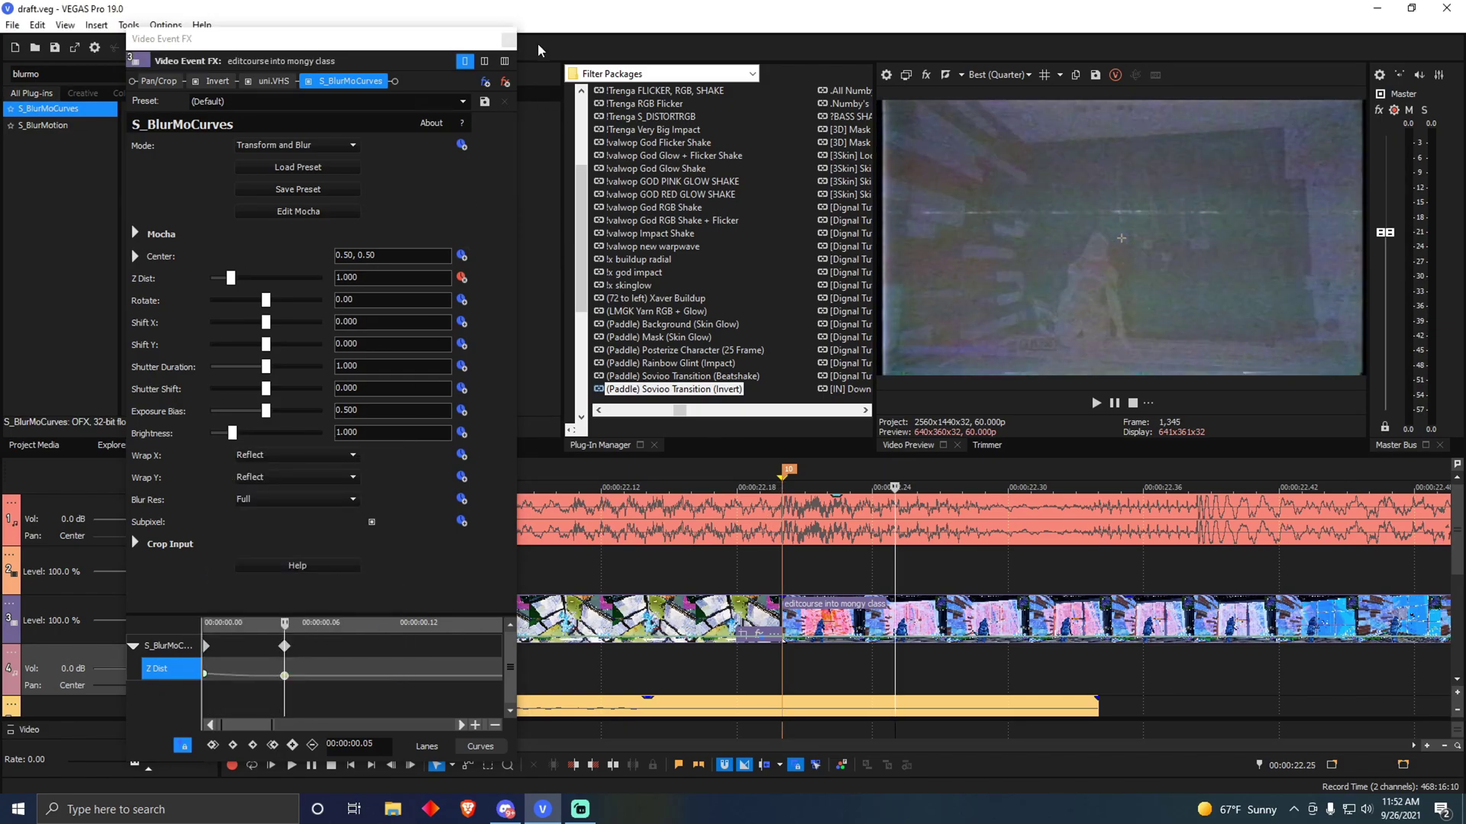
click(507, 39)
Step: Play back the blur transition around the 00:00:22.20 marker and the whole montage segment from 00:00:19.43 to 00:00:25.46
drag(979, 652, 647, 648)
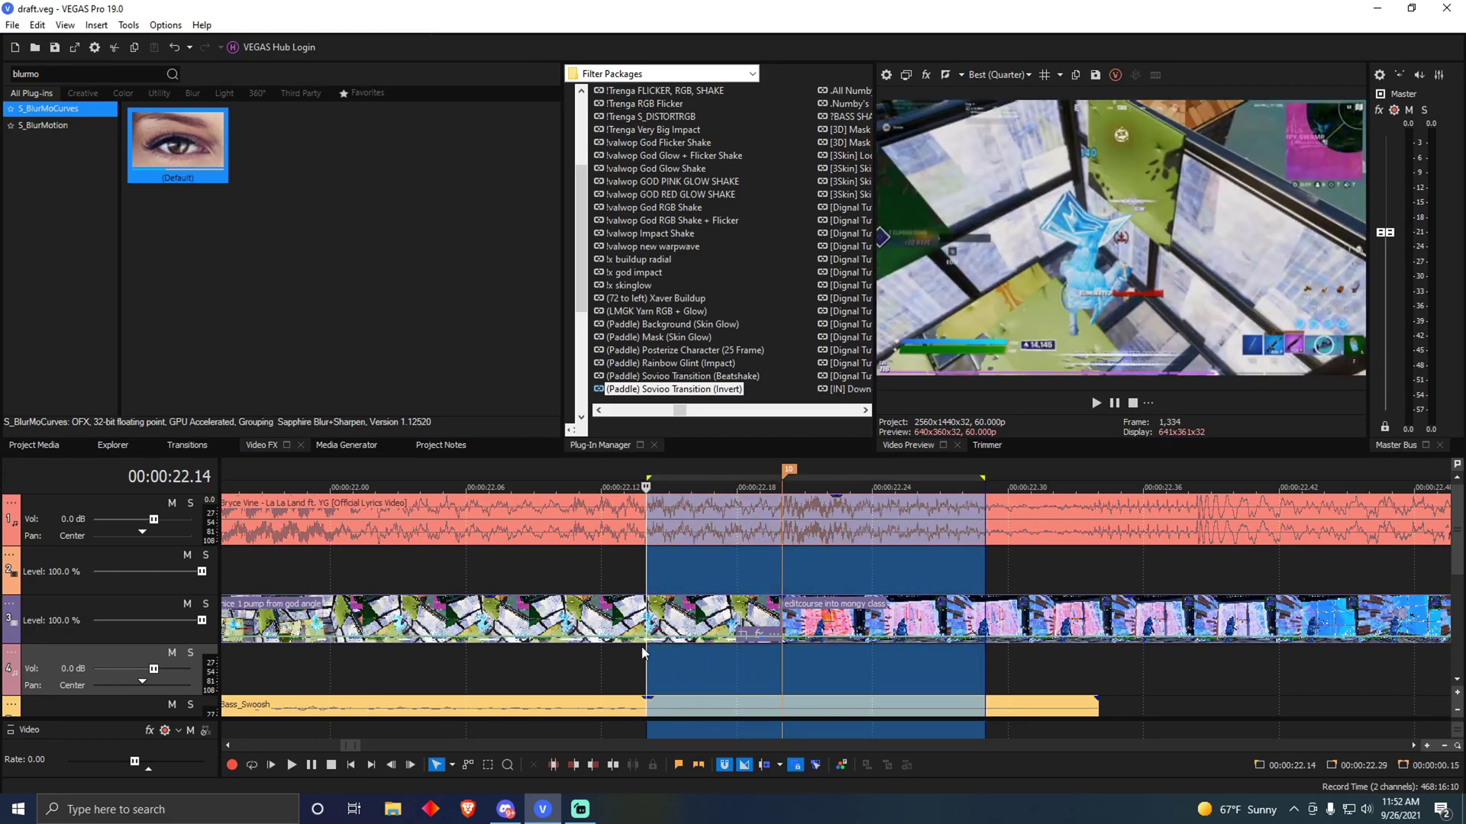
click(1096, 403)
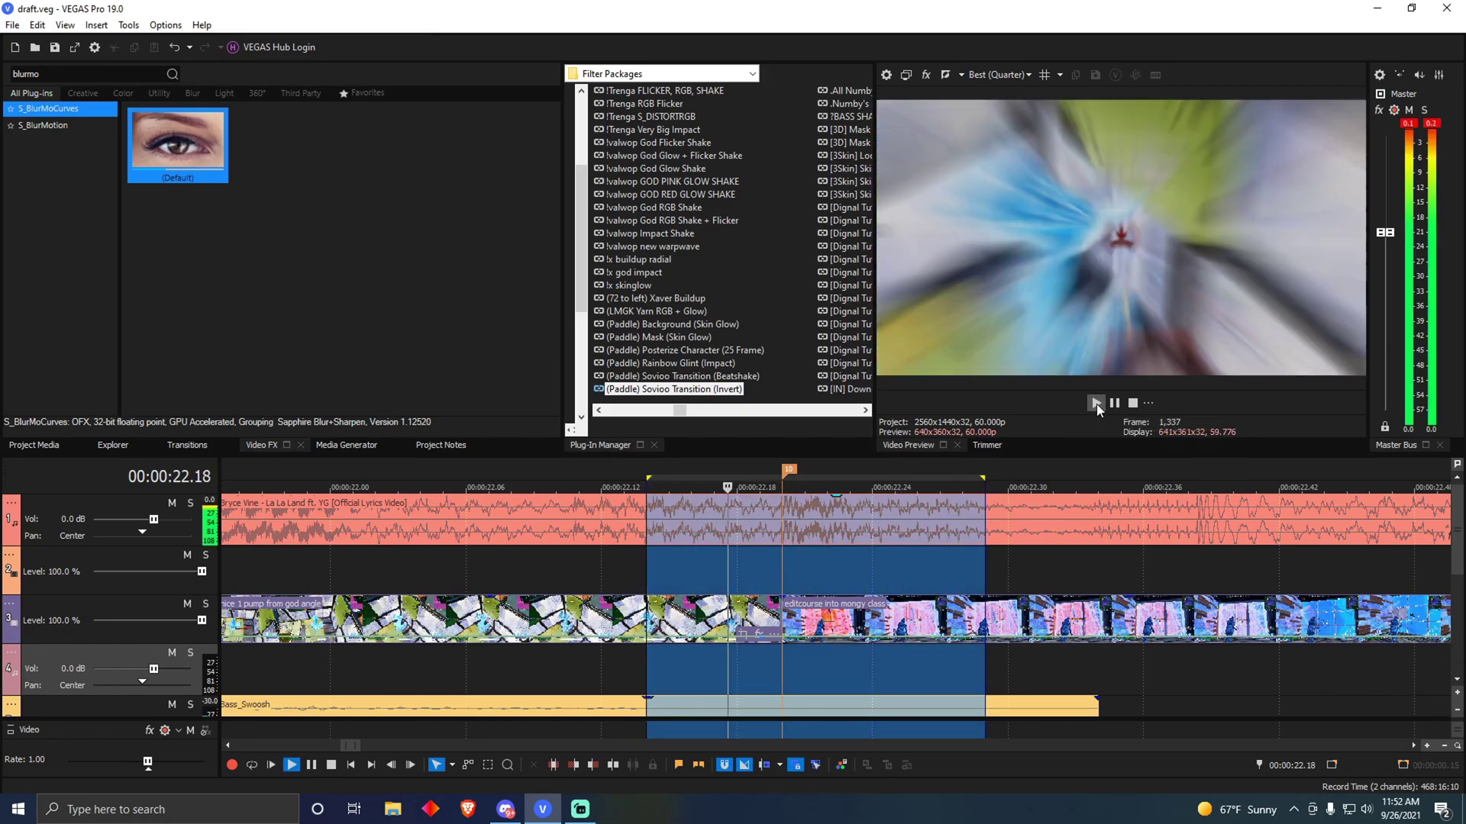
drag(984, 663, 1019, 660)
scroll(1019, 659, down, 5)
drag(827, 661, 915, 662)
drag(1093, 665, 1172, 653)
scroll(1032, 648, down, 4)
drag(1032, 648, 348, 649)
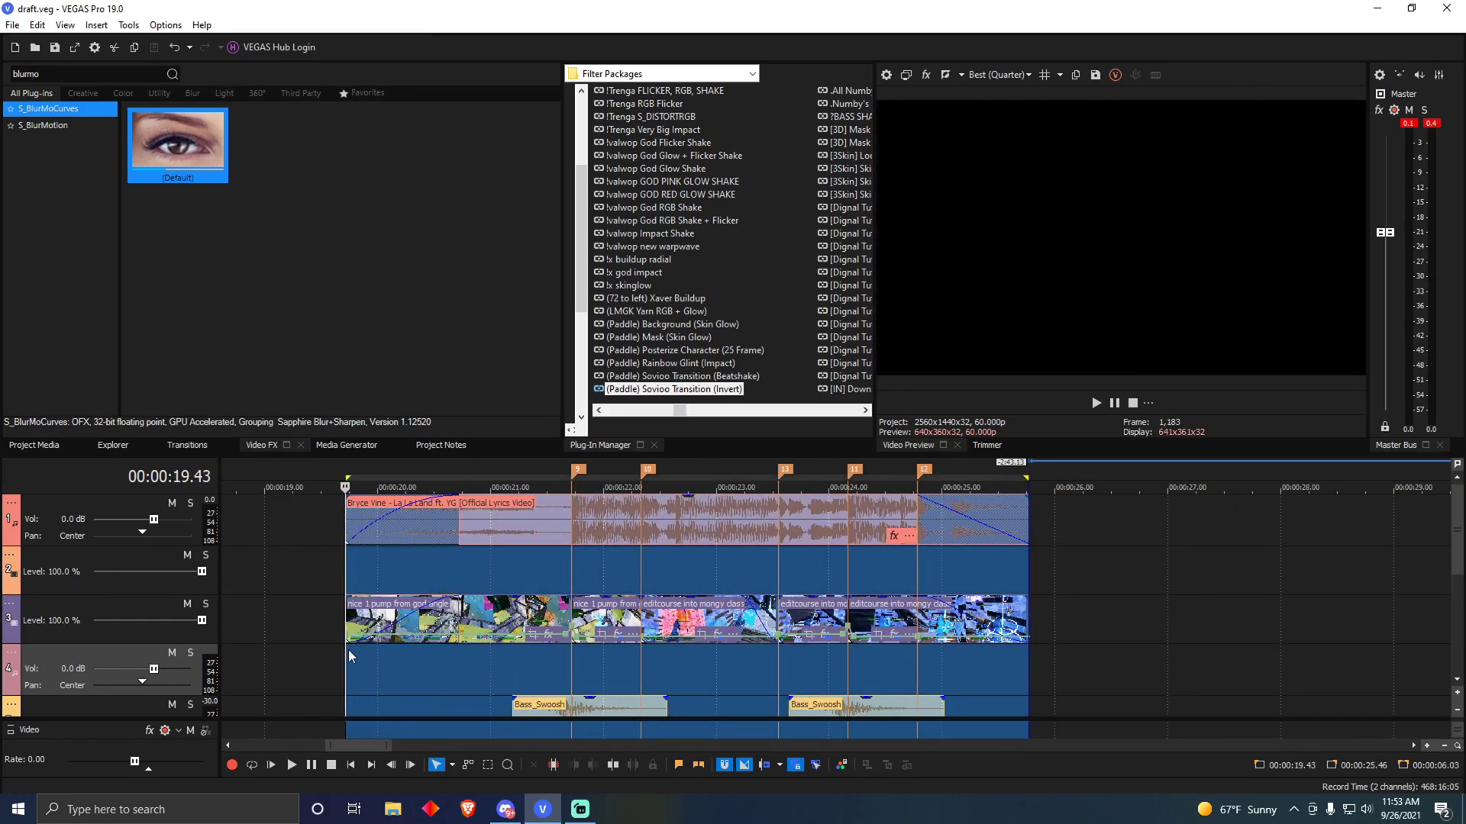
key(space)
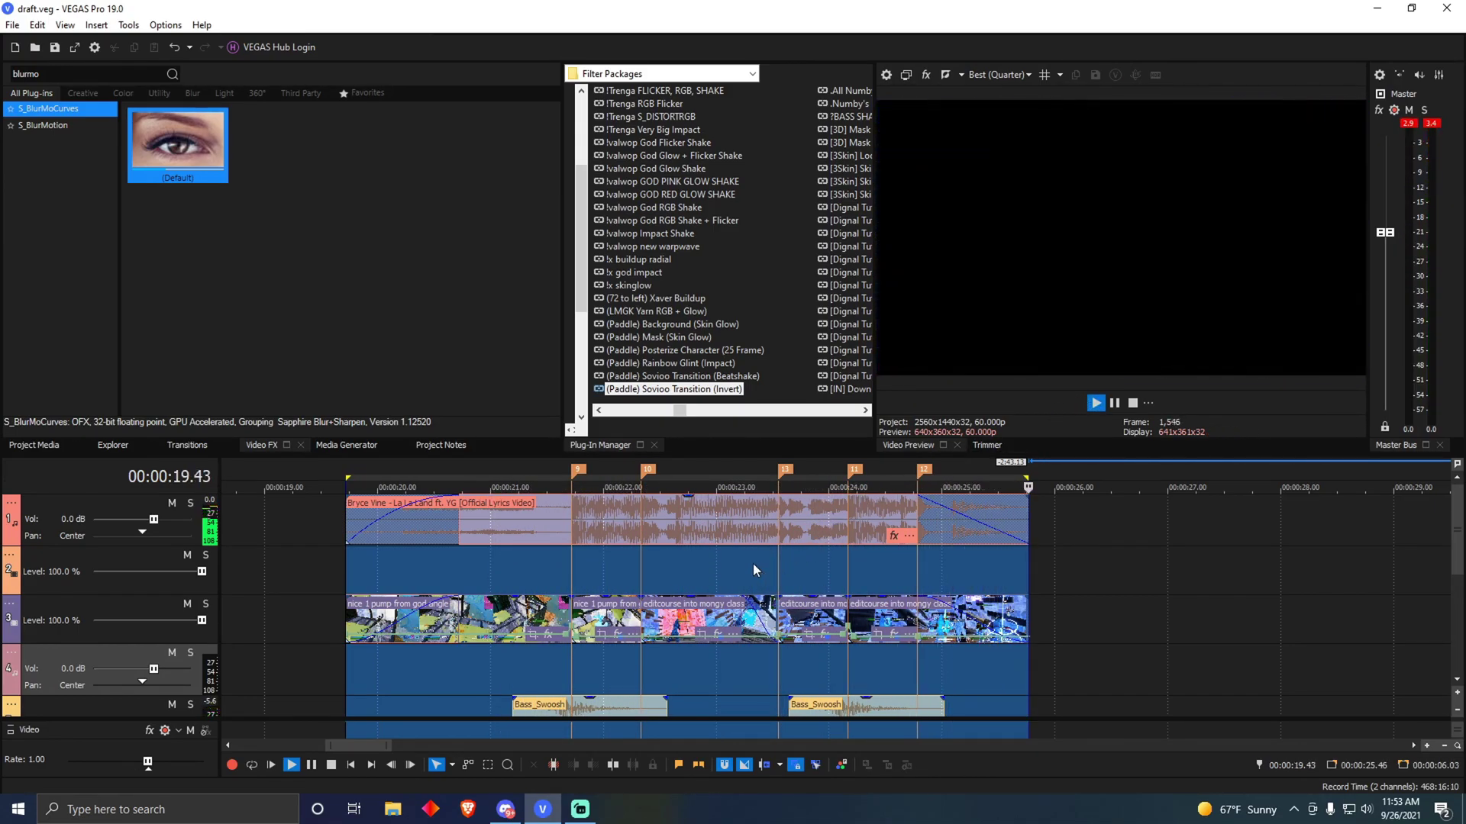
Step: Split the Bryce Vine music track at the 00:00:22.20 marker
click(640, 570)
scroll(604, 569, up, 5)
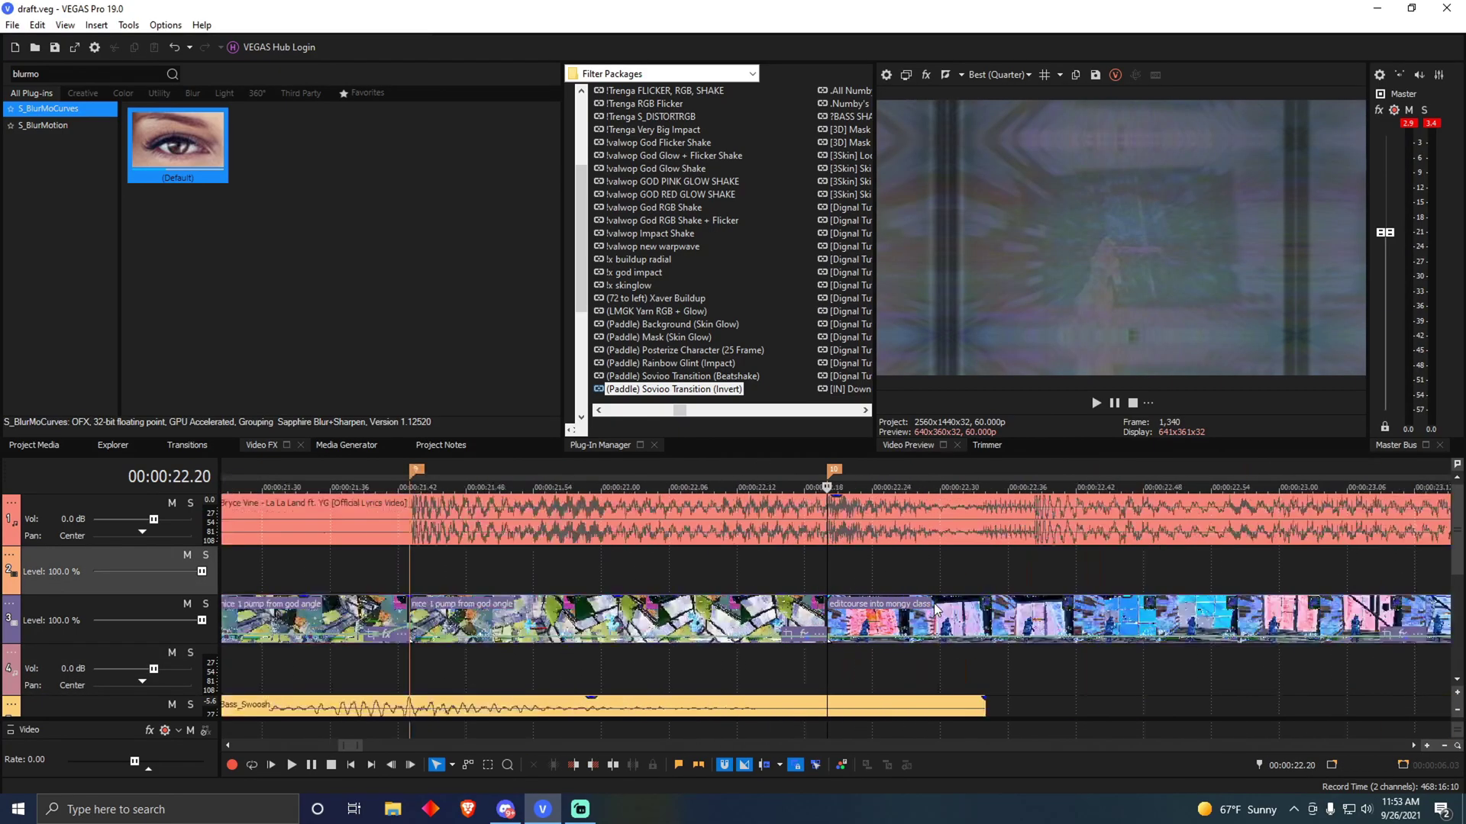
click(829, 528)
scroll(893, 565, down, 4)
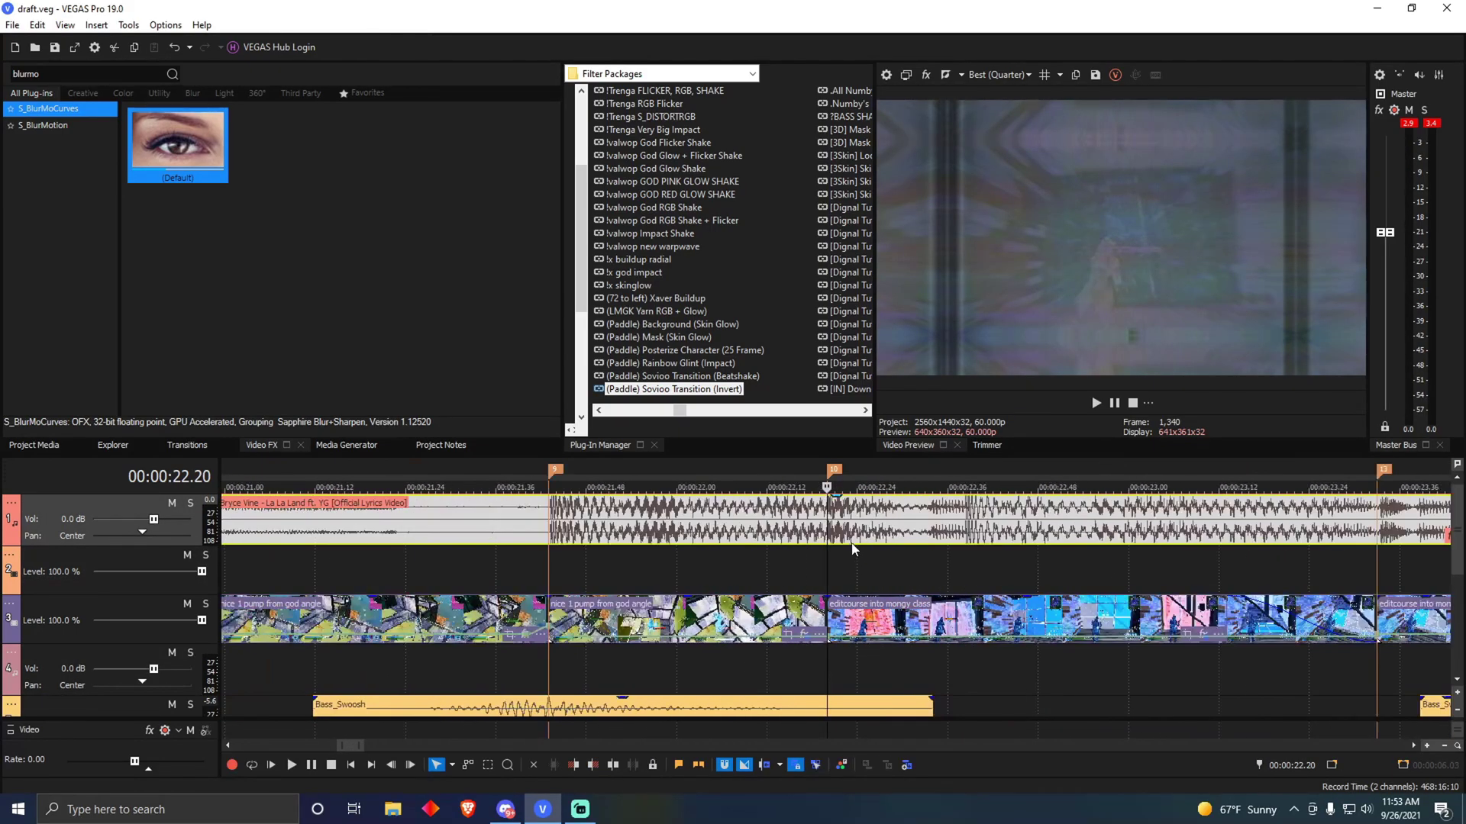
key(s)
Step: Extend the two music pieces about five frames past the 00:00:22.20 split in each direction to form a crossfade
scroll(855, 559, up, 5)
drag(827, 524, 553, 531)
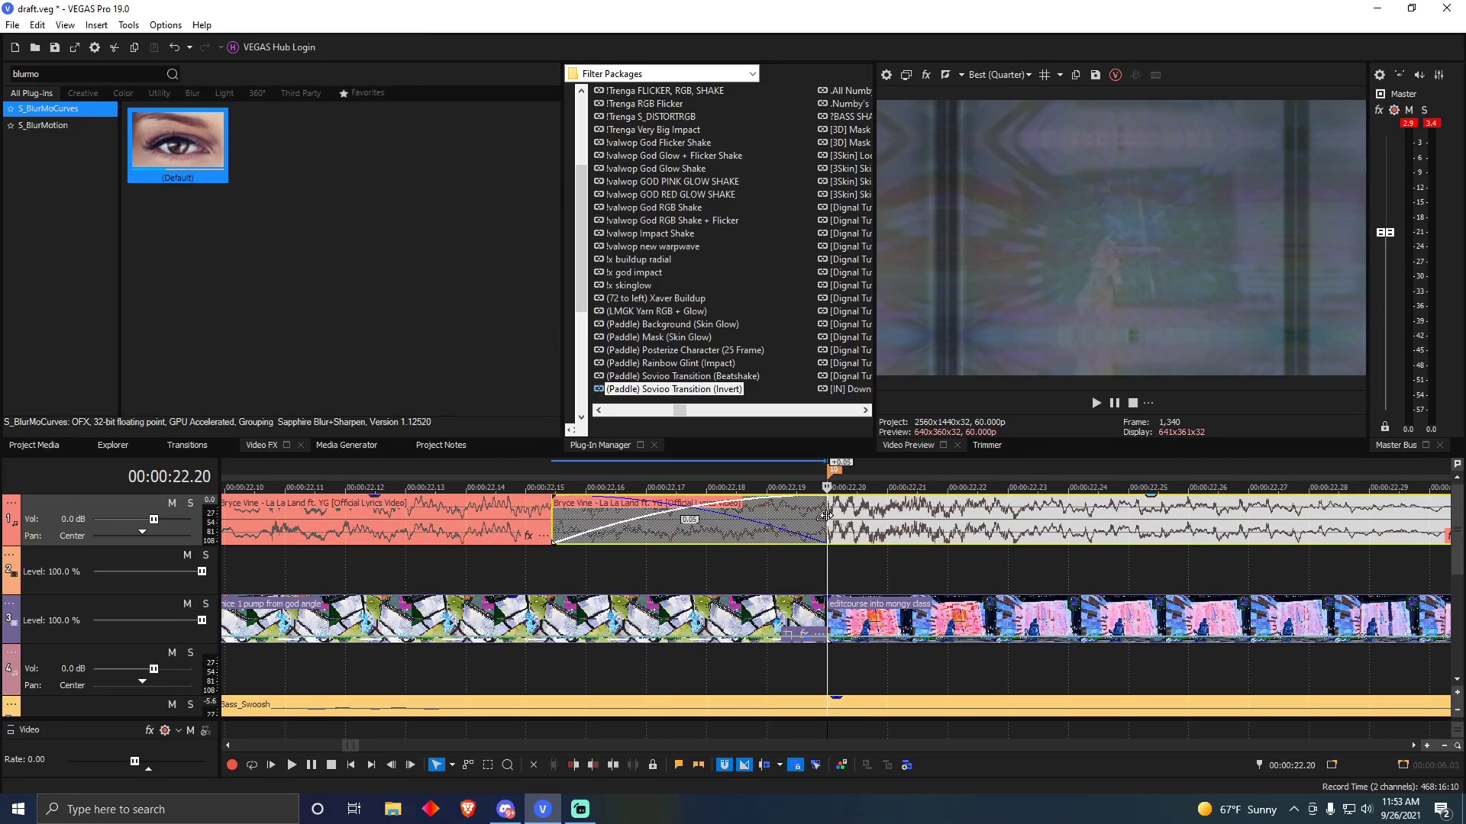
drag(825, 516, 1128, 519)
scroll(806, 546, down, 4)
drag(725, 572, 903, 565)
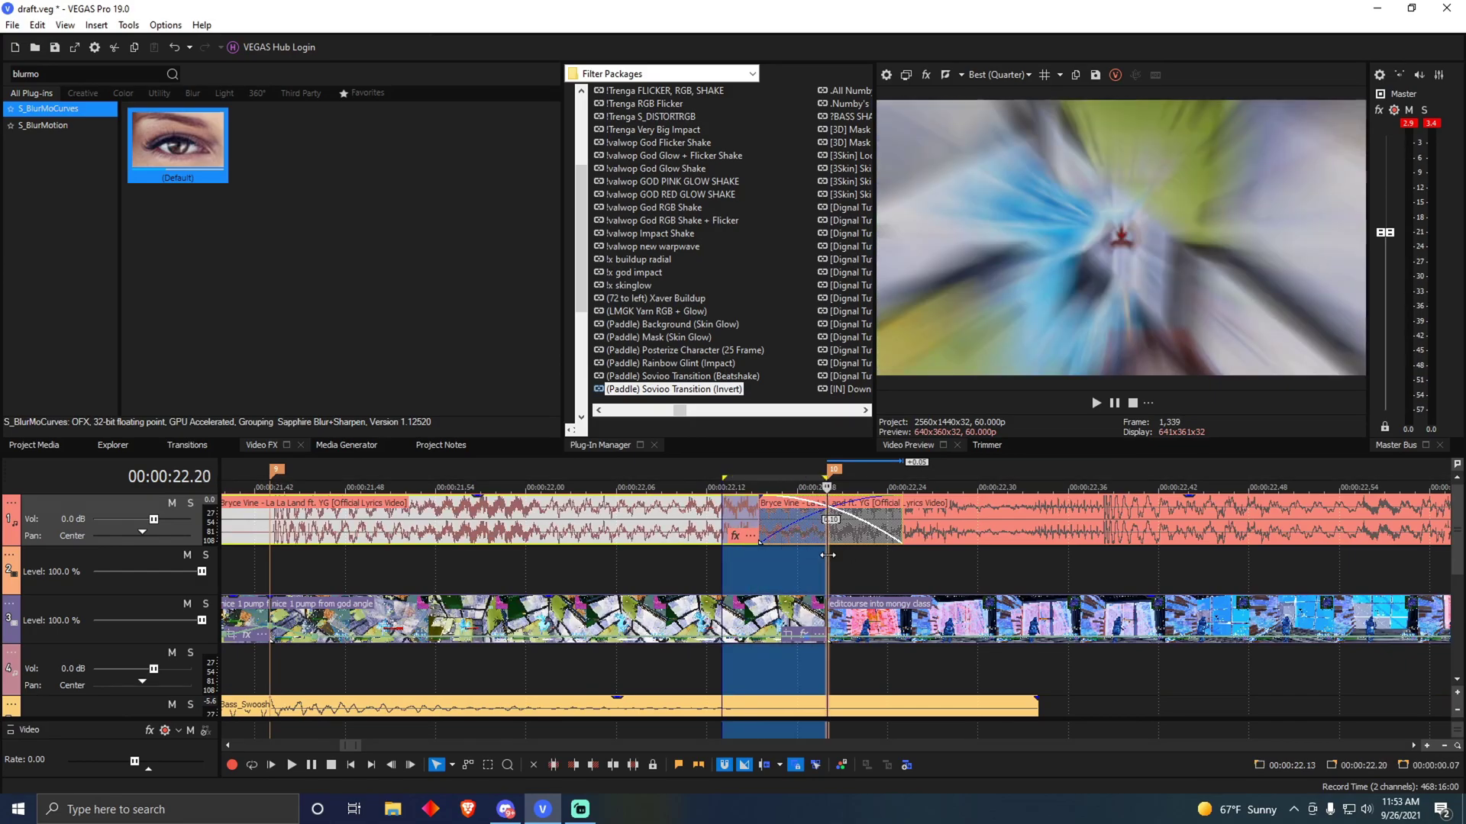
Step: Split the Bryce Vine music track at the 00:00:23.33 marker
scroll(909, 567, down, 4)
click(1012, 564)
click(1020, 563)
scroll(1020, 563, up, 4)
click(828, 524)
key(s)
Step: Extend the two music pieces about two frames past the 00:00:23.33 split in each direction to form a short crossfade
drag(829, 521, 797, 520)
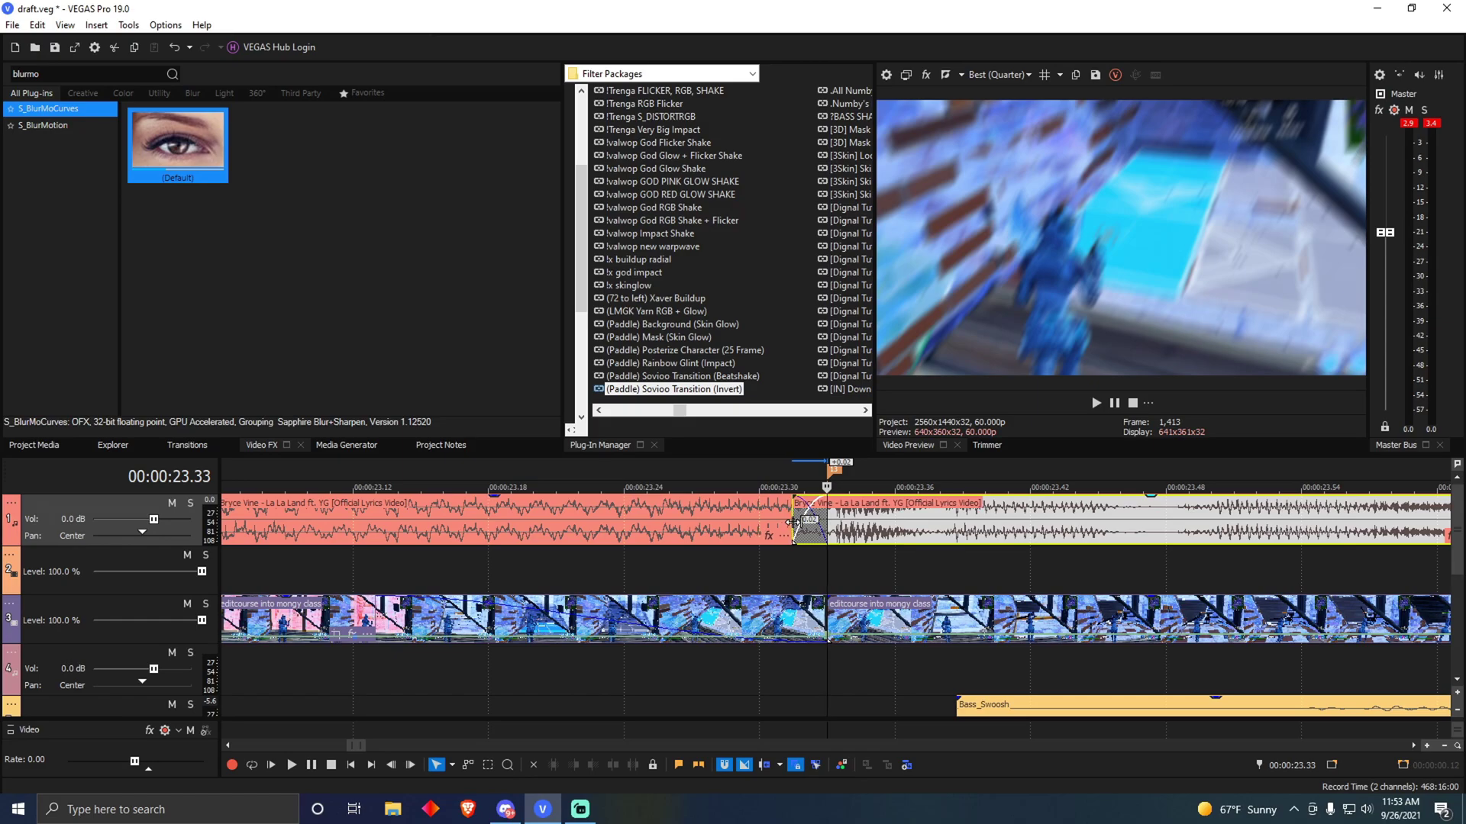
click(787, 571)
drag(715, 574, 832, 582)
click(831, 582)
drag(823, 526, 870, 532)
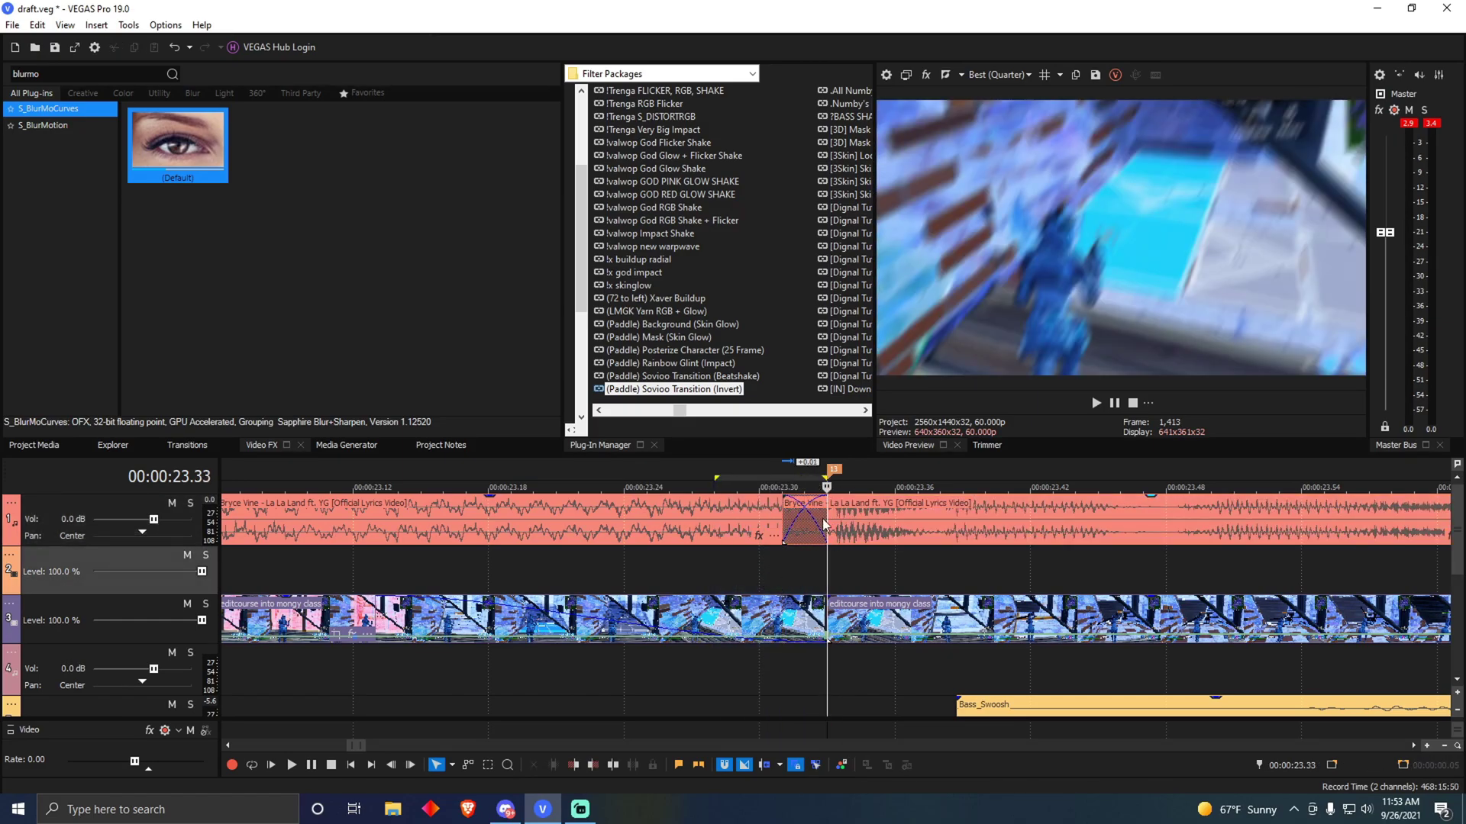
key(ctrl+z)
drag(761, 562, 849, 569)
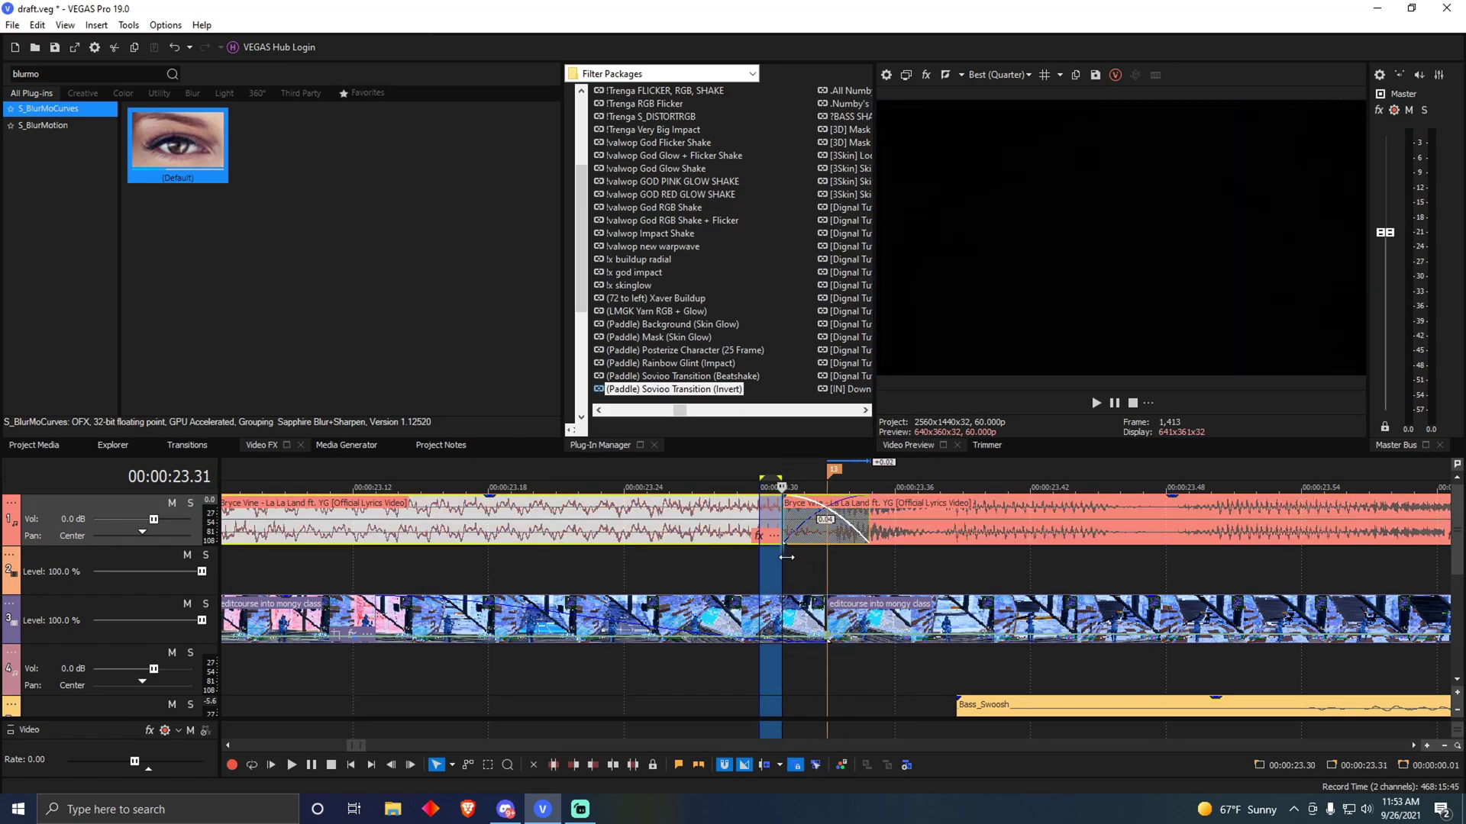
Step: Examine the finished montage segment earlier in the timeline around 00:00:10.30 as a reference for the remaining effects
scroll(839, 577, down, 4)
click(685, 573)
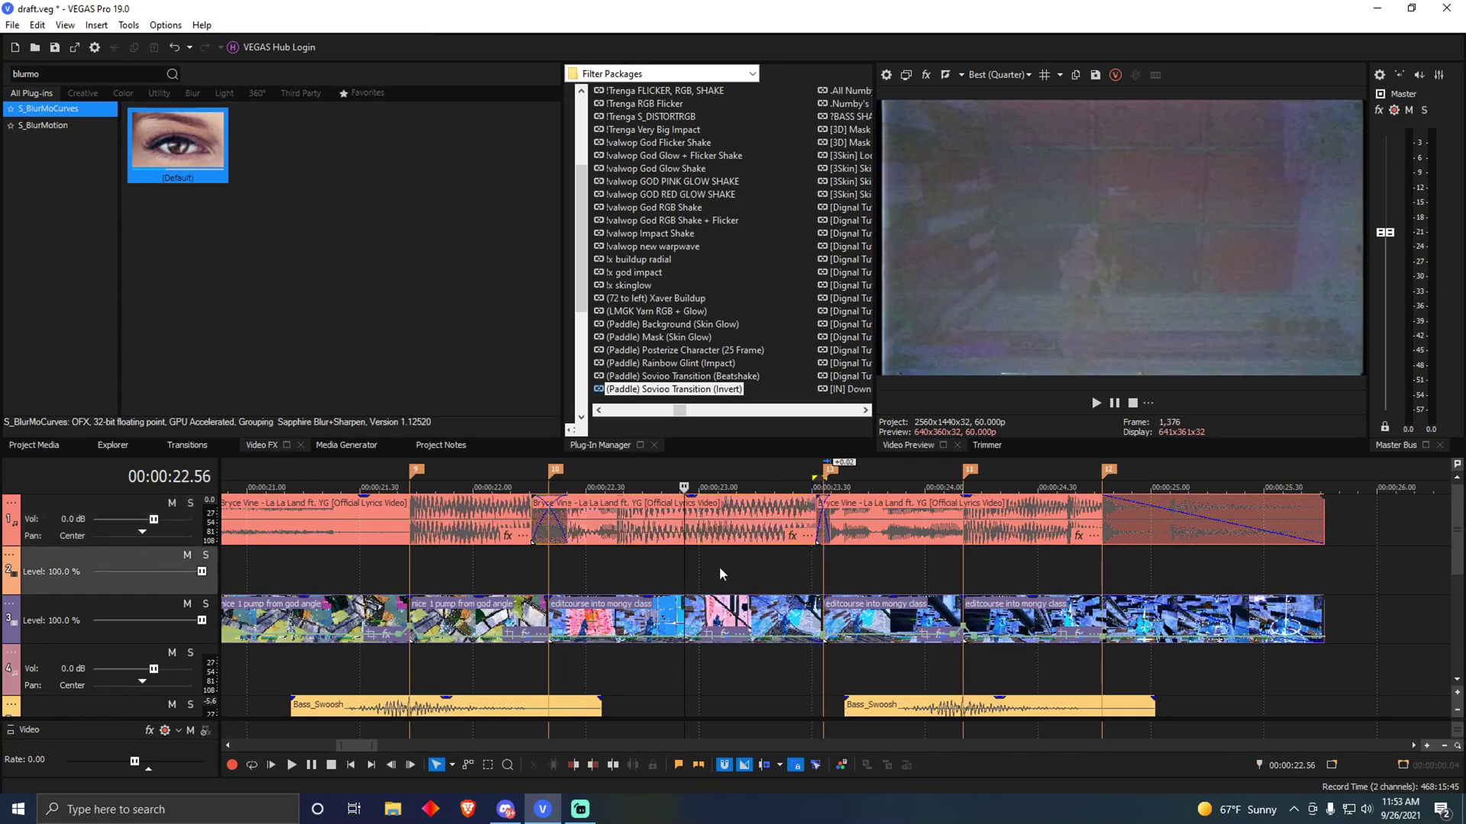
scroll(792, 550, down, 2)
scroll(783, 548, up, 2)
scroll(671, 296, down, 3)
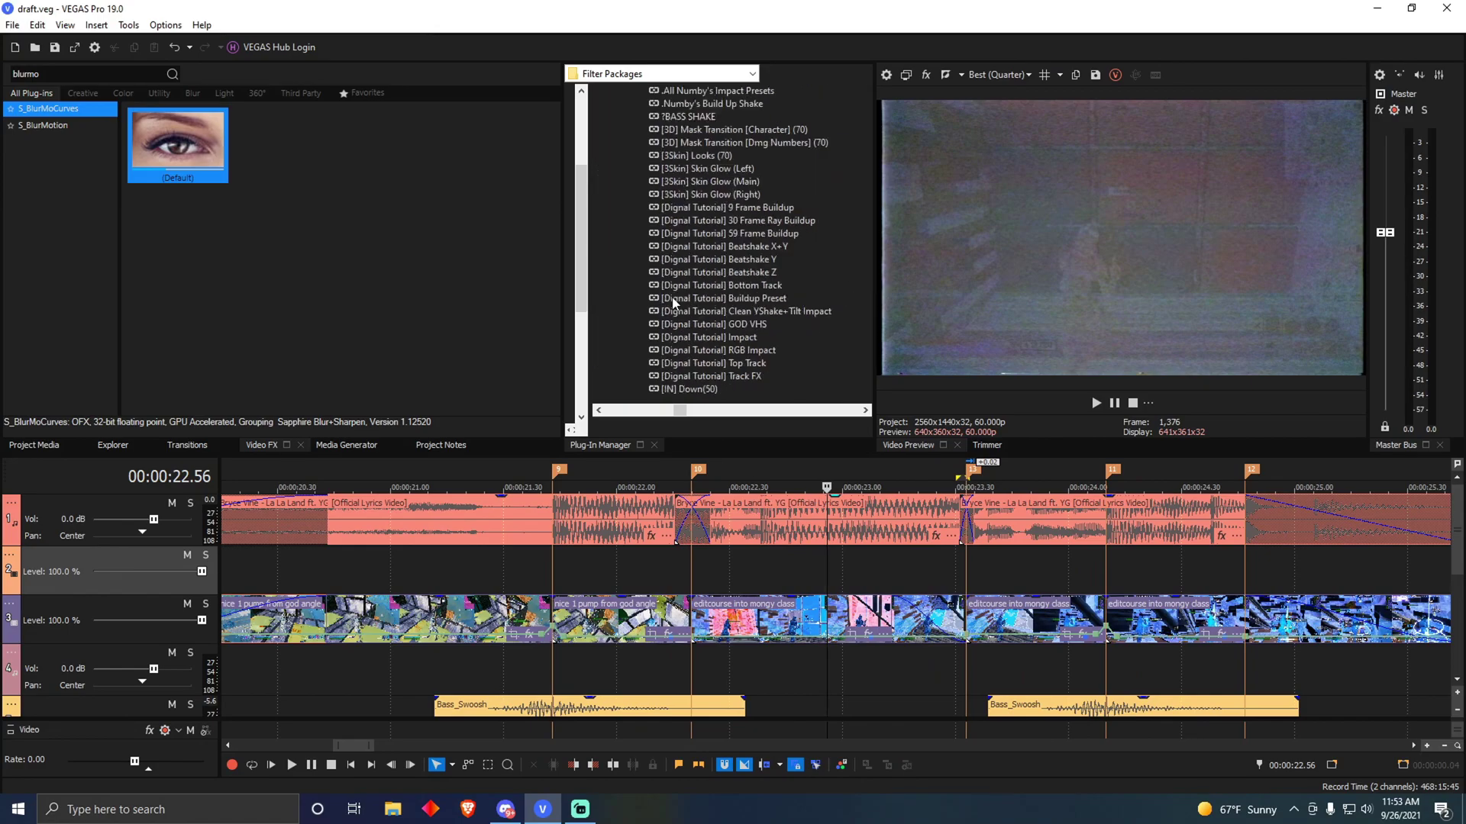
scroll(724, 336, up, 3)
scroll(777, 575, down, 5)
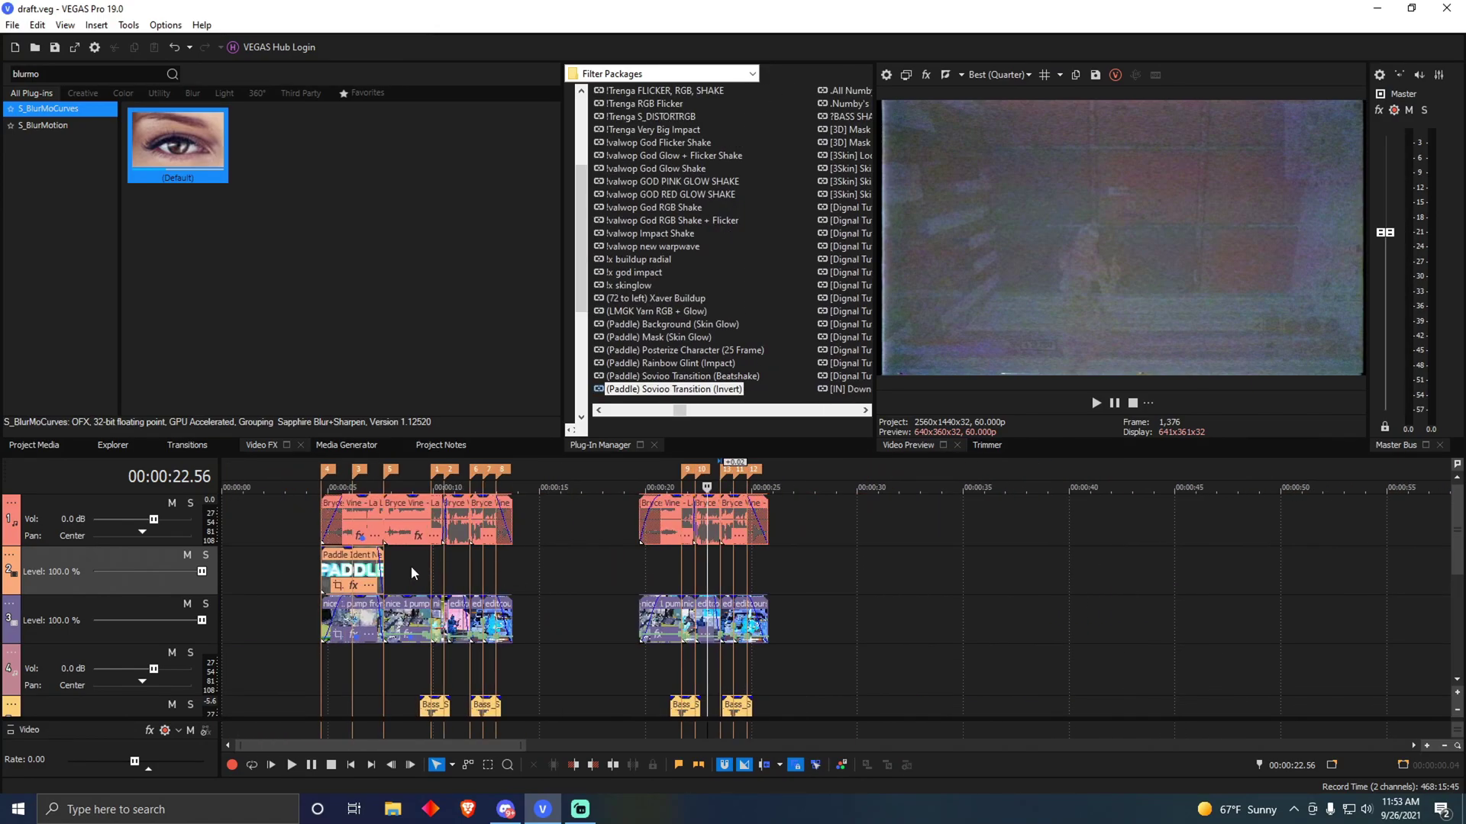
click(420, 566)
scroll(622, 570, up, 5)
click(1055, 575)
scroll(1023, 571, up, 2)
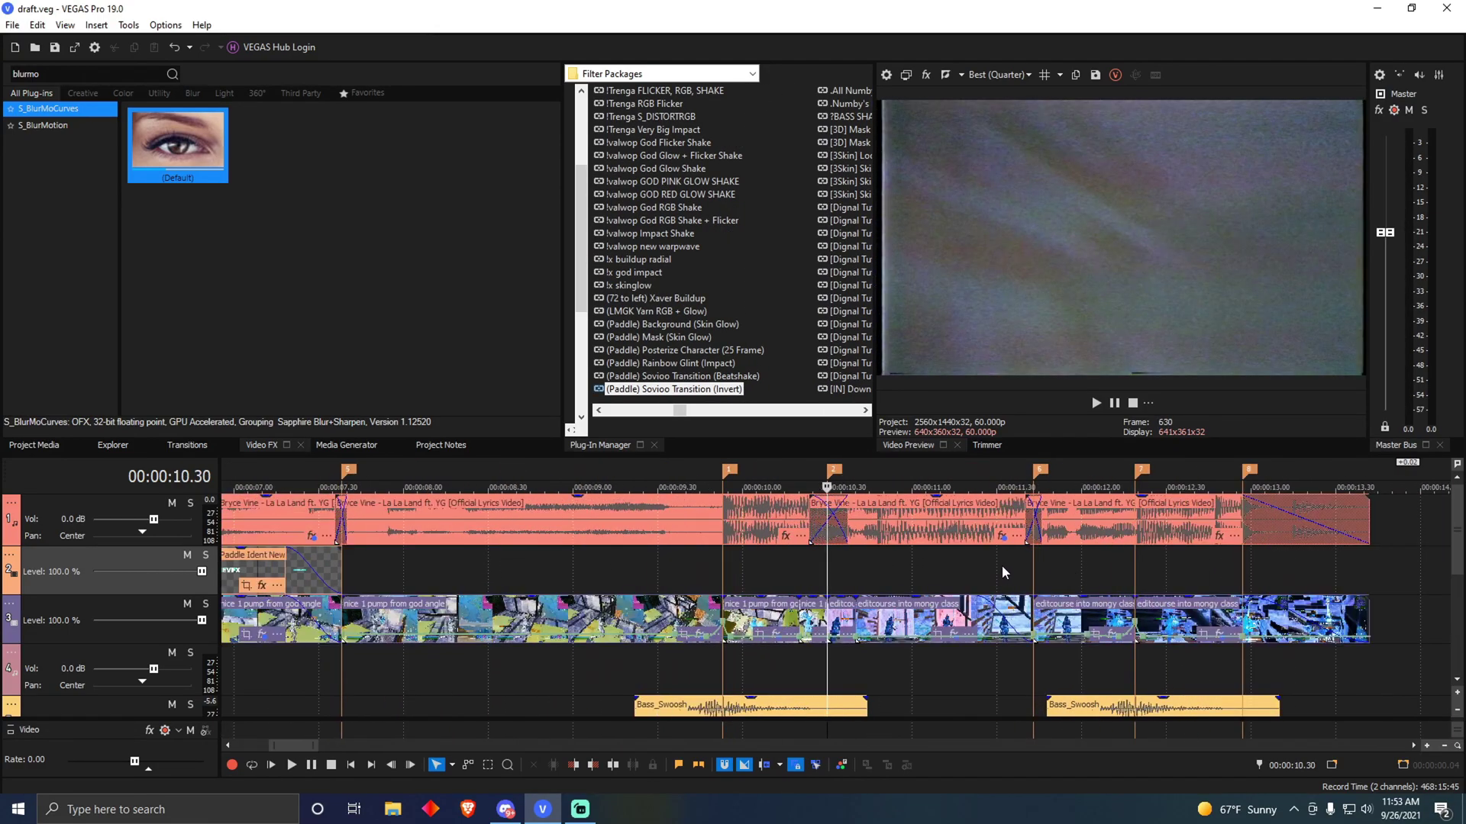
Step: Save the Resonant Filter and Reverb chain of the music piece at 00:00:11.32 as the package "(Paddle) Sovioo Transition (Audio)"
click(1002, 565)
click(1000, 535)
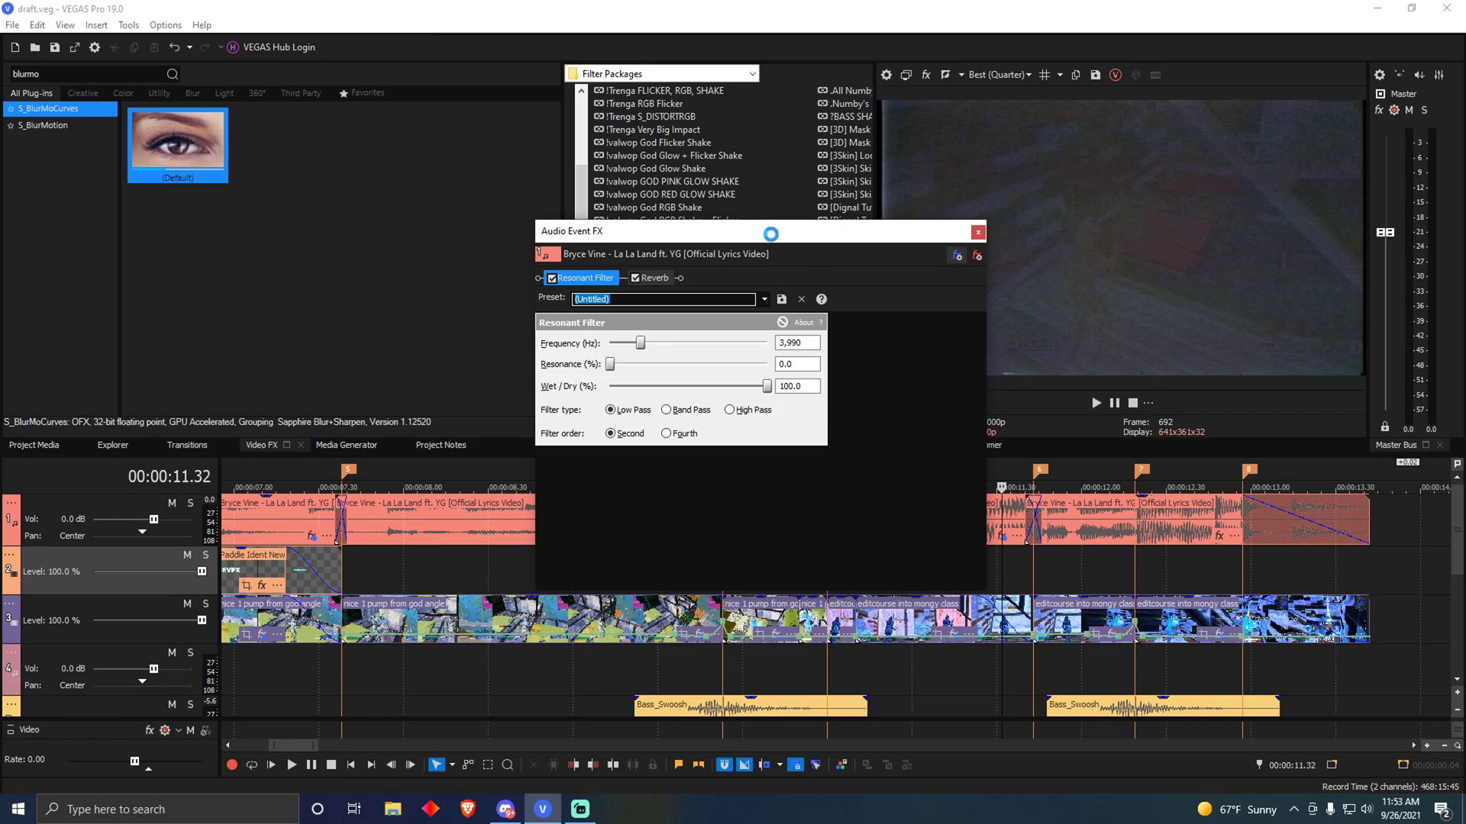
click(978, 232)
click(1184, 281)
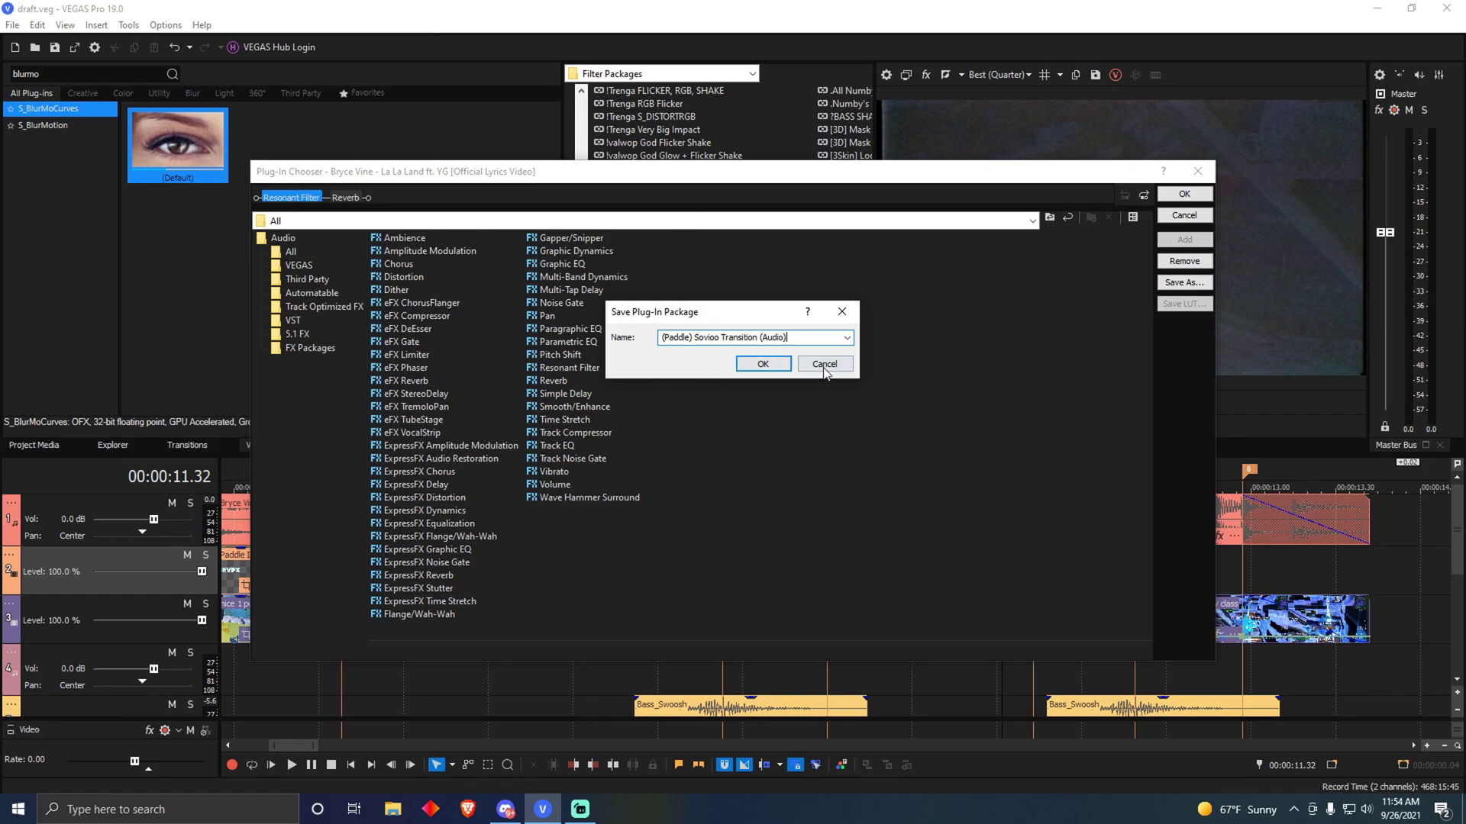
click(754, 366)
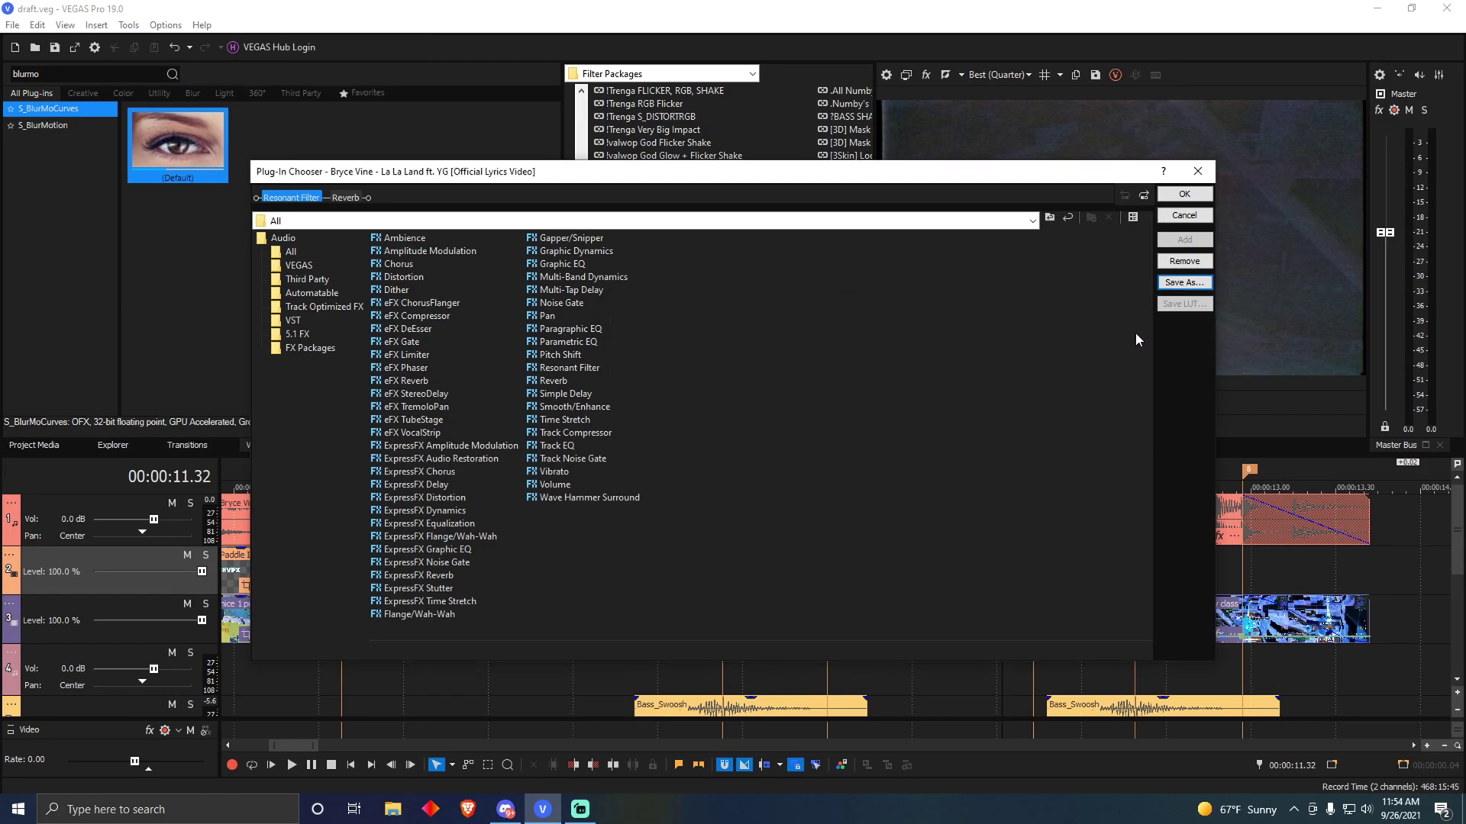
click(1183, 195)
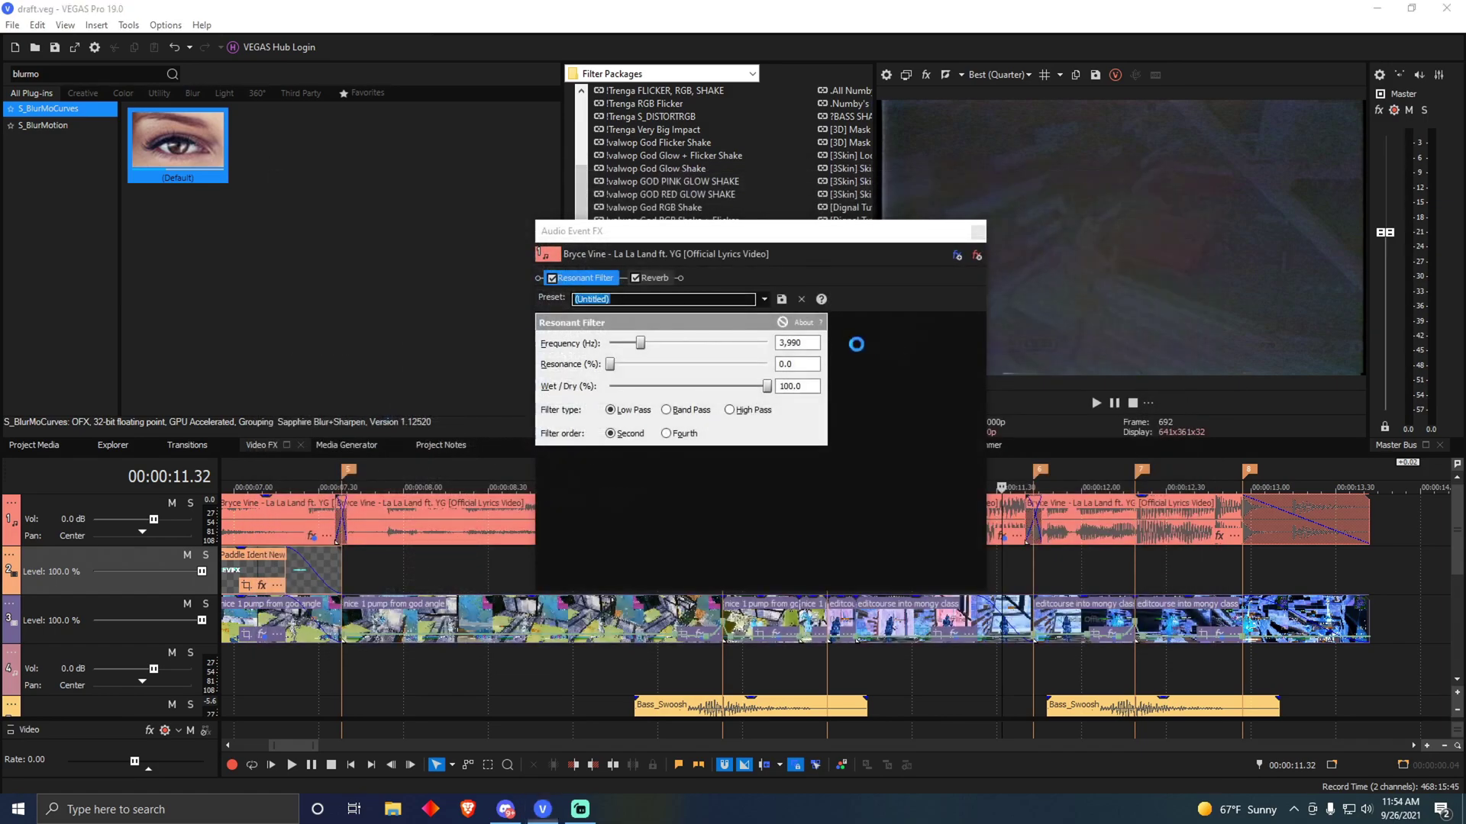
Step: Examine the finished segment around 00:00:11.03 and the audio effects on its middle music piece
click(1156, 659)
scroll(1155, 662, down, 3)
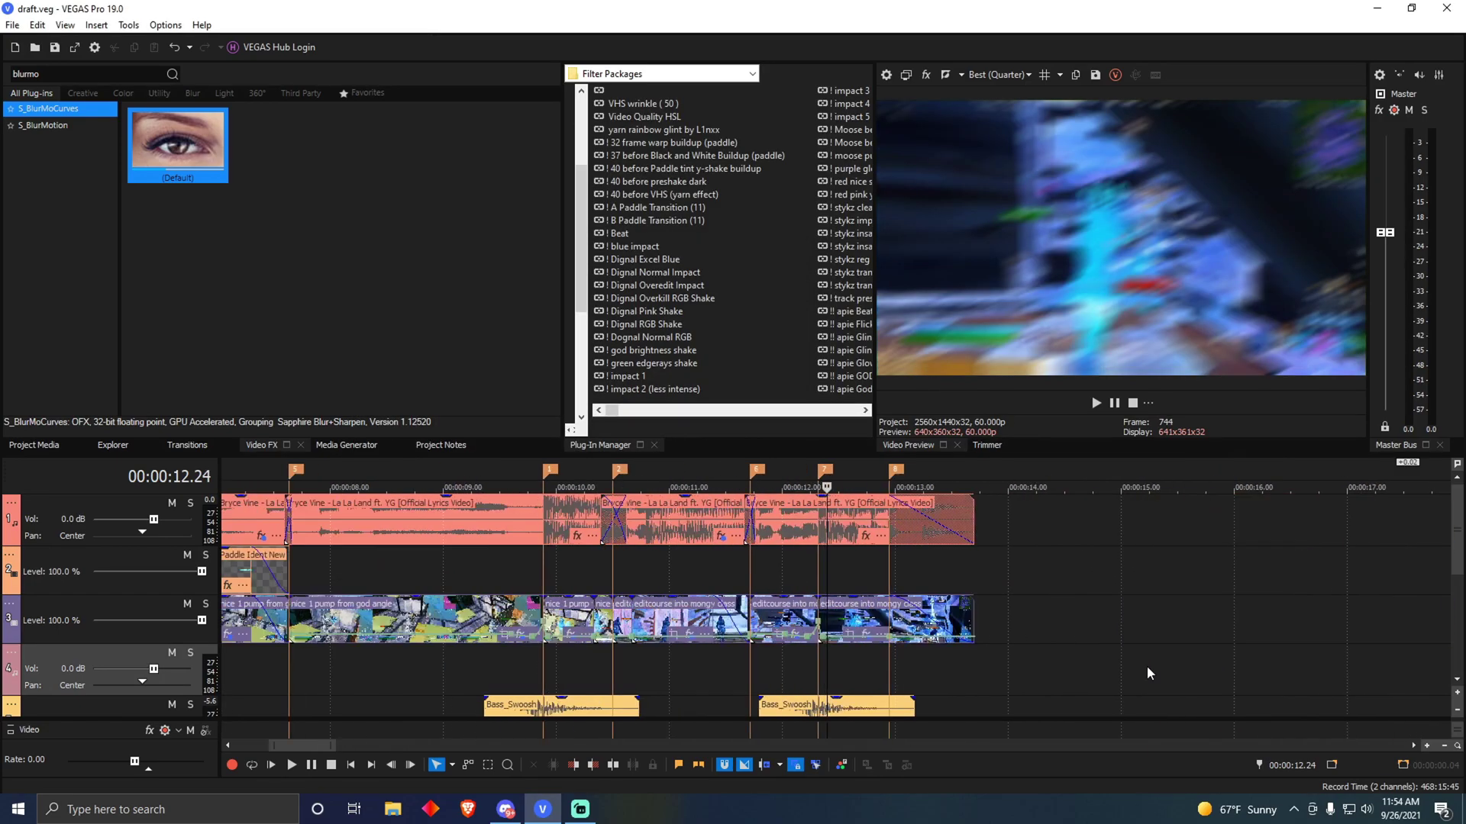
click(713, 672)
scroll(892, 676, up, 4)
click(708, 669)
scroll(722, 153, down, 10)
scroll(701, 185, up, 2)
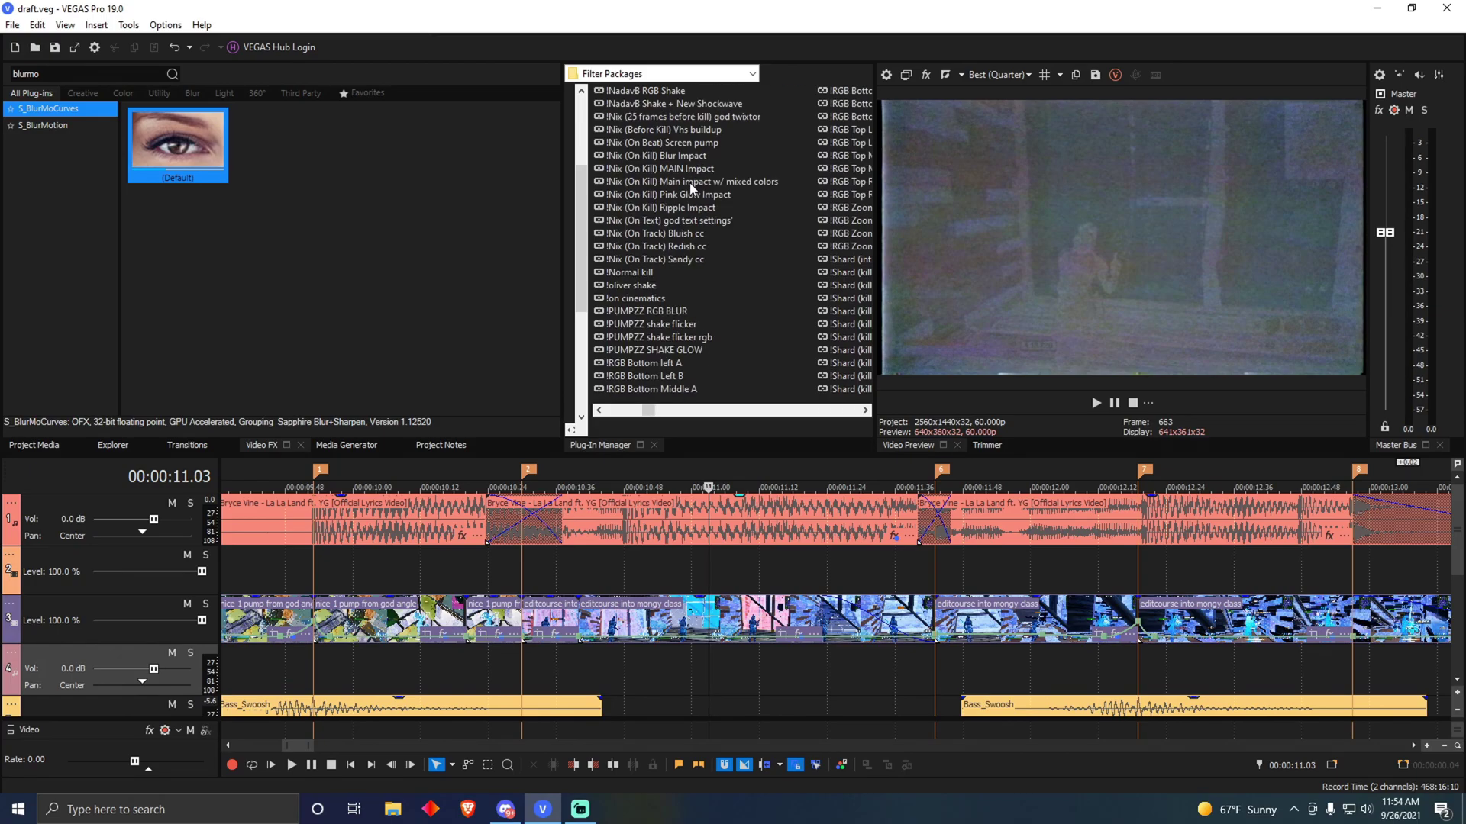
click(893, 533)
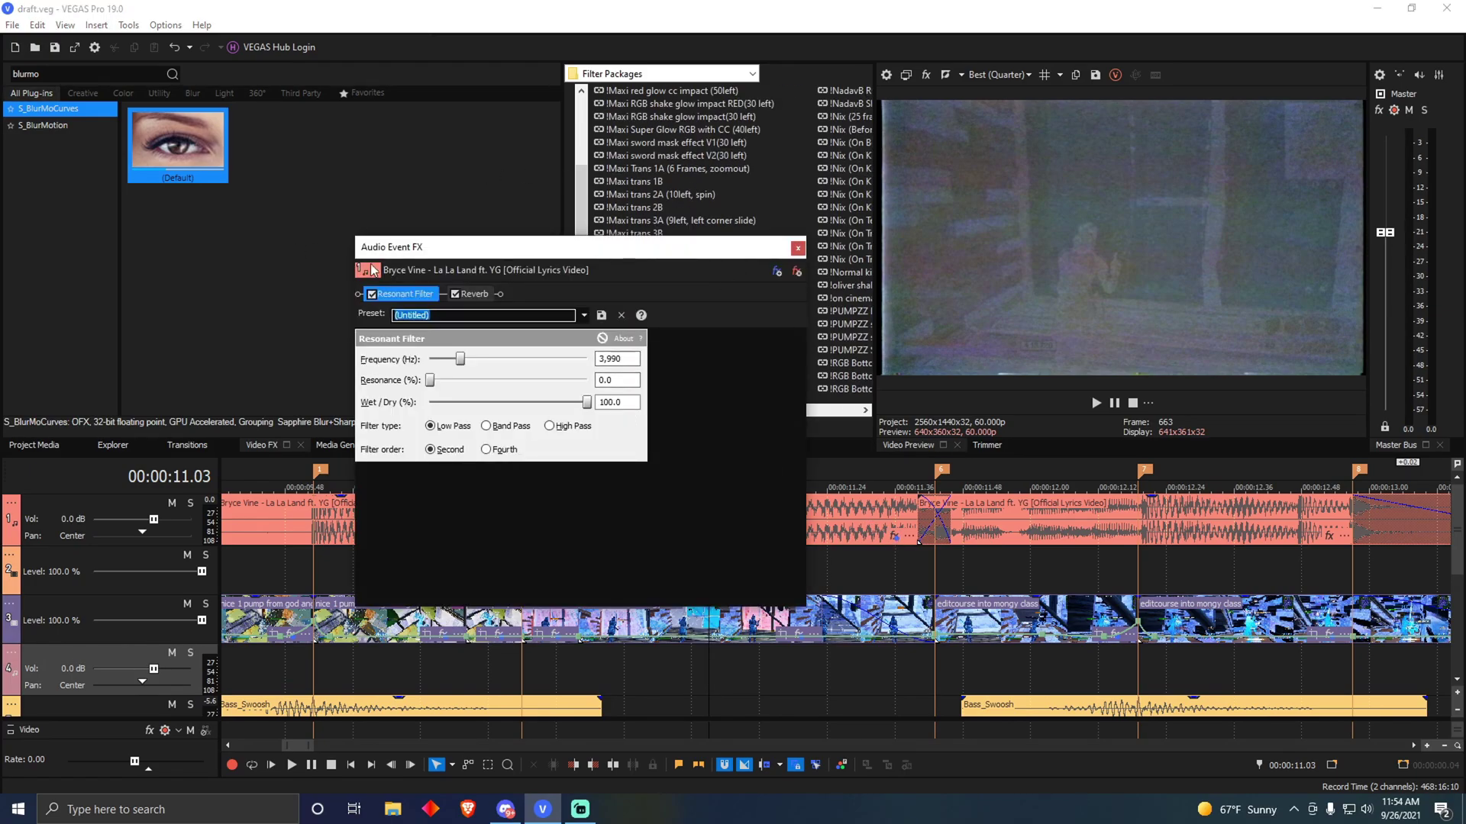
click(798, 249)
Step: Apply the "(Paddle) Sovioo Transition (Audio)" effect package to the music piece that ends at the 00:00:23.33 split
scroll(906, 583, down, 5)
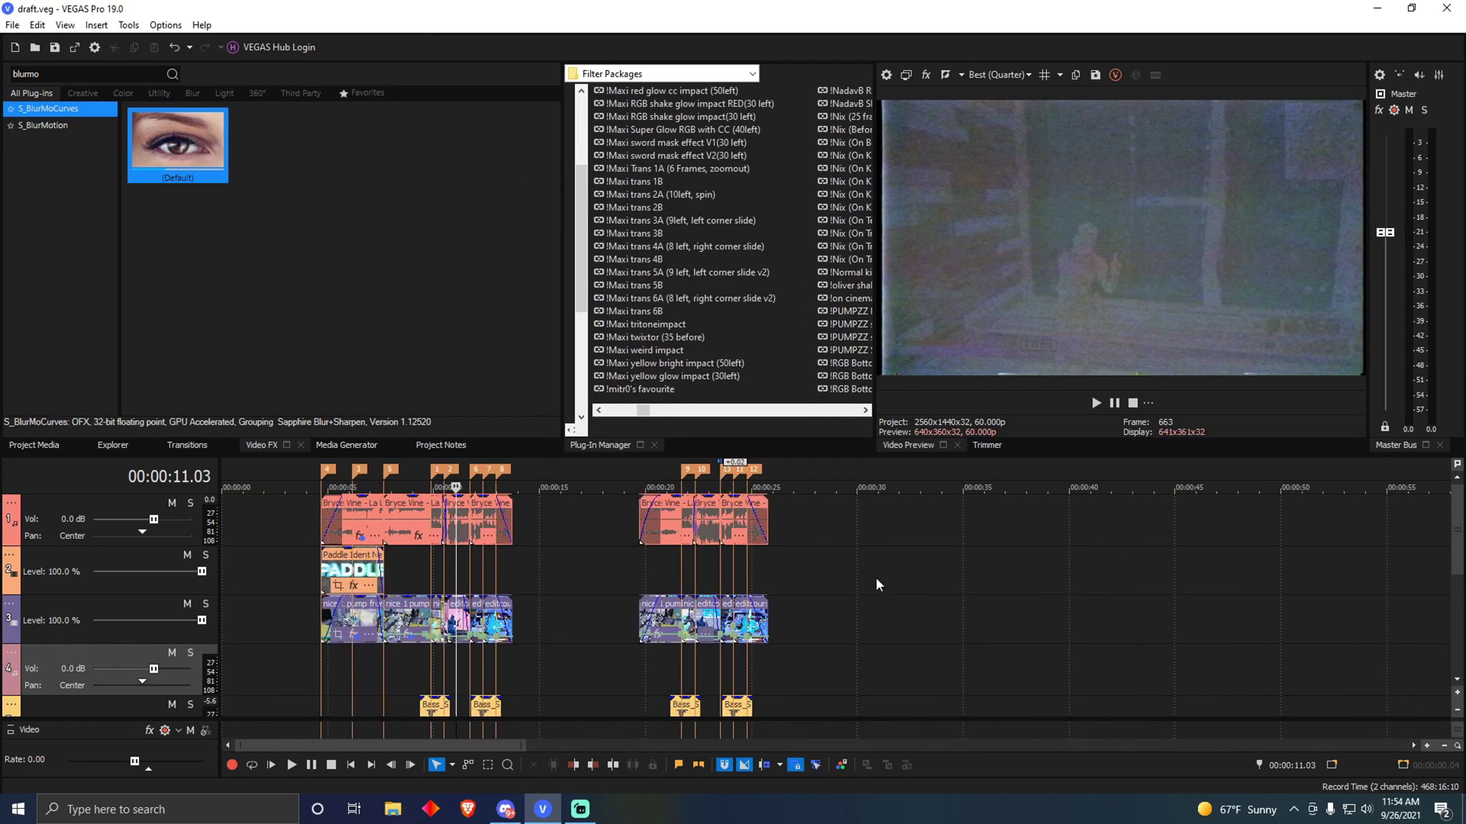
click(762, 573)
scroll(886, 560, up, 5)
scroll(885, 565, down, 3)
click(1014, 566)
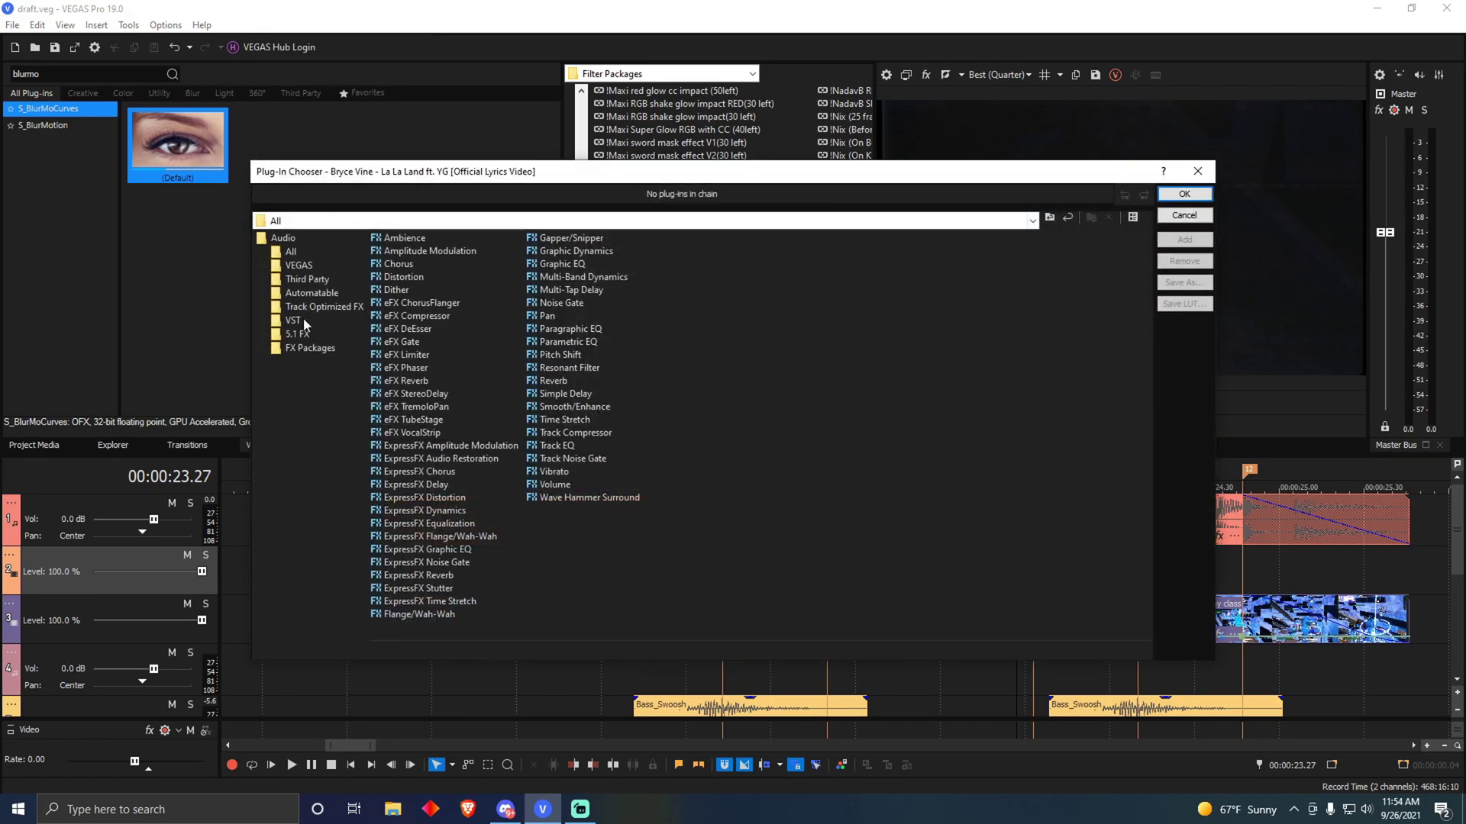
click(298, 348)
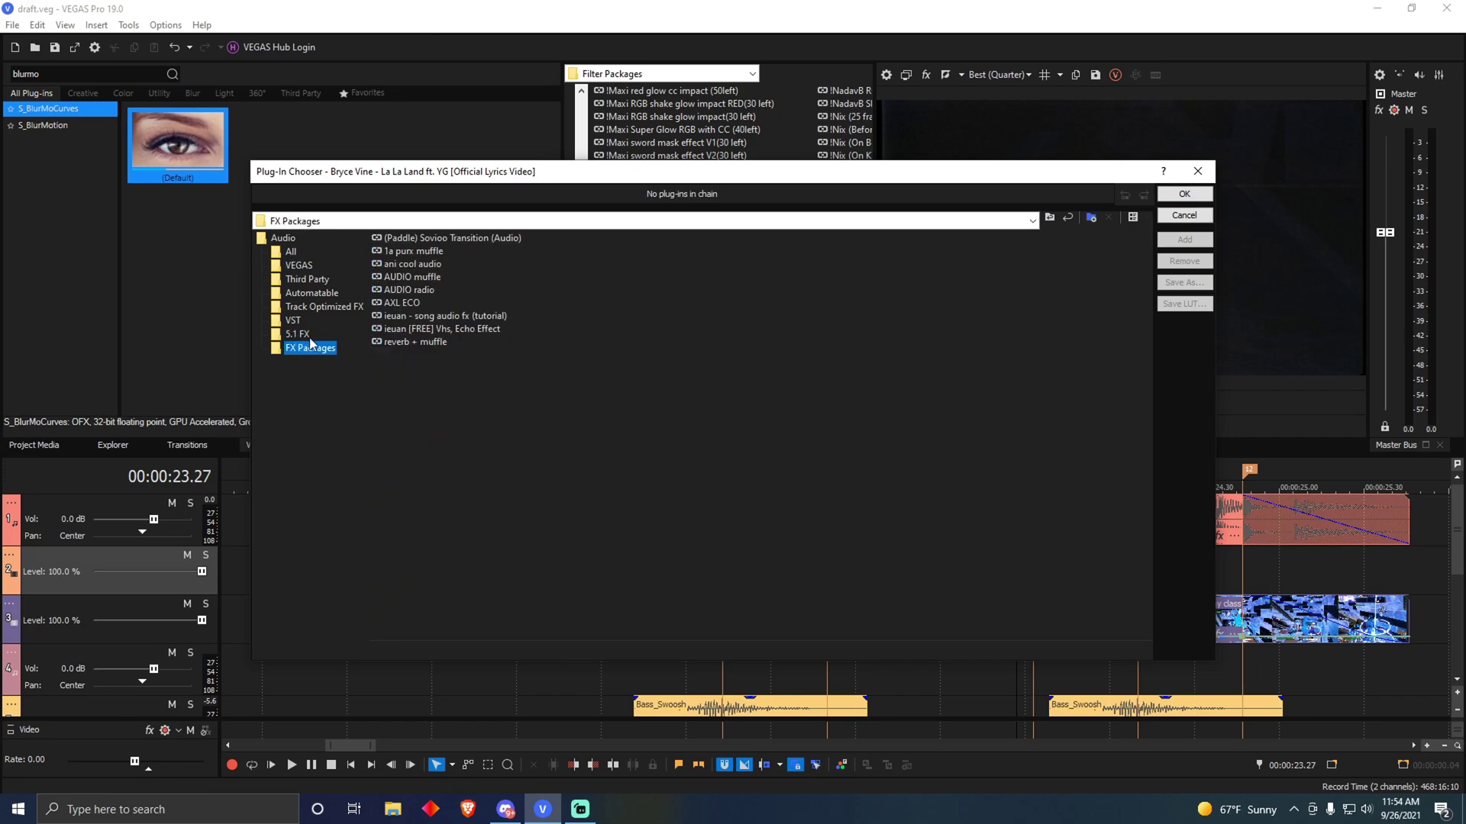
click(430, 242)
click(1184, 240)
key(Return)
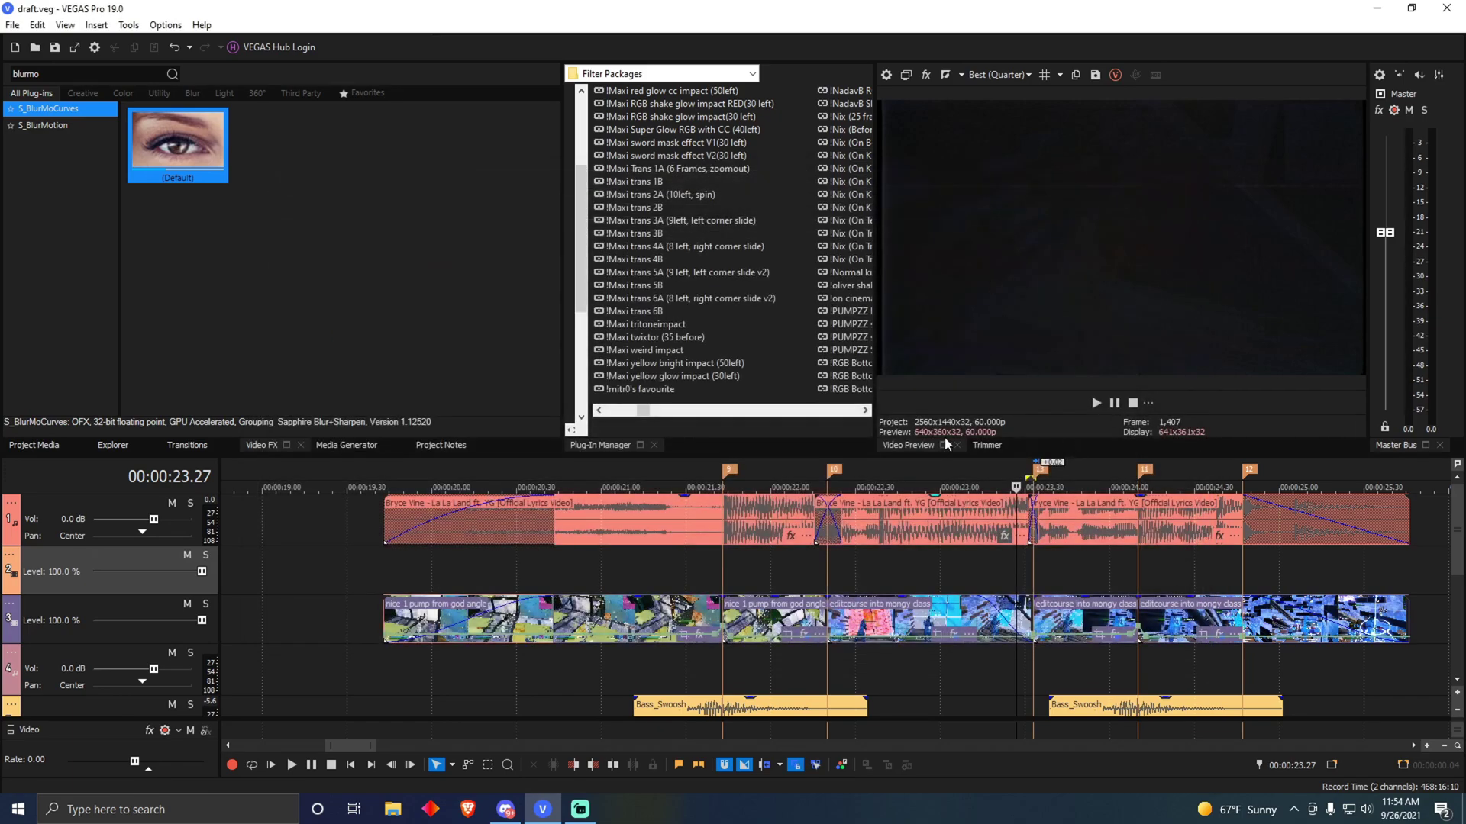
click(989, 524)
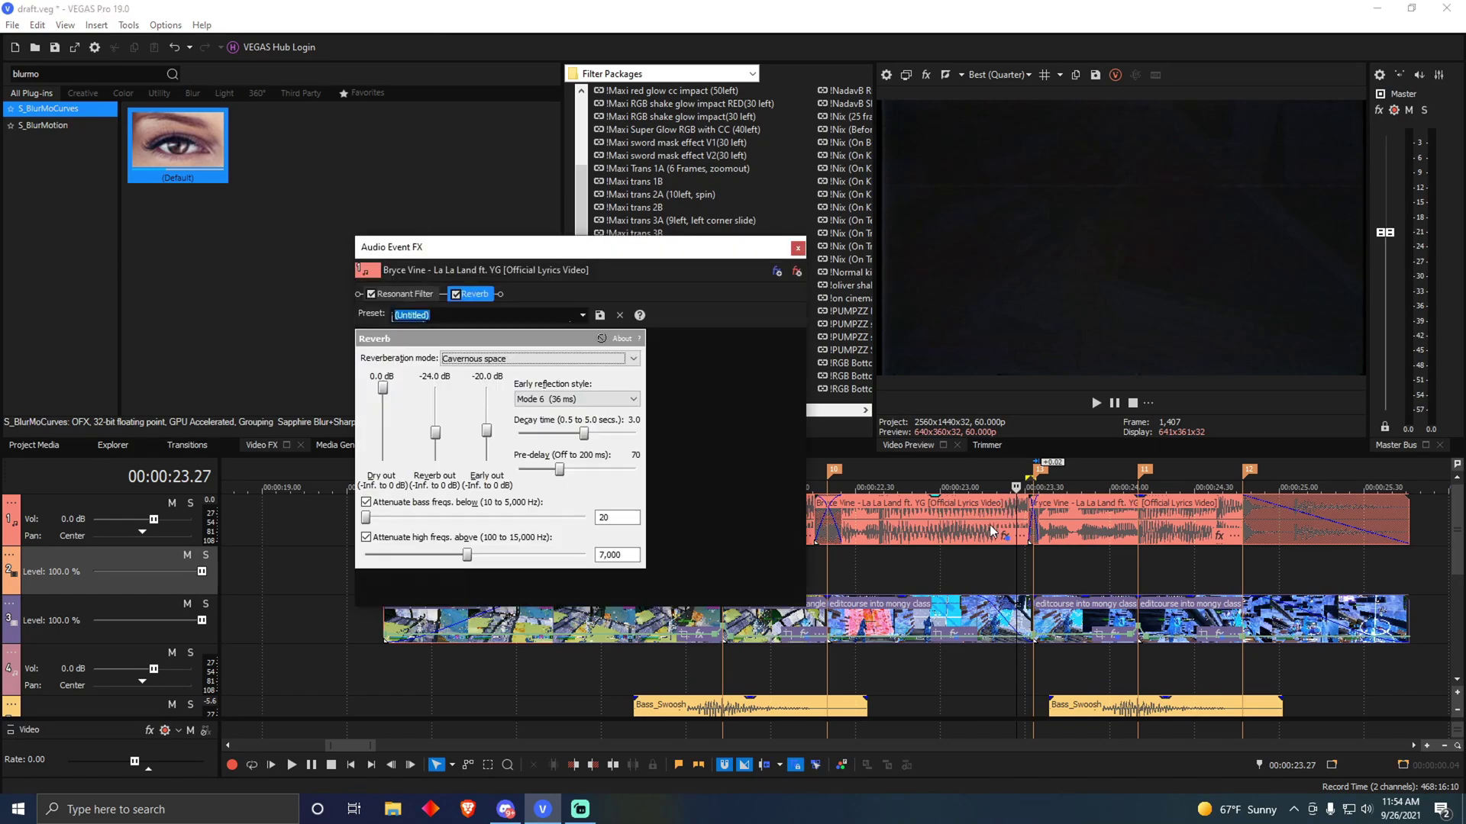
click(798, 247)
Step: Play back the whole new montage segment from 00:00:19.43 to 00:00:25.46
scroll(964, 608, right, 3)
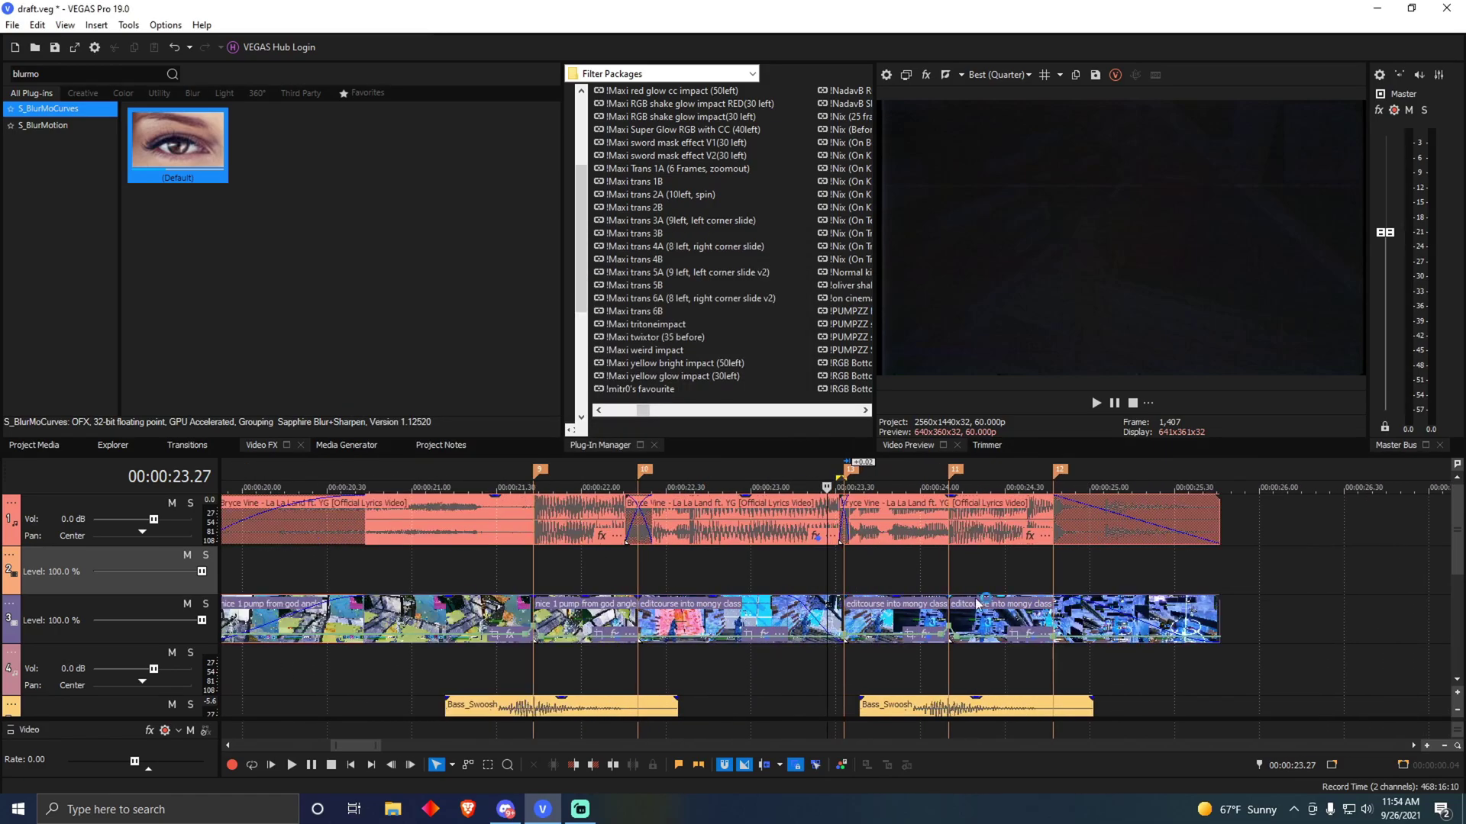
drag(1206, 588, 408, 591)
click(1096, 402)
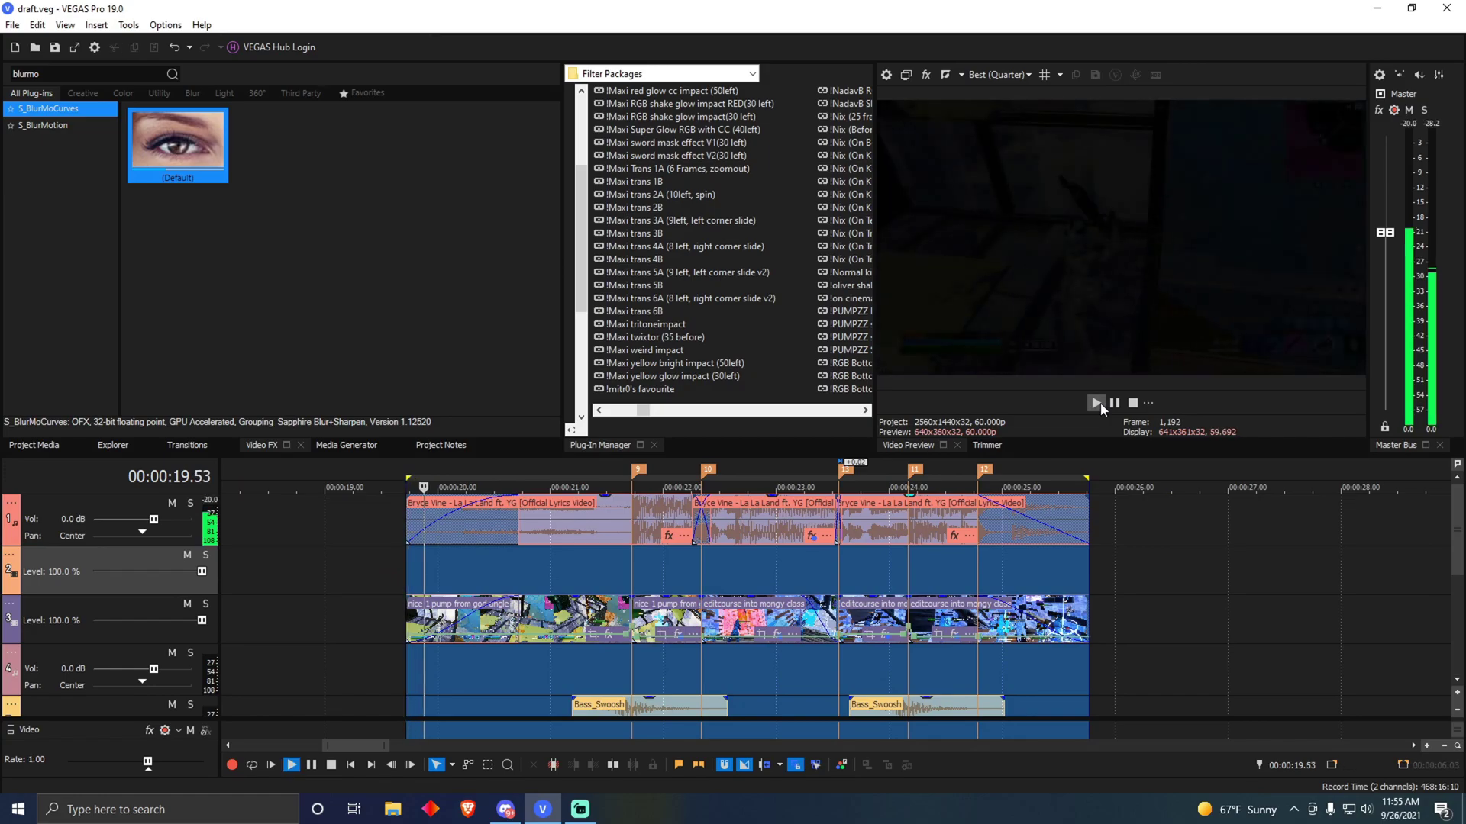
scroll(1148, 620, down, 3)
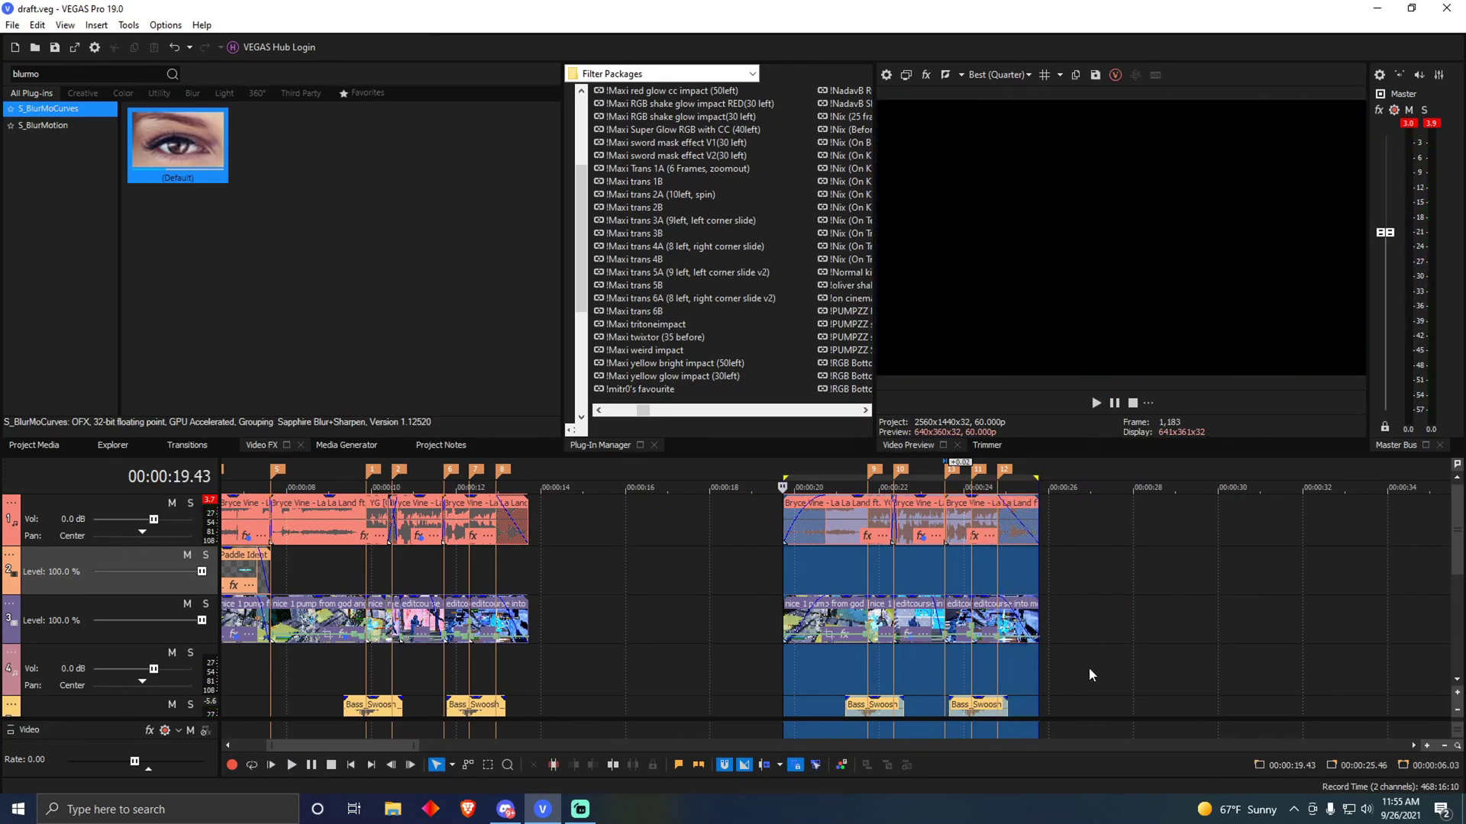
click(997, 574)
scroll(997, 574, up, 3)
drag(835, 580, 279, 551)
scroll(612, 575, down, 4)
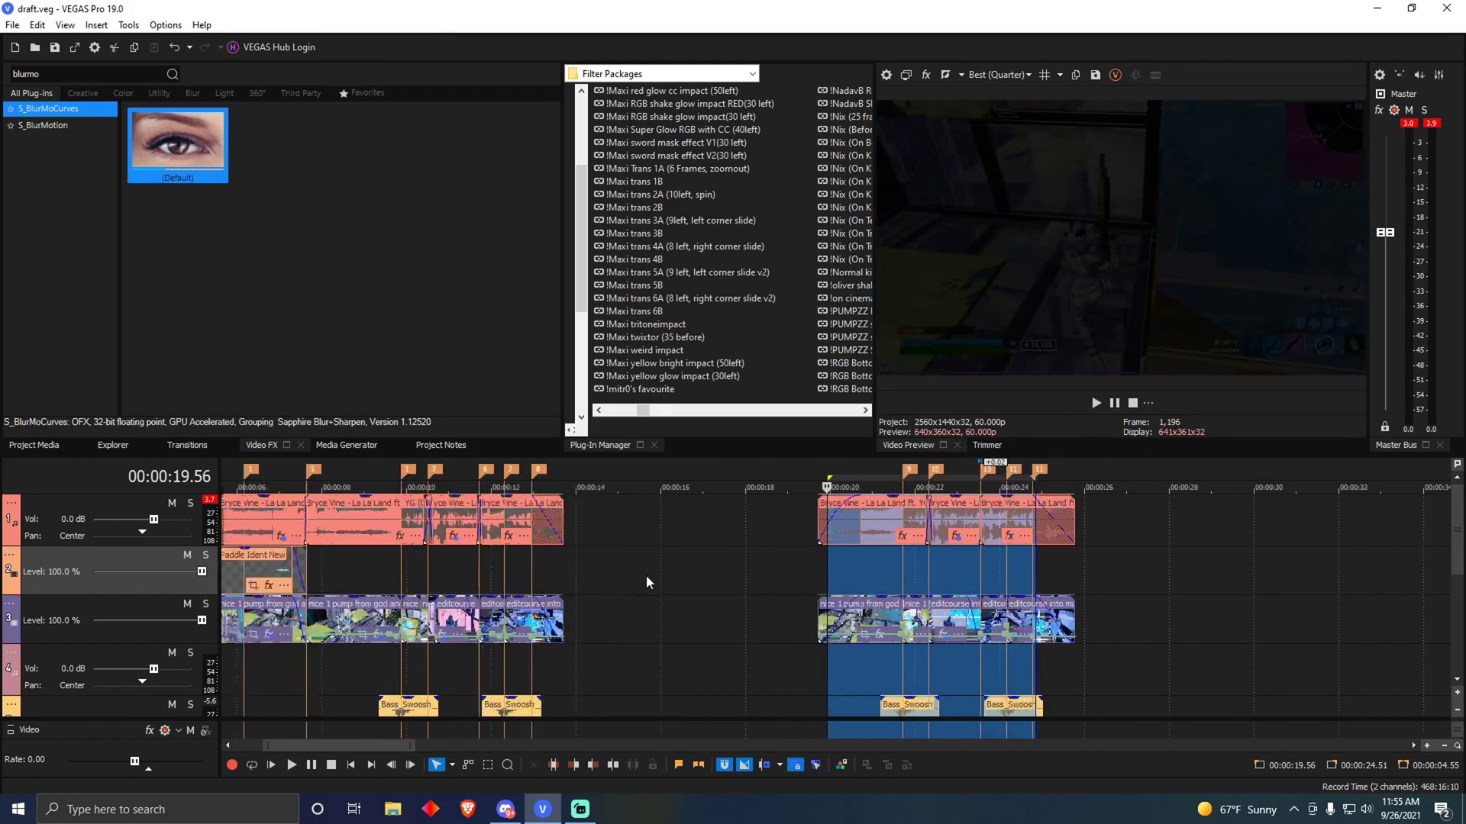
click(923, 565)
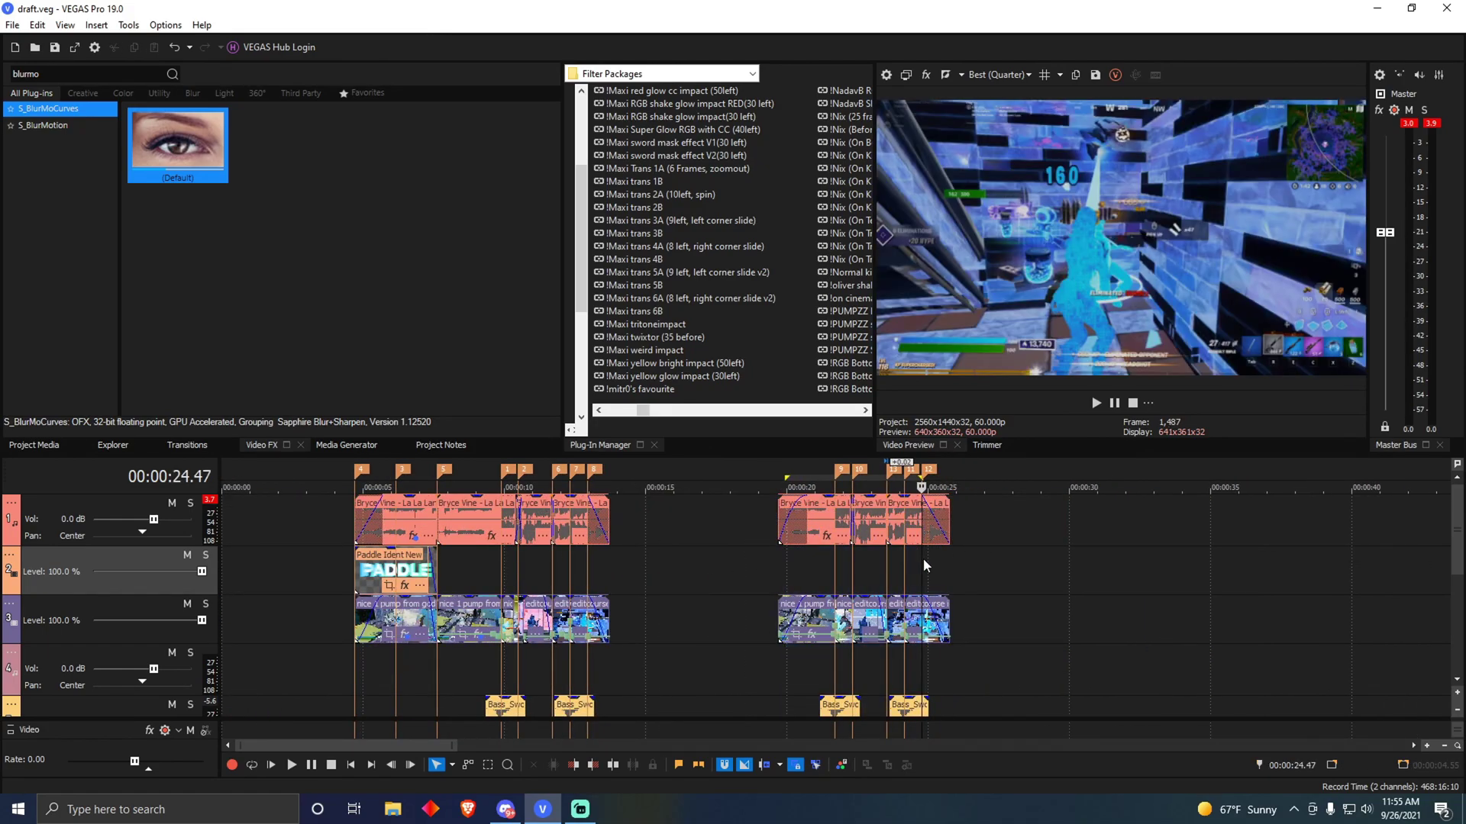